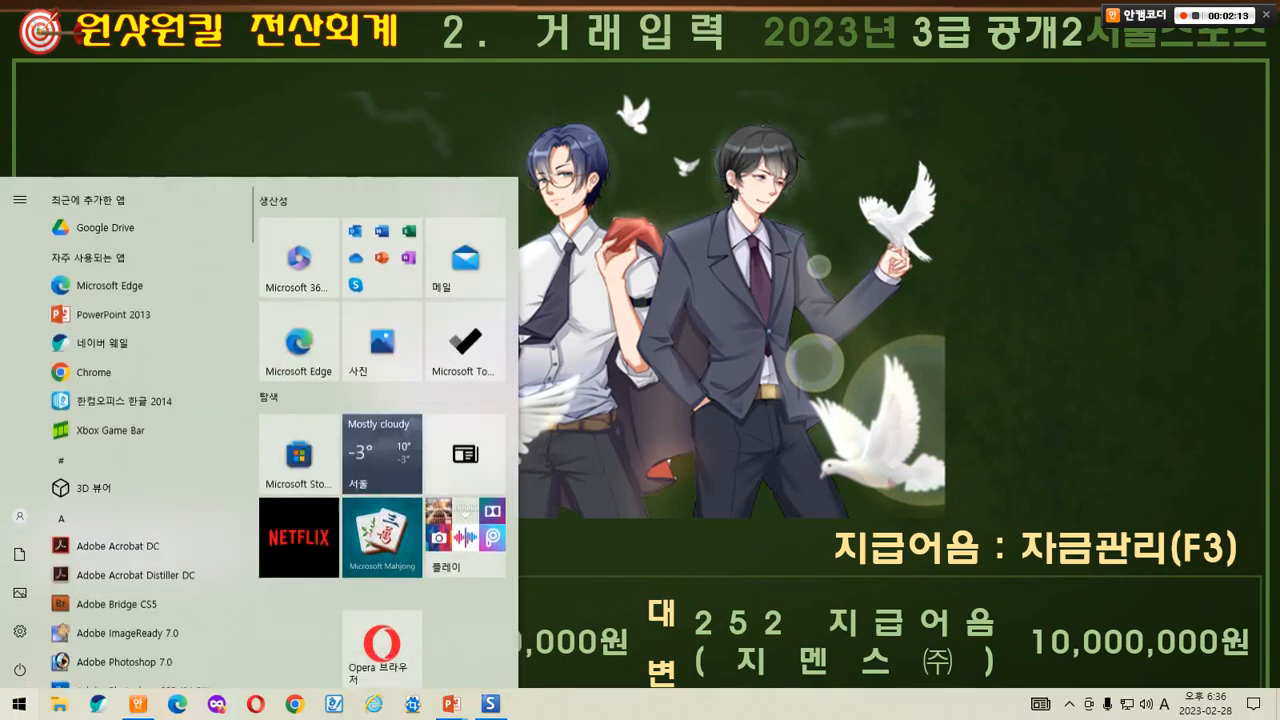
- Switch to the accounting program and open general voucher entry (일반전표입력) for December 17
{"action": "left_click", "coordinate": [450, 704]}
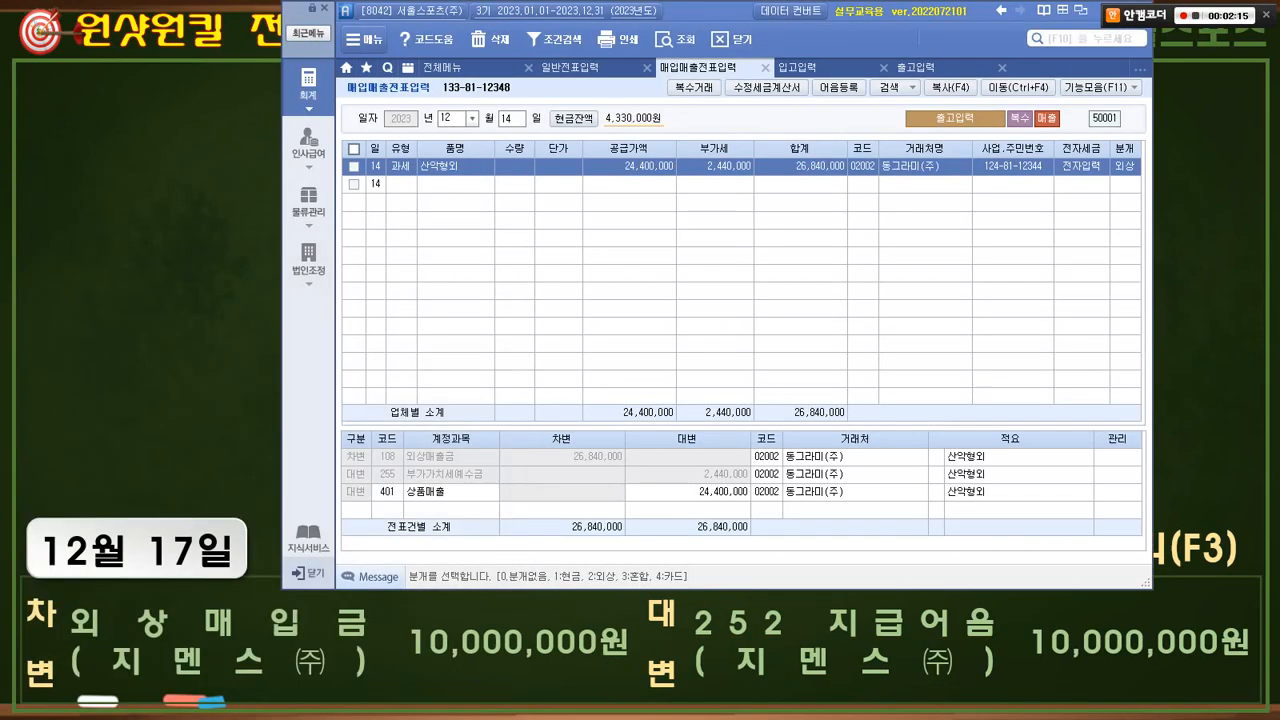
{"action": "left_click", "coordinate": [570, 68]}
{"action": "key", "text": "Return"}
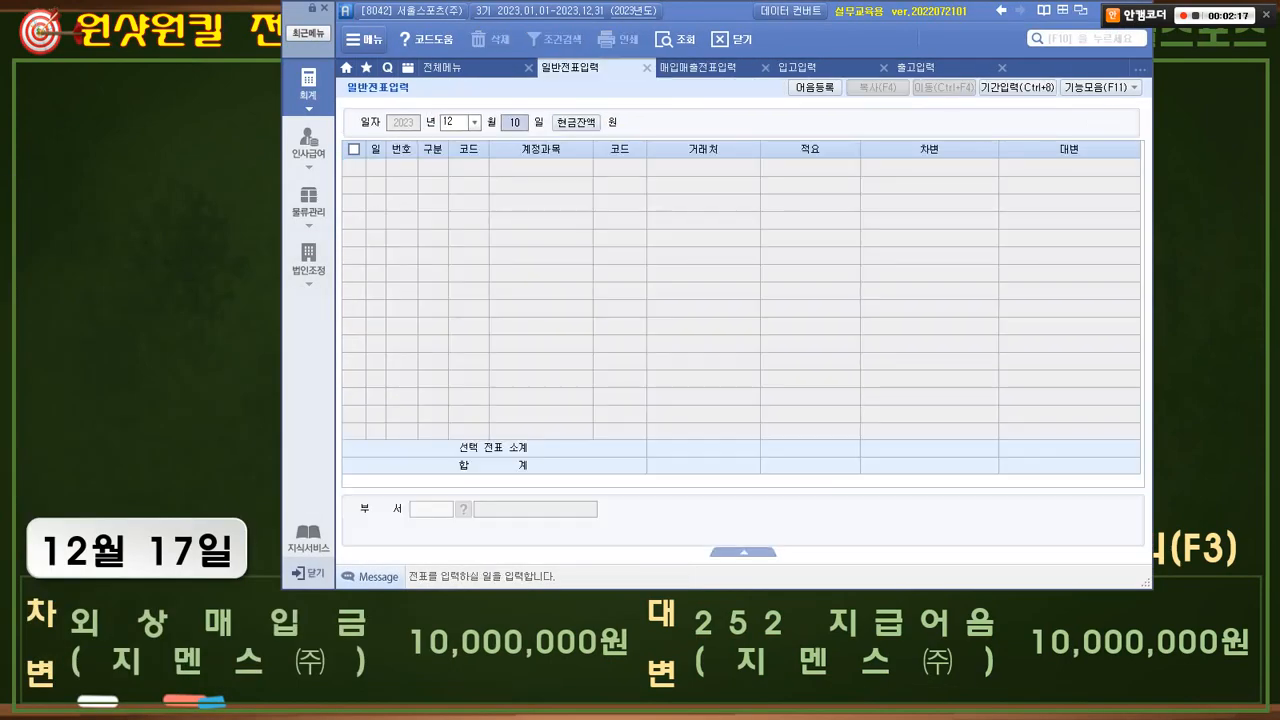
{"action": "type", "text": "17"}
{"action": "key", "text": "Return"}
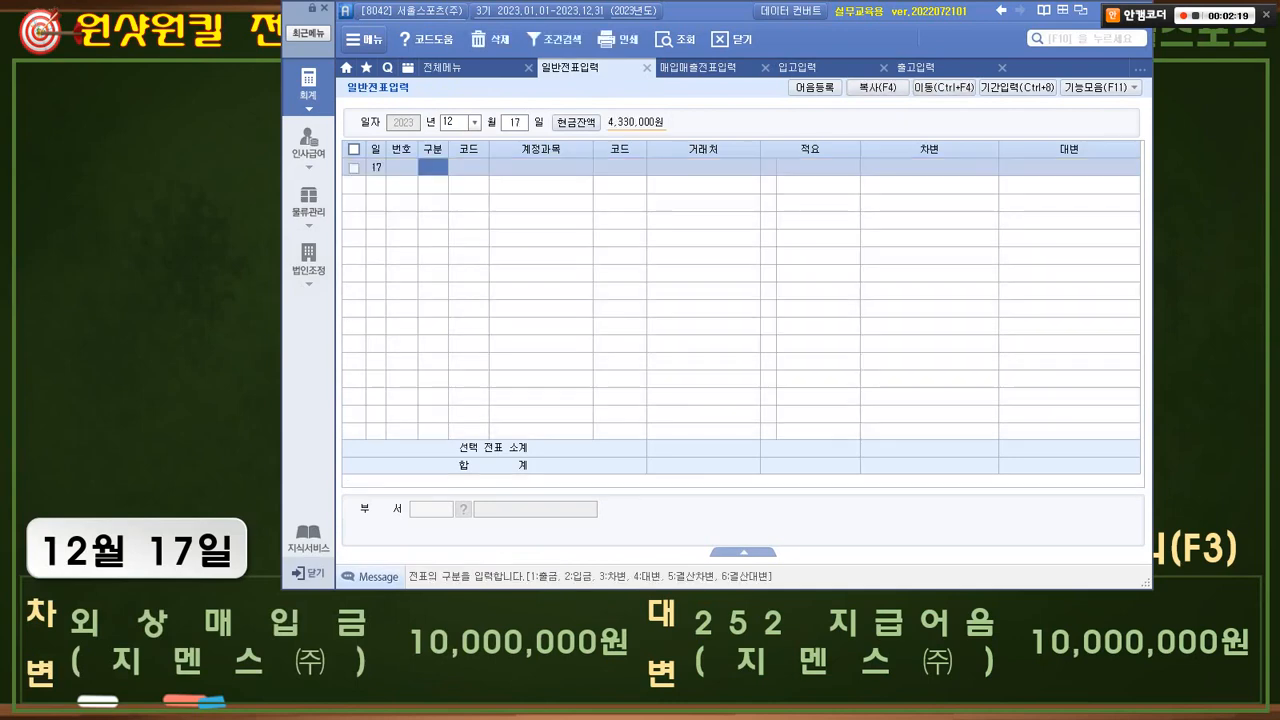
- Enter a debit (차변) line for account 251 외상매입금 with vendor 01002 지멘스(주) and amount 10,000,000
{"action": "type", "text": "3"}
{"action": "type", "text": "2"}
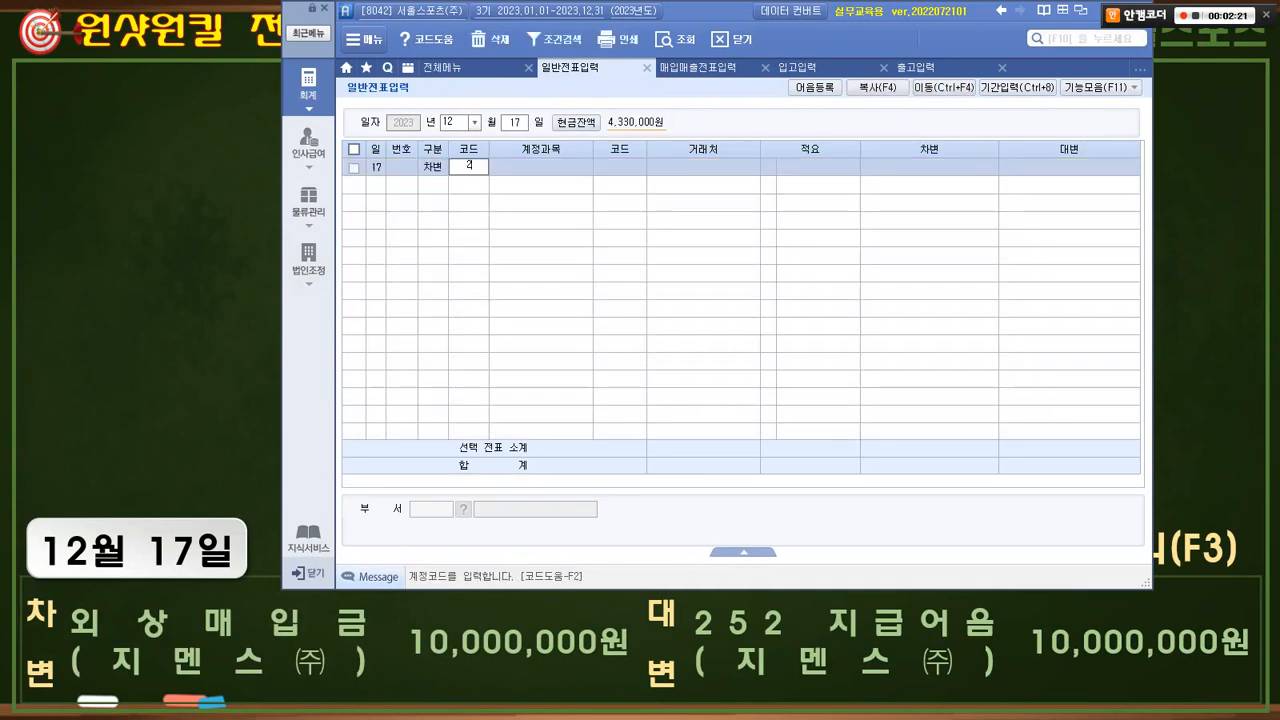
{"action": "type", "text": "51"}
{"action": "key", "text": "Return"}
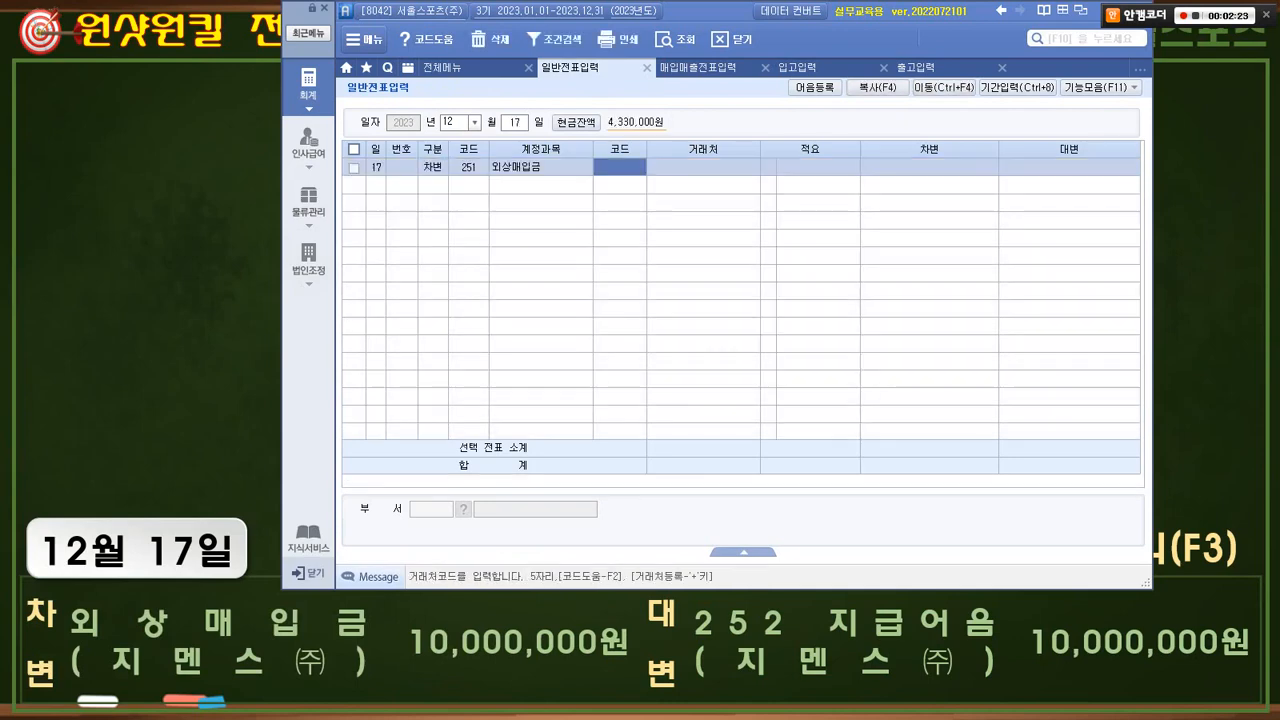
{"action": "type", "text": "1002"}
{"action": "key", "text": "Return"}
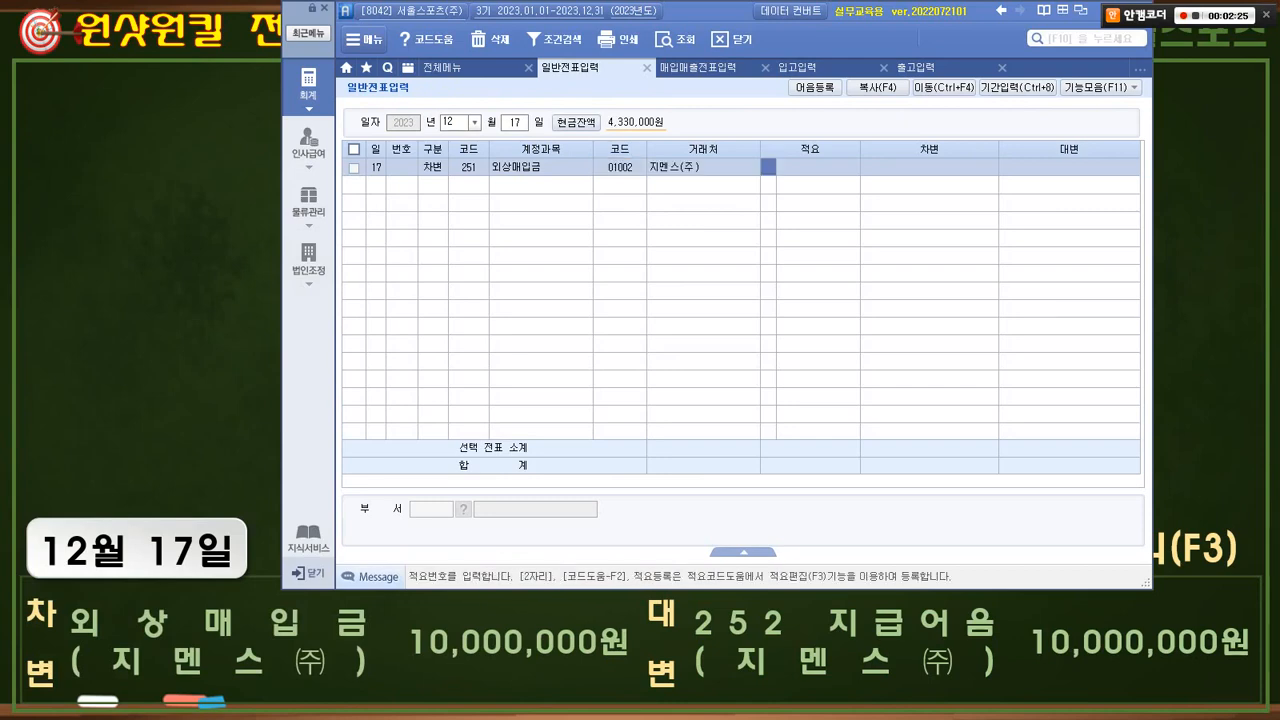
{"action": "key", "text": "Return"}
{"action": "type", "text": "10000000"}
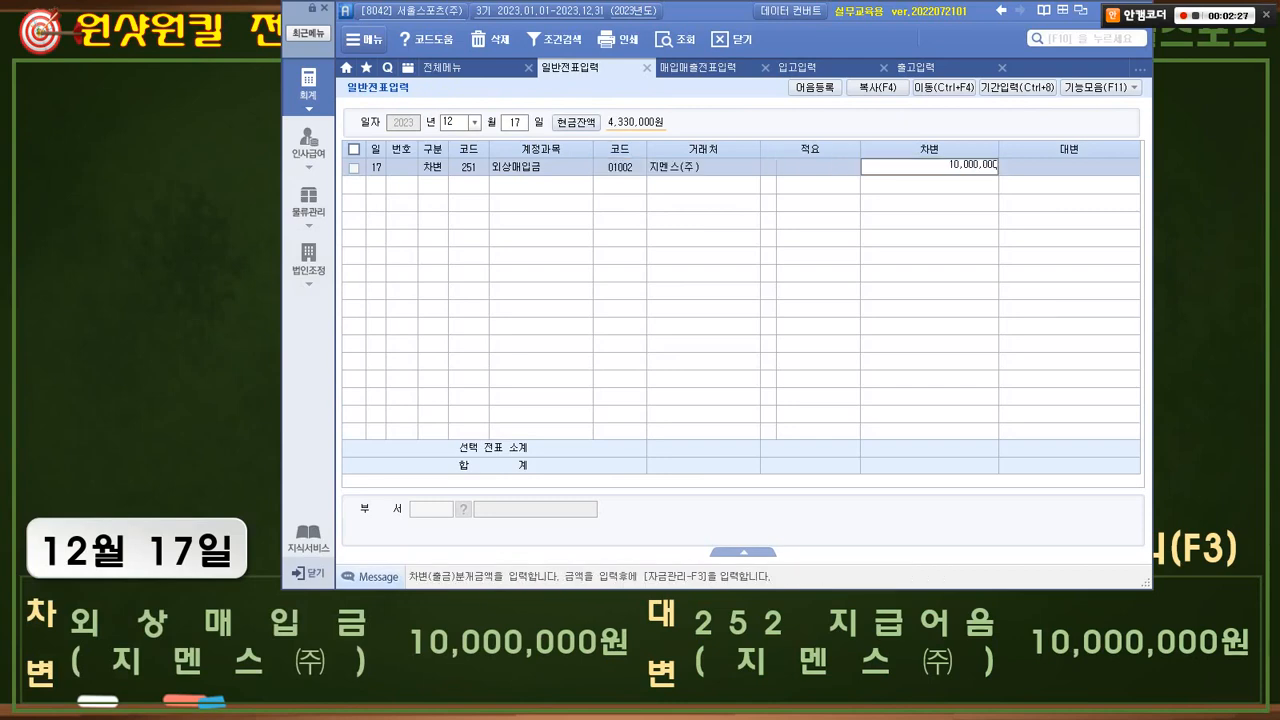
{"action": "key", "text": "Return"}
- Enter a credit (대변) line for account 252 지급어음 with vendor 지멘스(주) and amount 10,000,000
{"action": "type", "text": "4"}
{"action": "key", "text": "Return"}
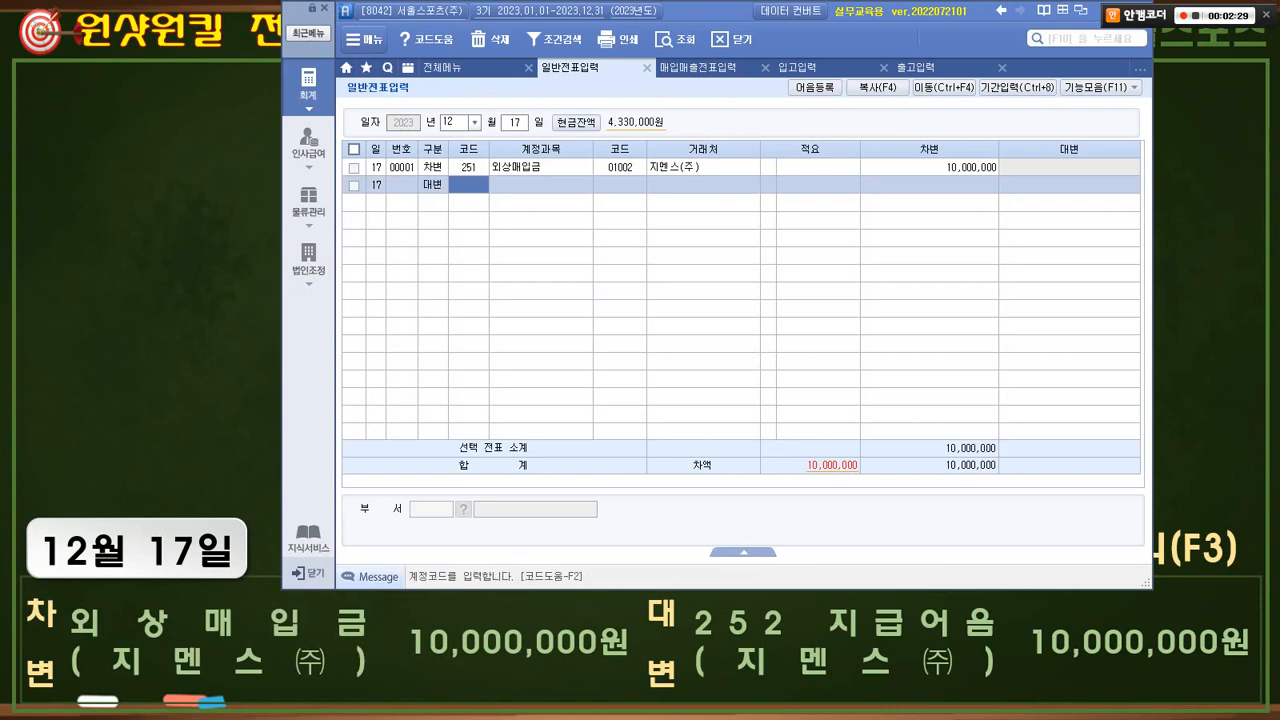
{"action": "type", "text": "252"}
{"action": "key", "text": "Return"}
{"action": "type", "text": "지"}
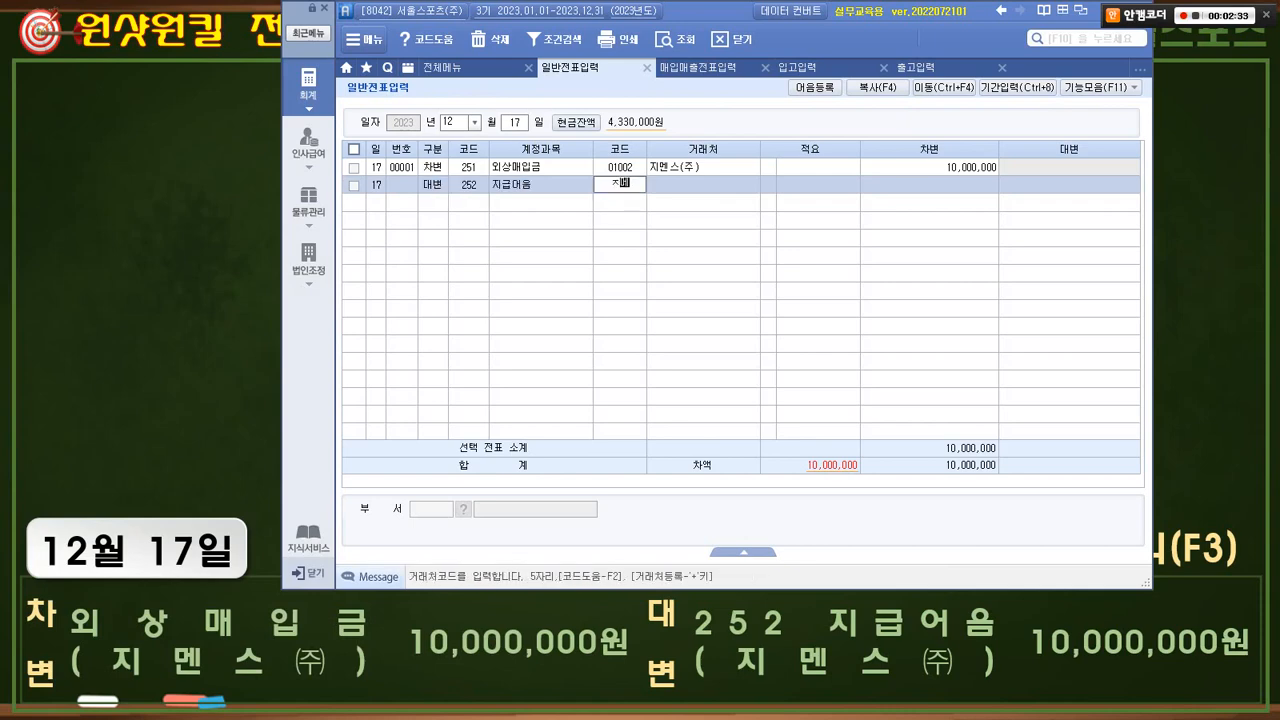
{"action": "type", "text": "멘"}
{"action": "key", "text": "Return"}
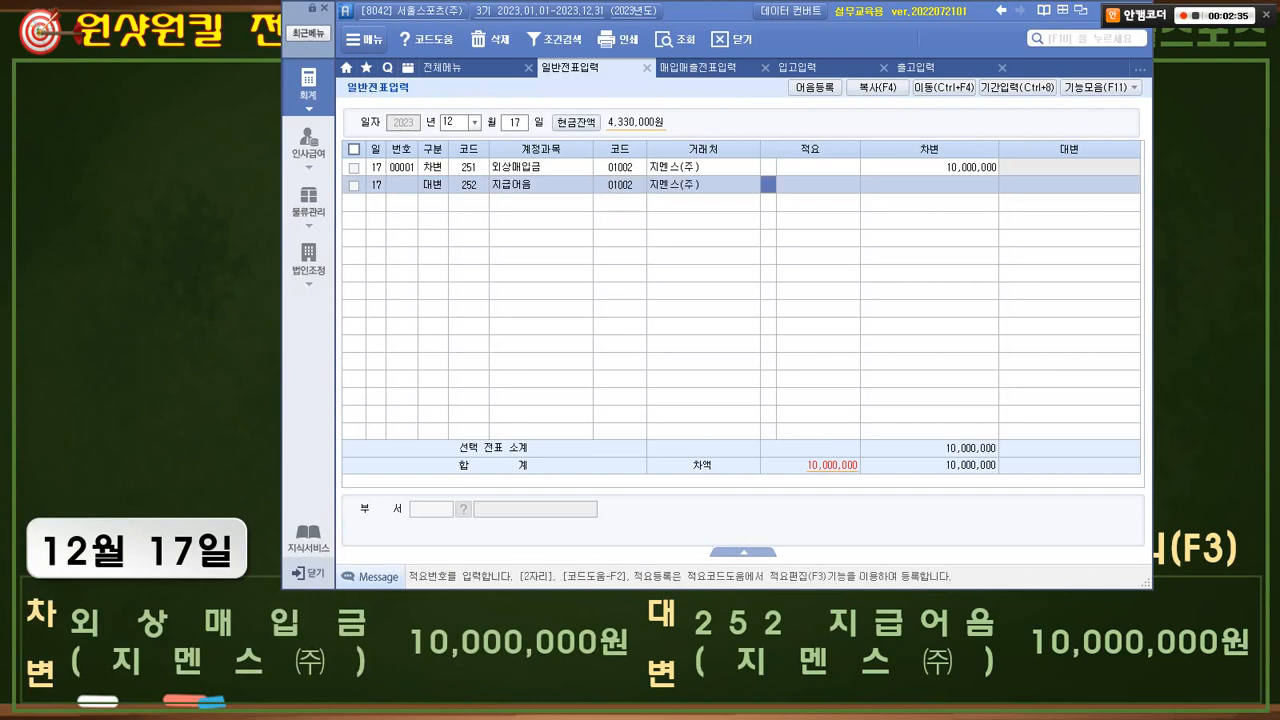
{"action": "key", "text": "Return"}
{"action": "type", "text": "10000000"}
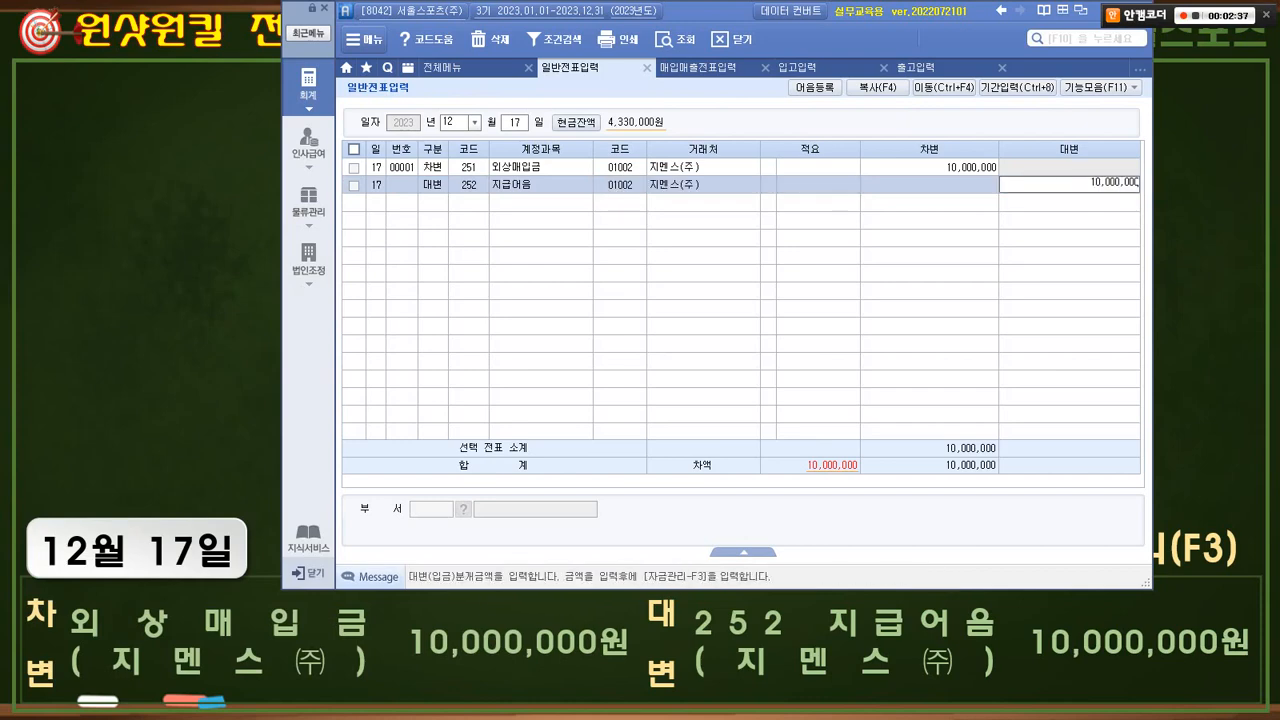
{"action": "key", "text": "Return"}
- Open the notes payable management details (지급어음 관리) for the 252 지급어음 credit line
{"action": "left_click", "coordinate": [1069, 185]}
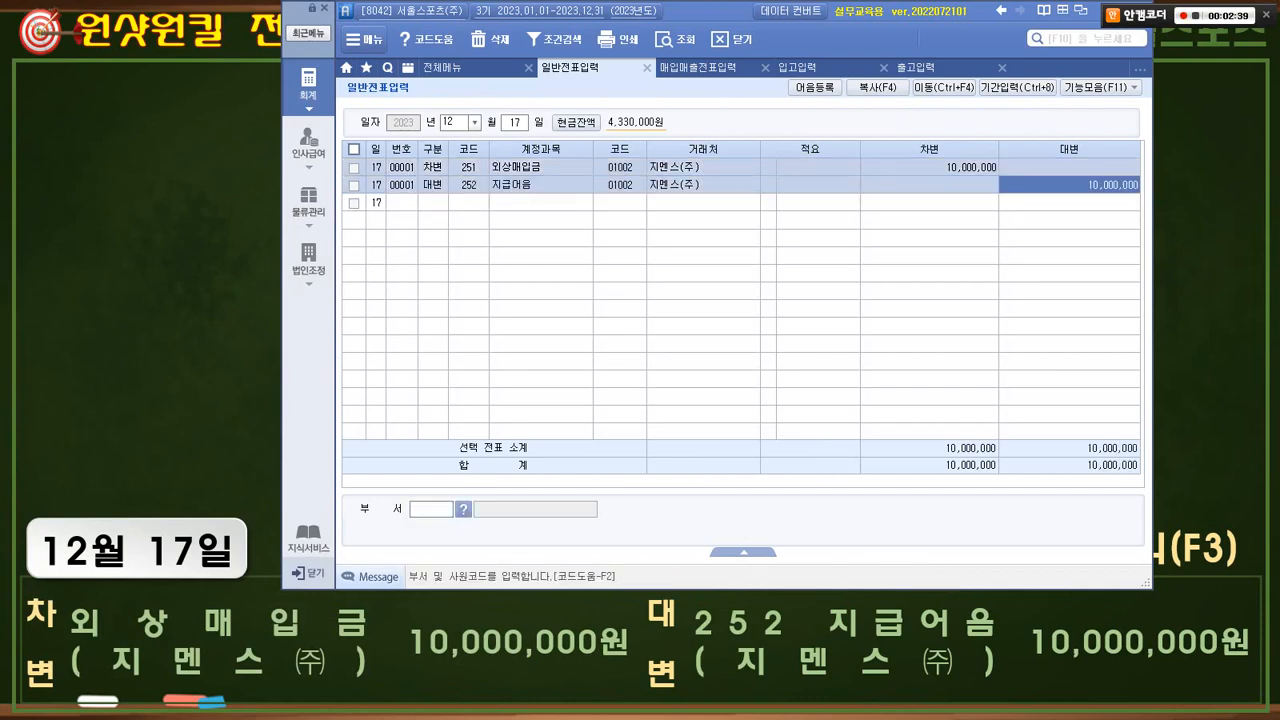
{"action": "left_click", "coordinate": [469, 185]}
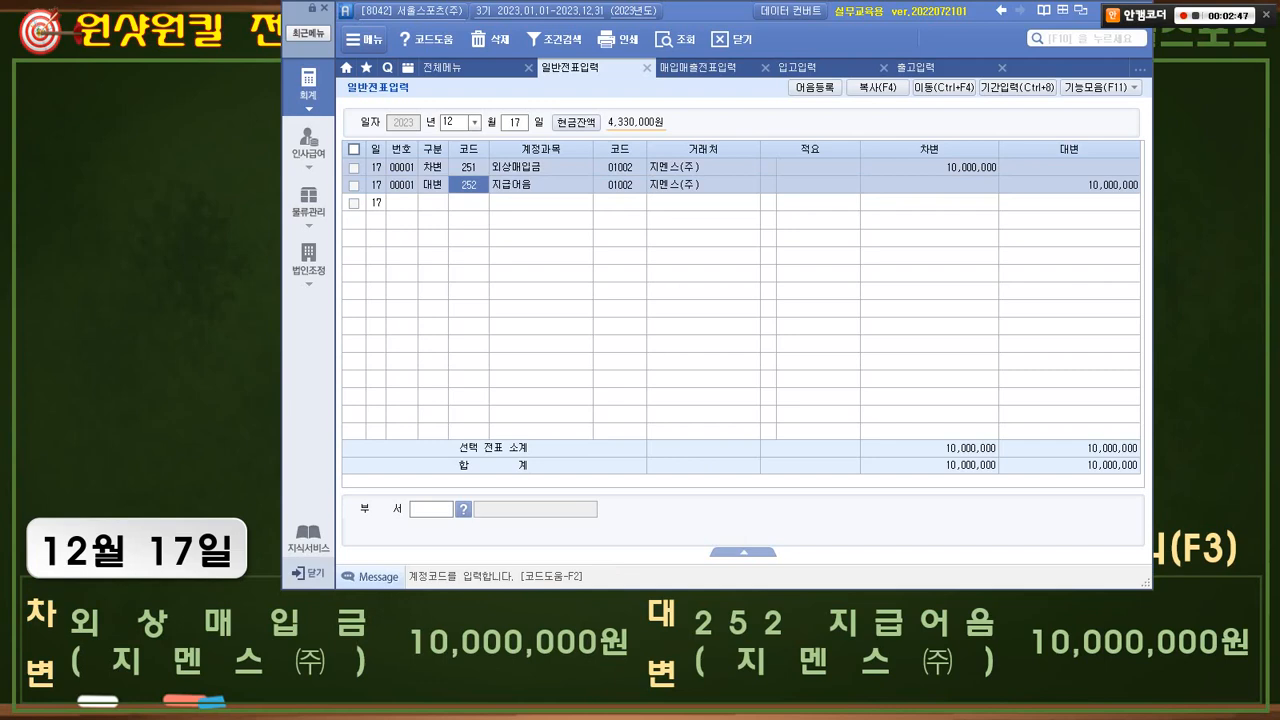
{"action": "key", "text": "alt+Tab"}
{"action": "key", "text": "Page_Up"}
{"action": "key", "text": "Page_Up"}
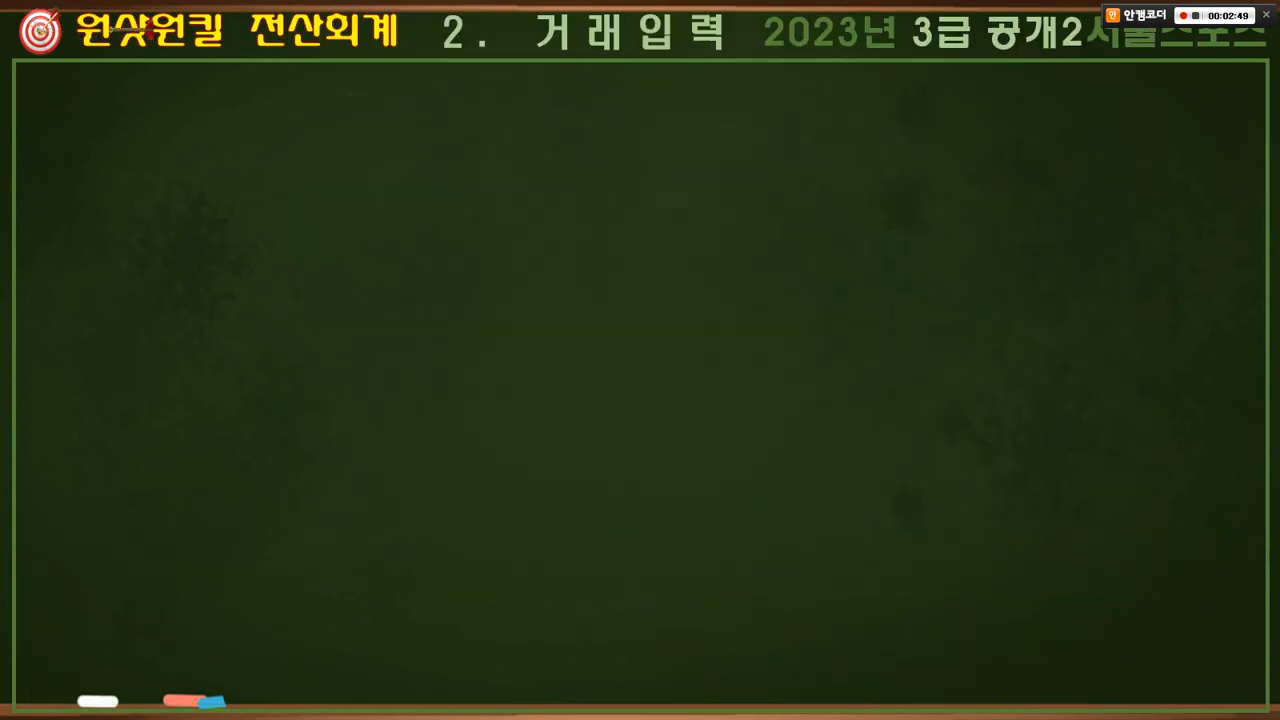
{"action": "key", "text": "alt+Tab"}
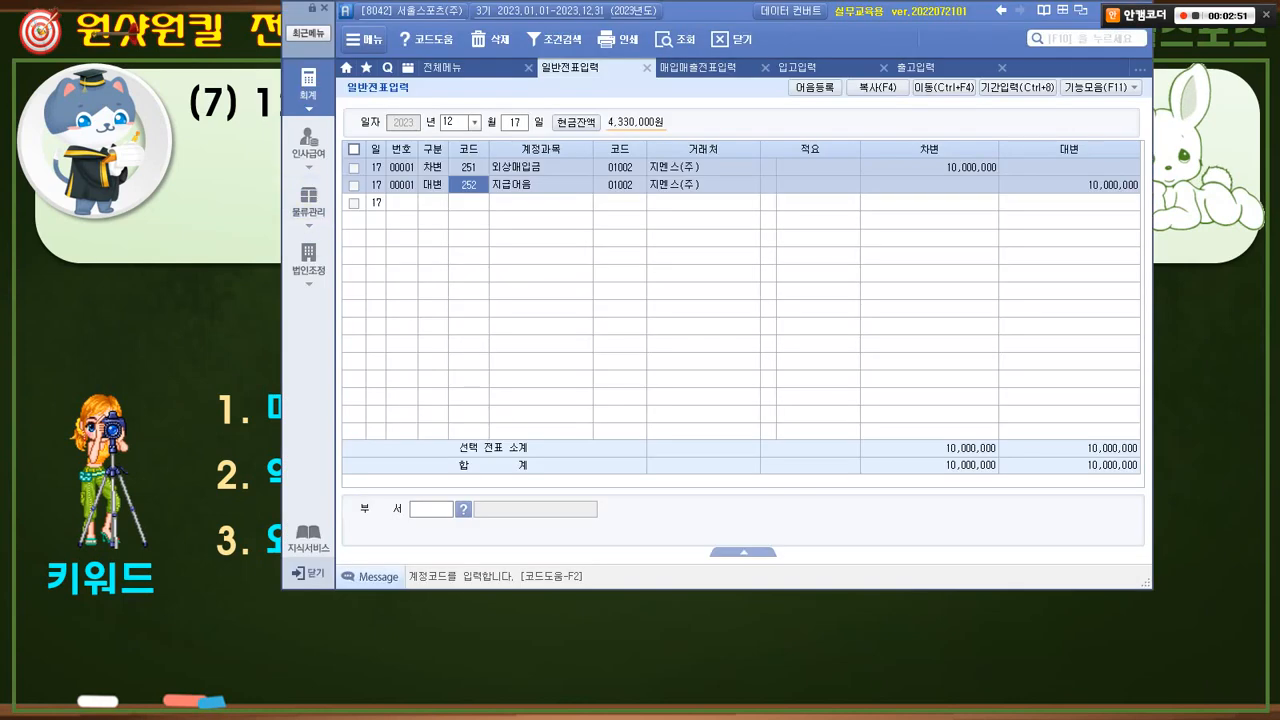
{"action": "key", "text": "F3"}
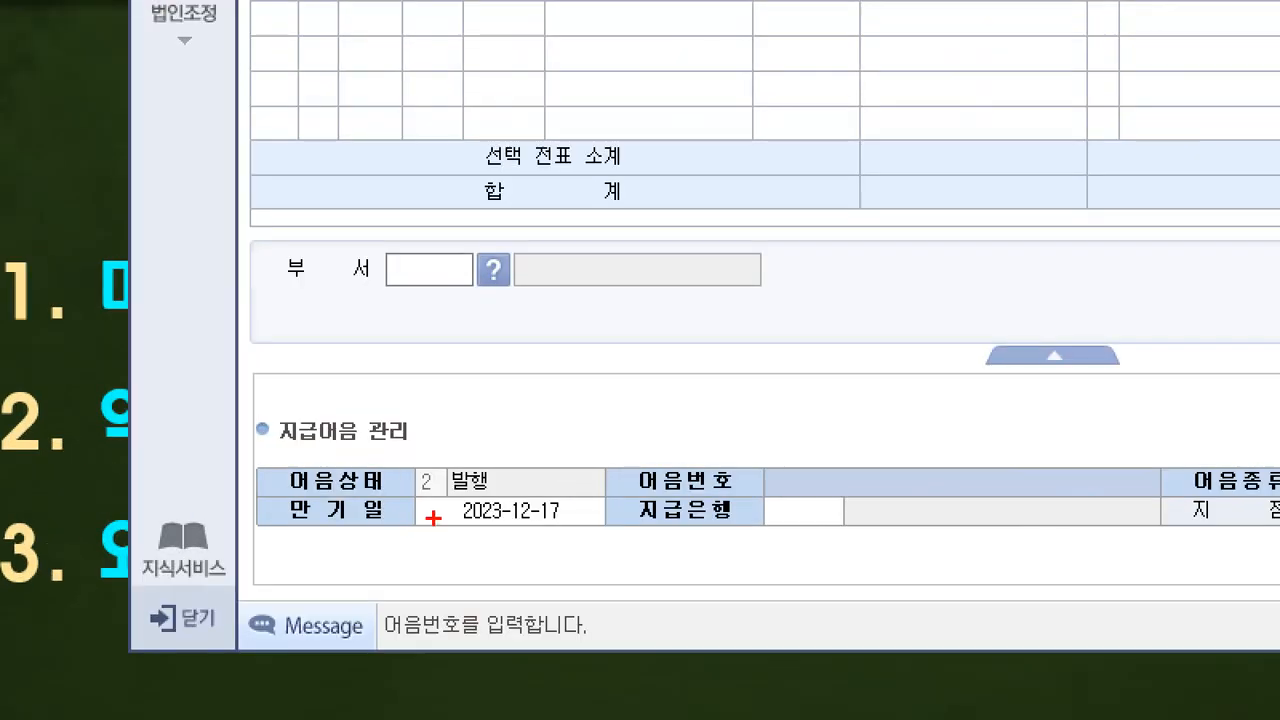
{"action": "mouse_move", "coordinate": [433, 520]}
{"action": "left_mouse_down"}
{"action": "mouse_move", "coordinate": [440, 430]}
{"action": "mouse_move", "coordinate": [484, 461]}
{"action": "left_mouse_up"}
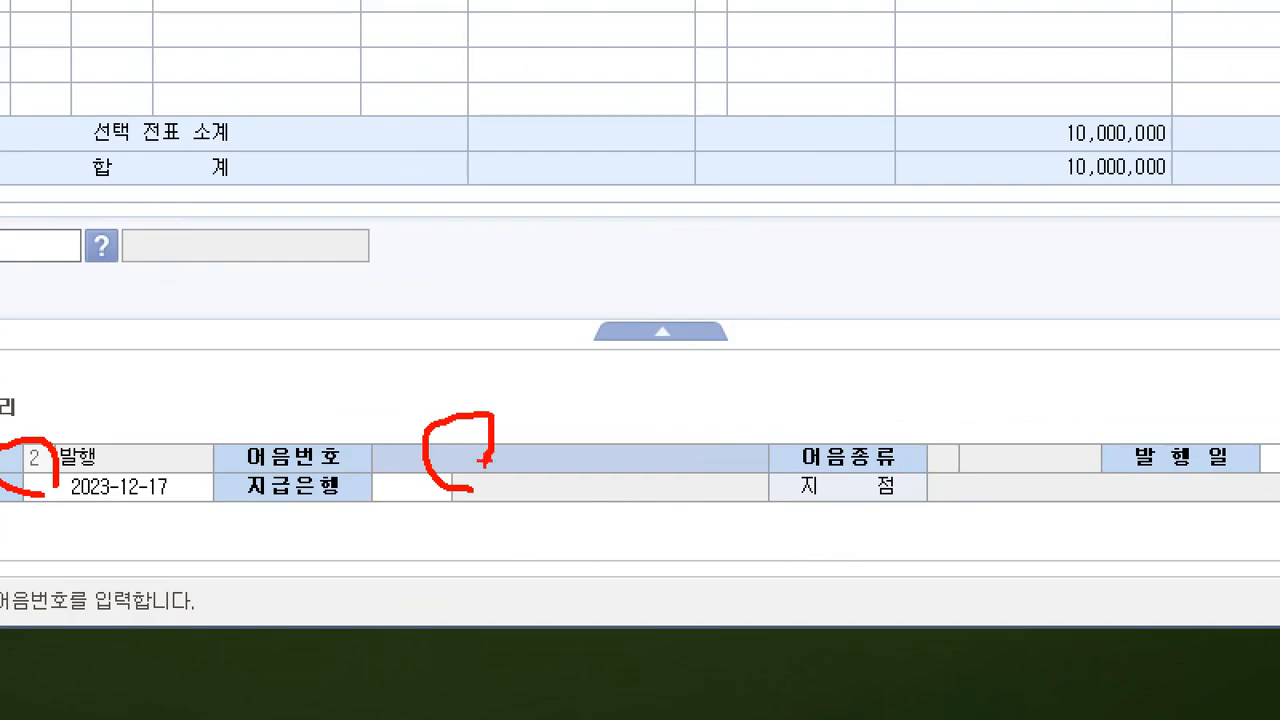
{"action": "key", "text": "Escape"}
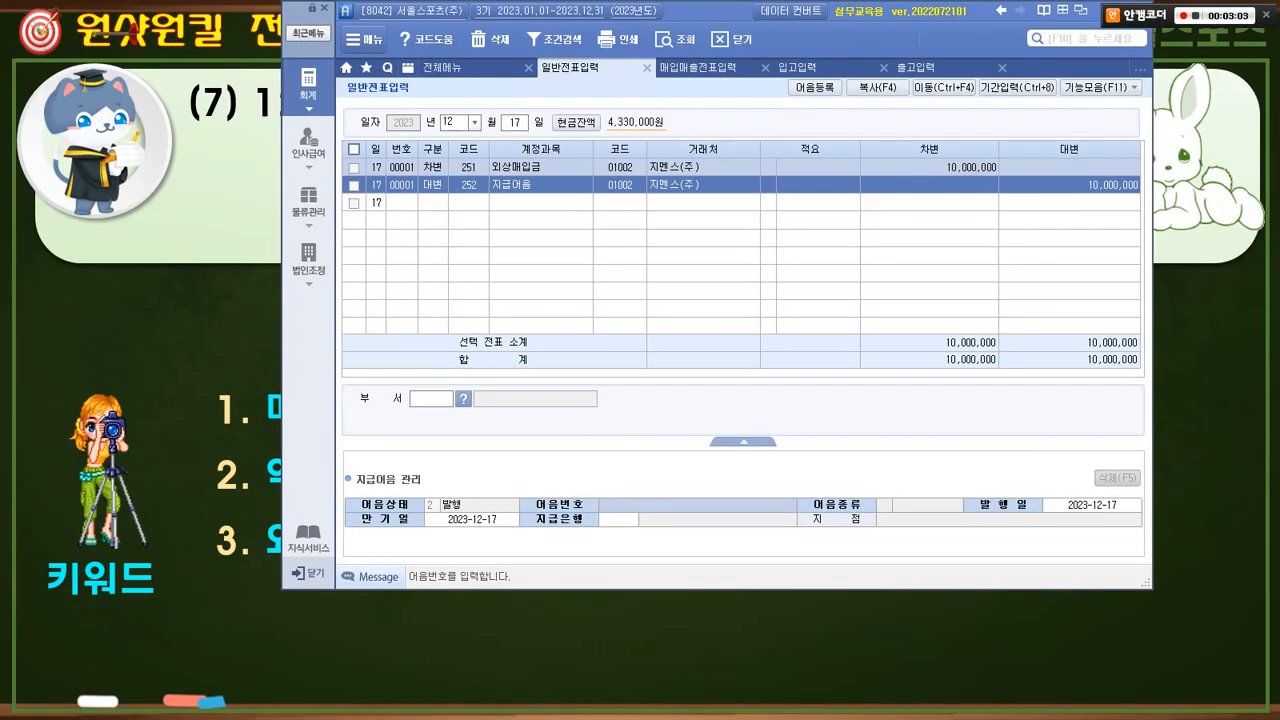
- Look up the registered notes and assign note number 아자35126416 from 기업은행(당좌) to the 지급어음 line
{"action": "key", "text": "F2"}
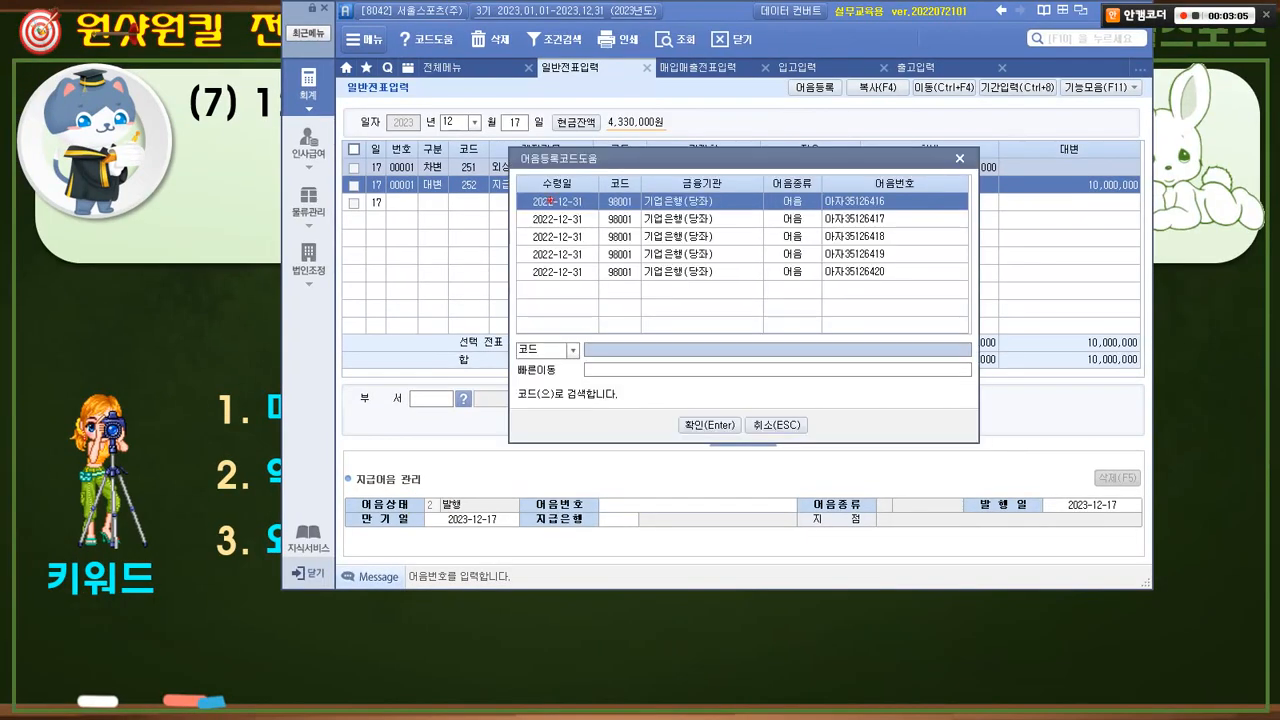
{"action": "mouse_move", "coordinate": [517, 184]}
{"action": "left_mouse_down"}
{"action": "mouse_move", "coordinate": [750, 272]}
{"action": "mouse_move", "coordinate": [895, 288]}
{"action": "left_mouse_up"}
{"action": "left_click_drag", "start_coordinate": [800, 250], "coordinate": [838, 201]}
{"action": "mouse_move", "coordinate": [711, 214]}
{"action": "left_mouse_down"}
{"action": "mouse_move", "coordinate": [662, 276]}
{"action": "mouse_move", "coordinate": [717, 307]}
{"action": "left_mouse_up"}
{"action": "key", "text": "alt+Tab"}
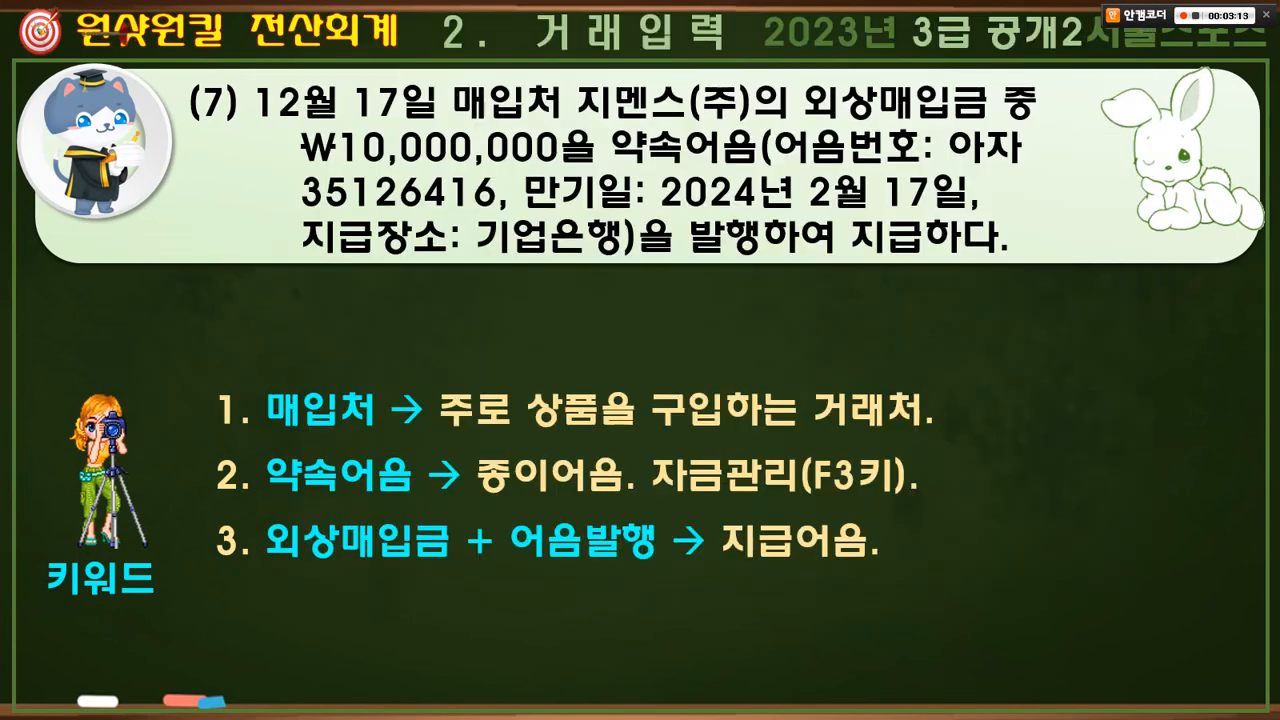
{"action": "mouse_move", "coordinate": [293, 174]}
{"action": "left_mouse_down"}
{"action": "mouse_move", "coordinate": [393, 215]}
{"action": "mouse_move", "coordinate": [488, 214]}
{"action": "left_mouse_up"}
{"action": "key", "text": "Escape"}
{"action": "key", "text": "alt+Tab"}
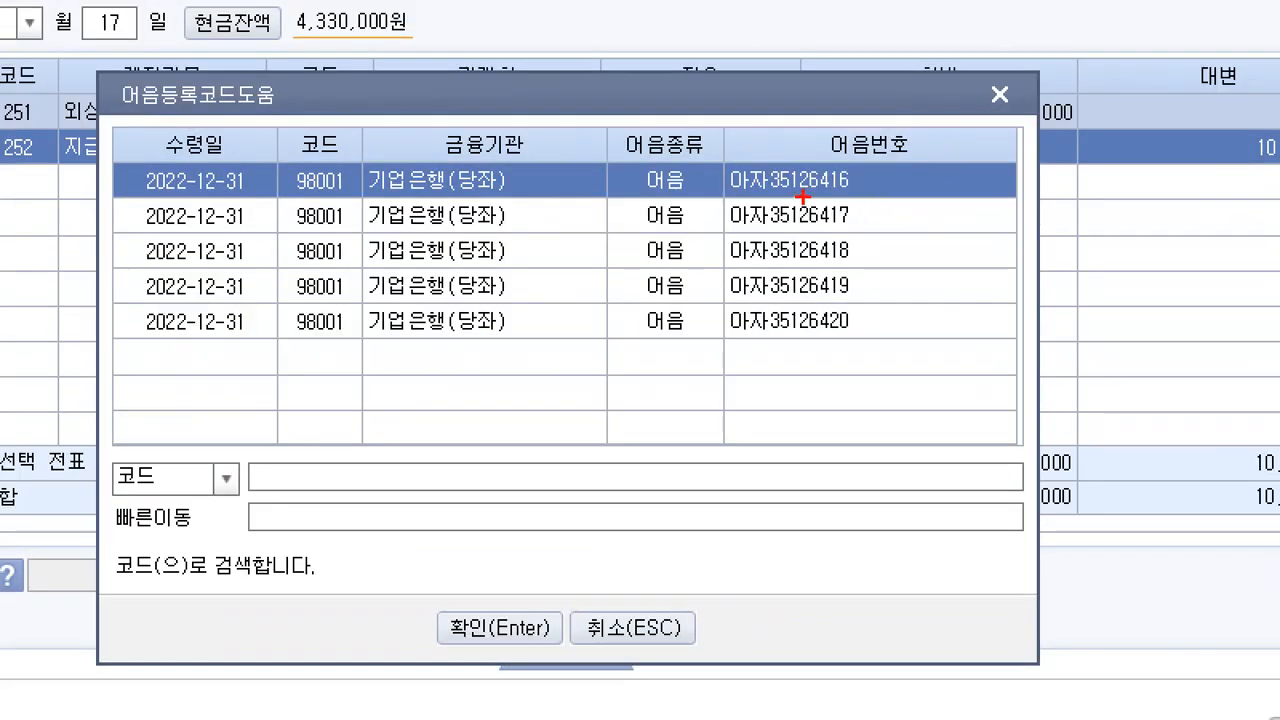
{"action": "key", "text": "g"}
{"action": "left_click_drag", "start_coordinate": [778, 191], "coordinate": [875, 191]}
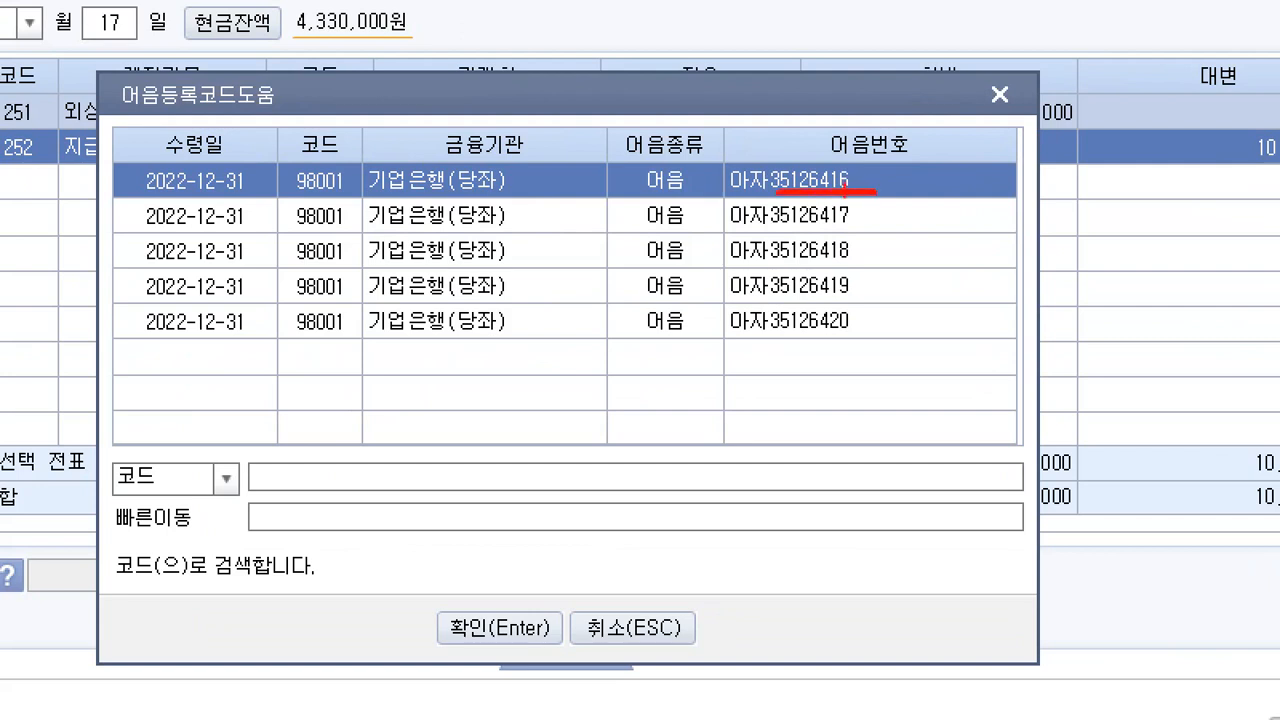
{"action": "left_click_drag", "start_coordinate": [757, 158], "coordinate": [861, 203]}
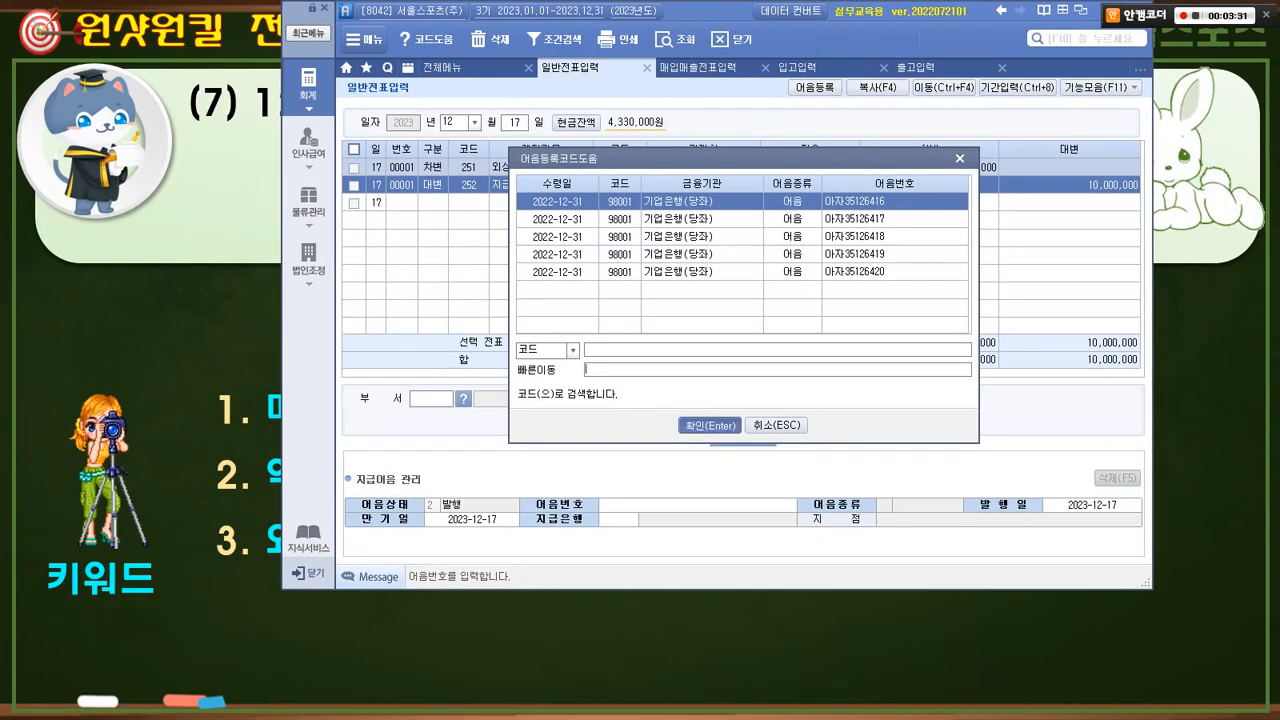
{"action": "left_click", "coordinate": [500, 627]}
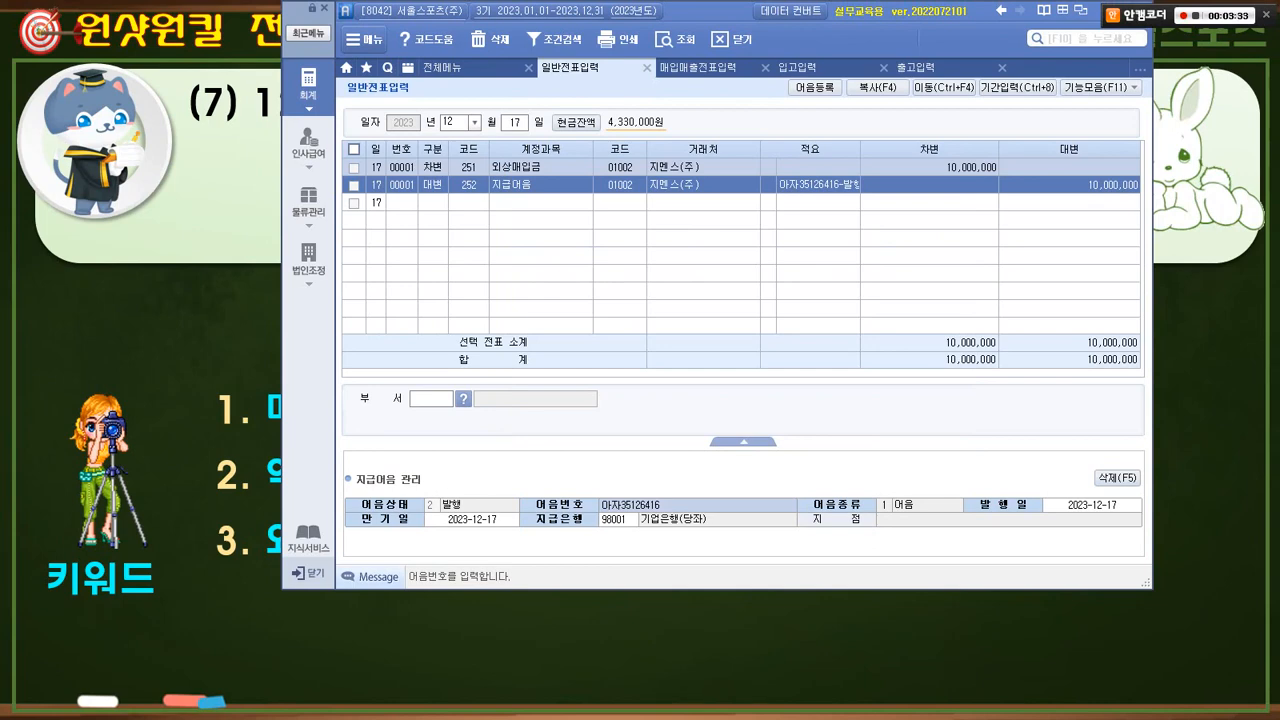
- Keep the note's issue date (발행일) at 2023-12-17 and set its maturity date (만기일) to 2024-12-17
{"action": "key", "text": "Return"}
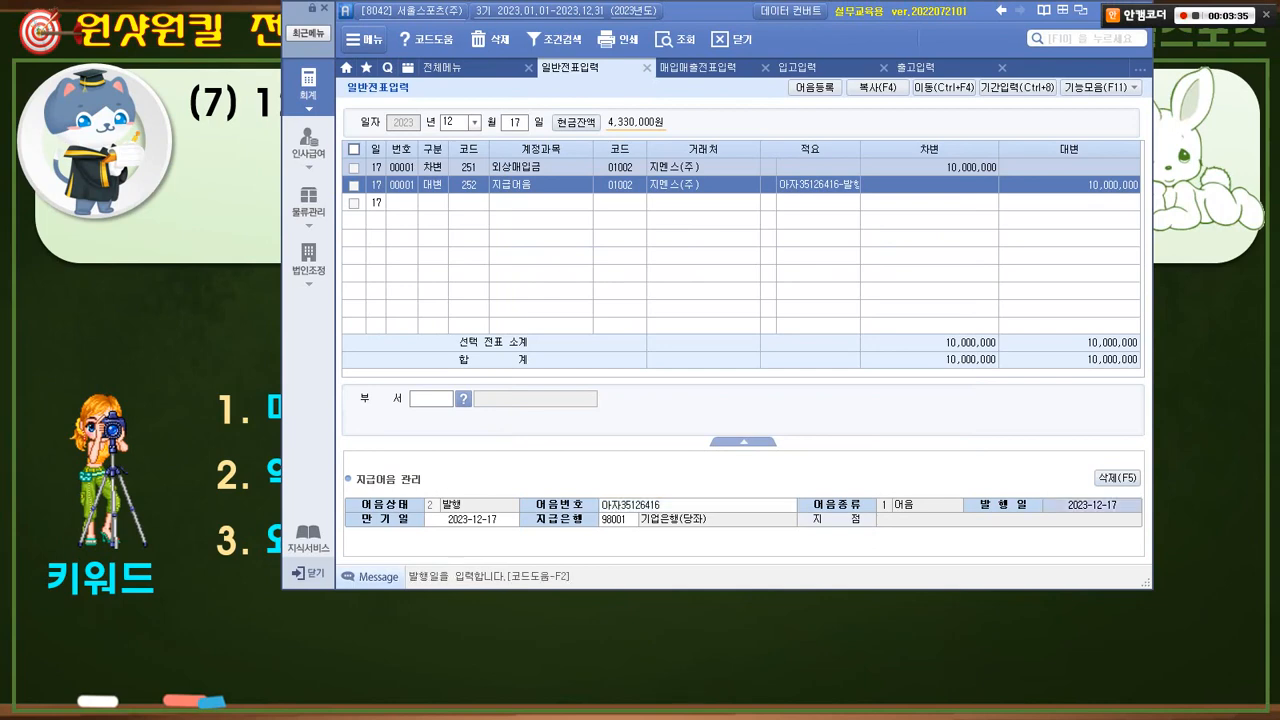
{"action": "key", "text": "alt+Tab"}
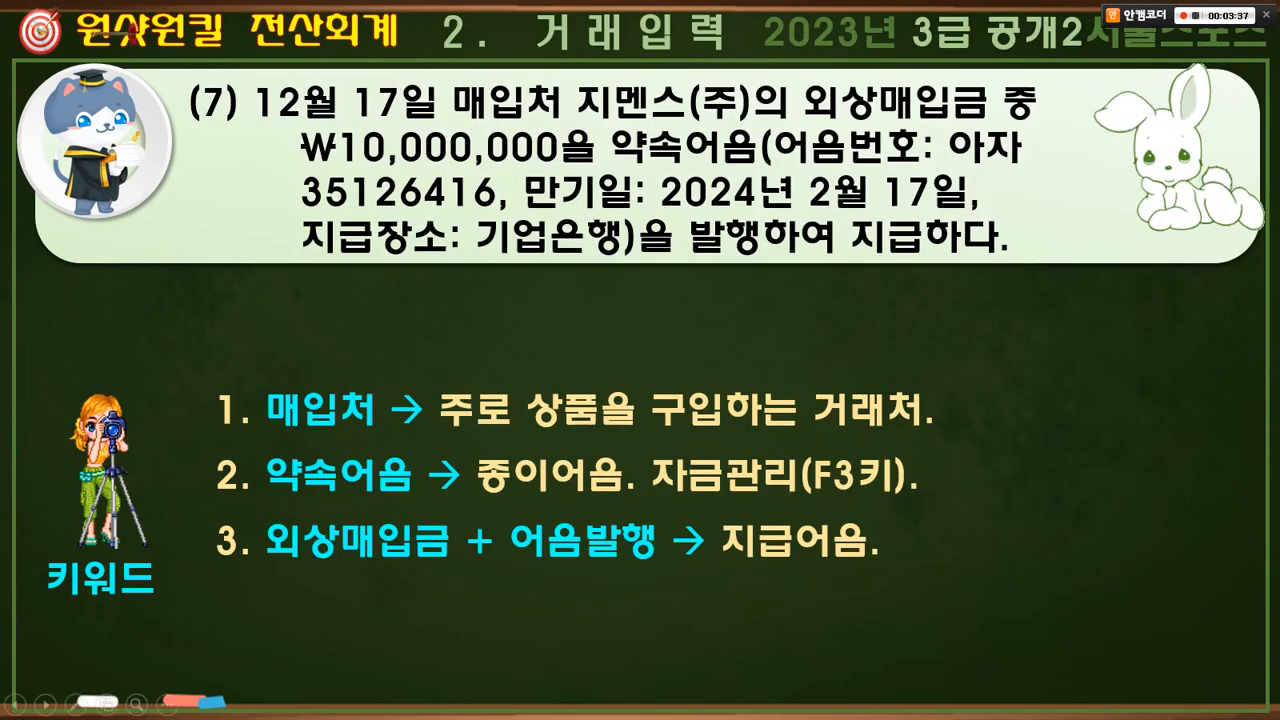
{"action": "mouse_move", "coordinate": [452, 127]}
{"action": "left_mouse_down"}
{"action": "mouse_move", "coordinate": [275, 68]}
{"action": "mouse_move", "coordinate": [340, 138]}
{"action": "left_mouse_up"}
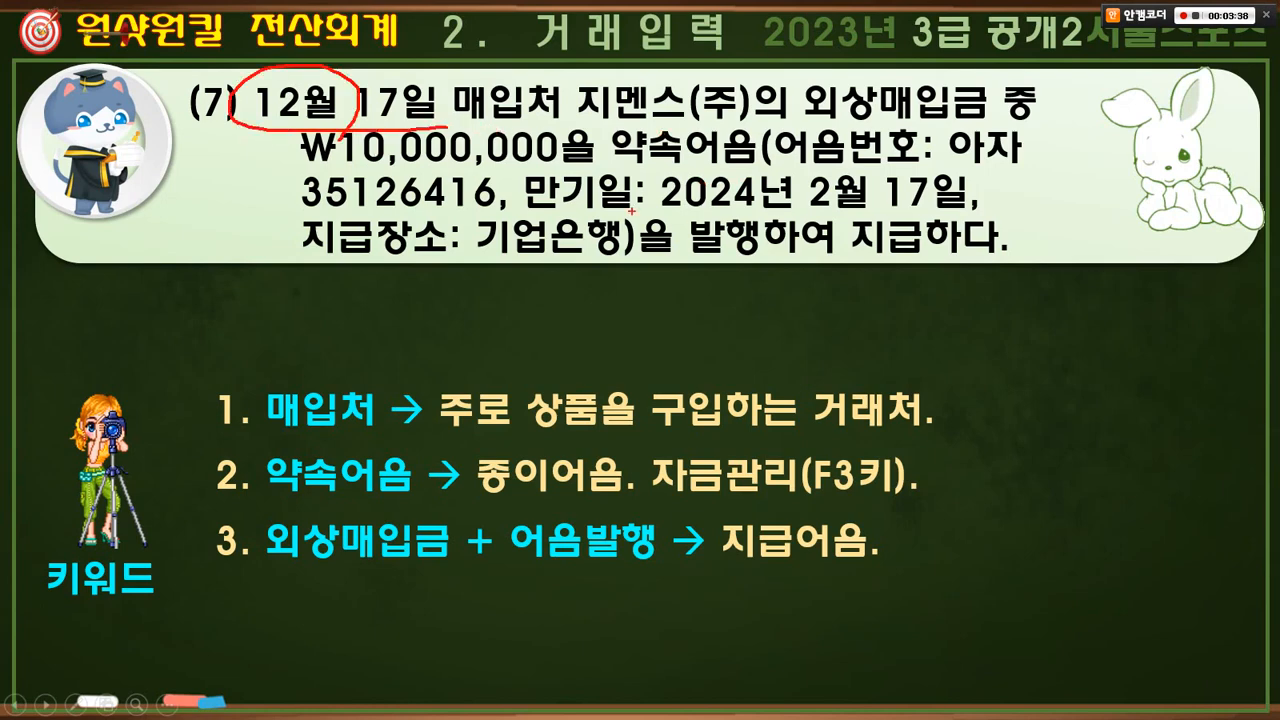
{"action": "left_click_drag", "start_coordinate": [672, 212], "coordinate": [956, 209]}
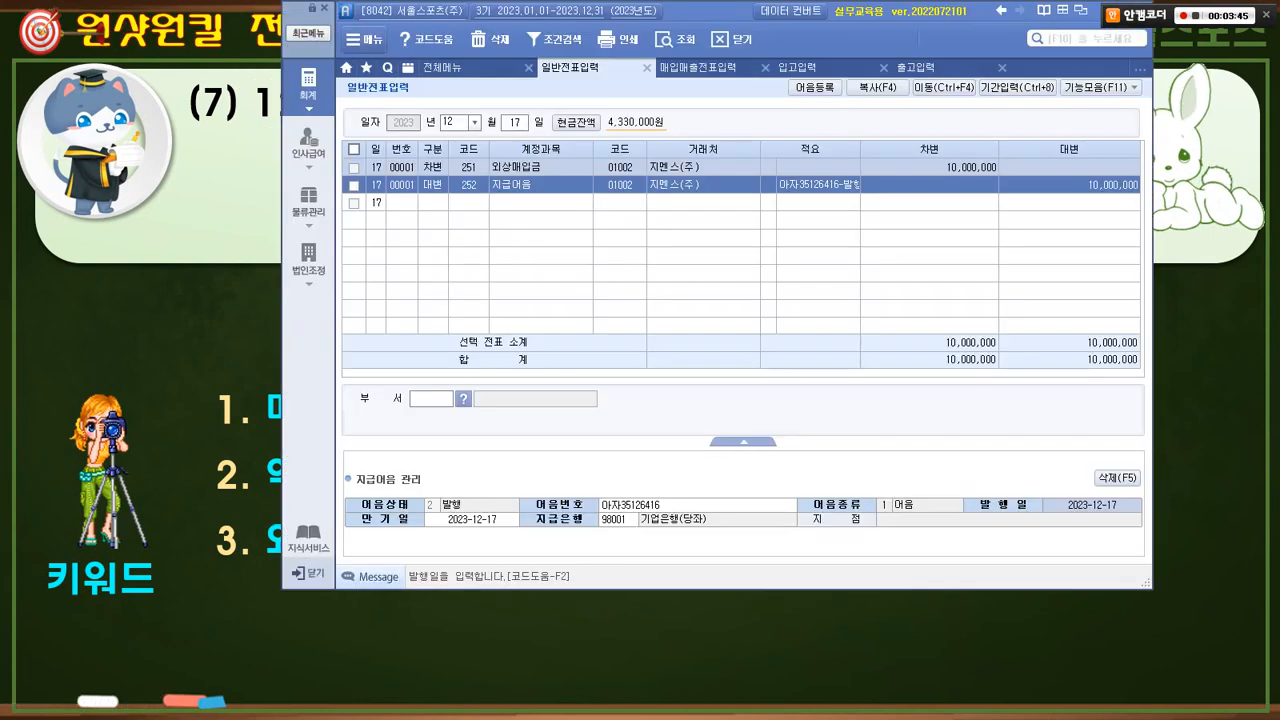
{"action": "key", "text": "Return"}
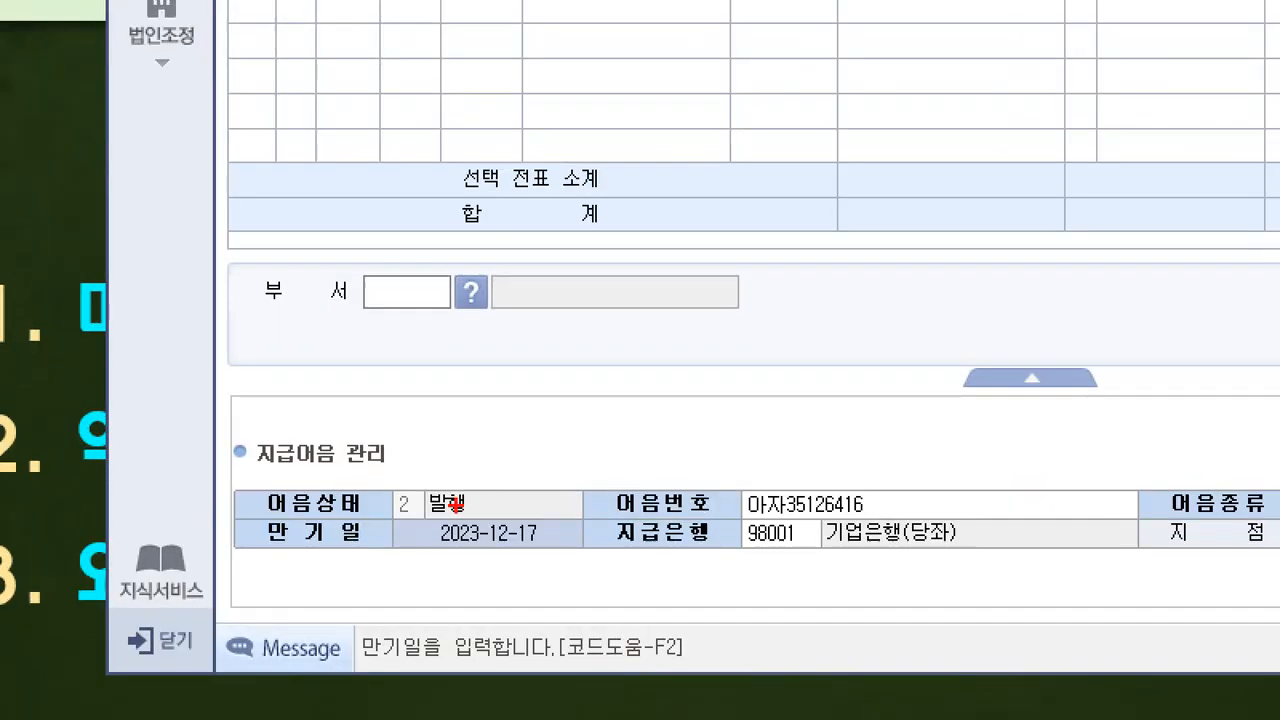
{"action": "left_click_drag", "start_coordinate": [450, 503], "coordinate": [480, 477]}
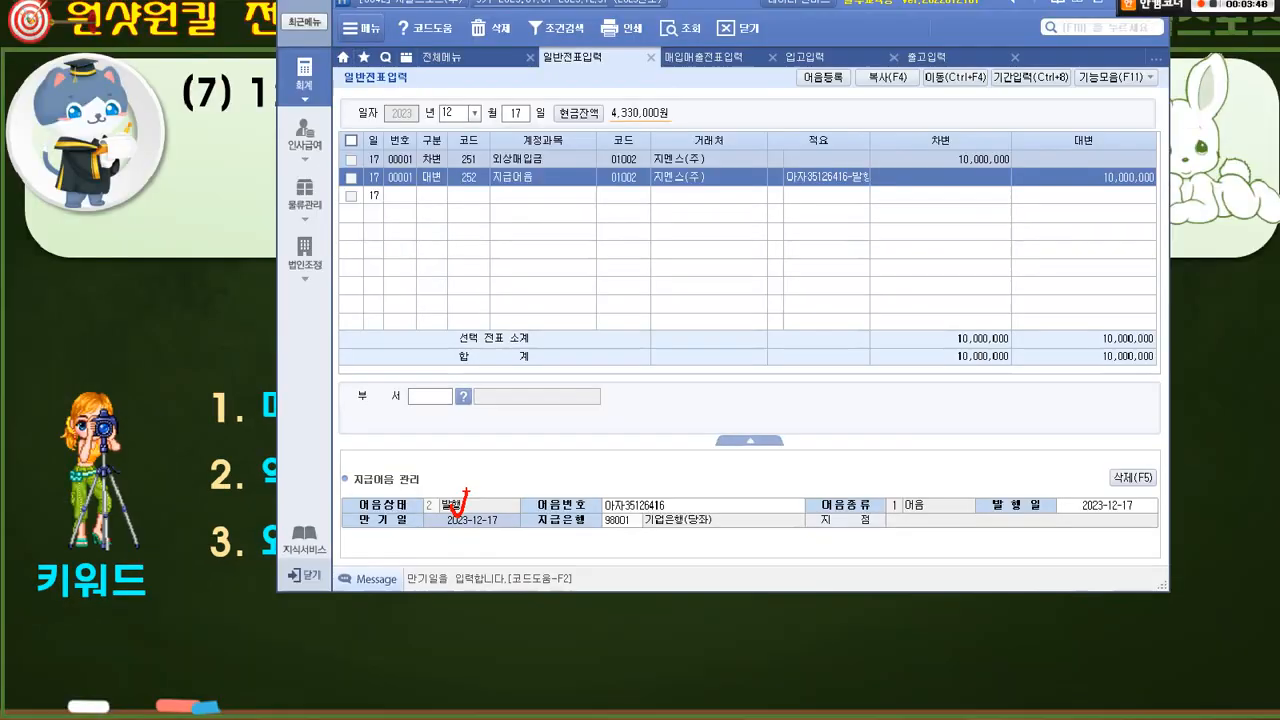
{"action": "key", "text": "Escape"}
{"action": "type", "text": "2024-12-1"}
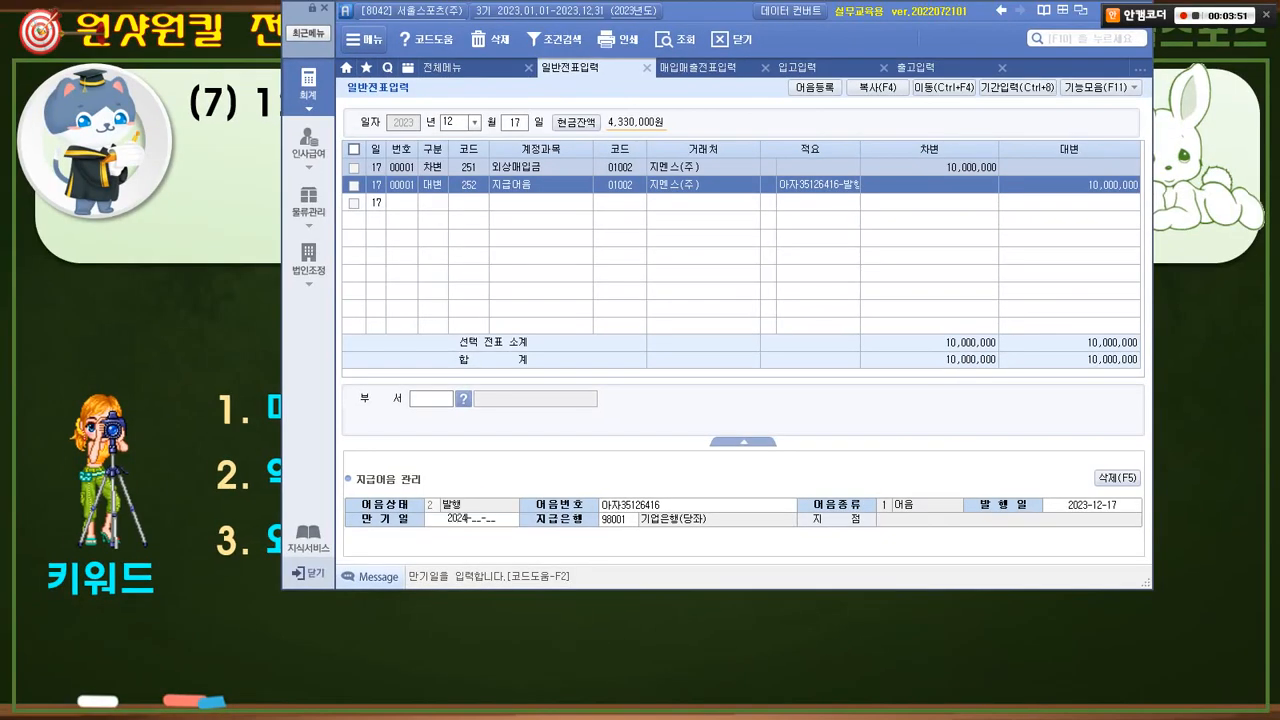
{"action": "type", "text": "7"}
{"action": "key", "text": "Return"}
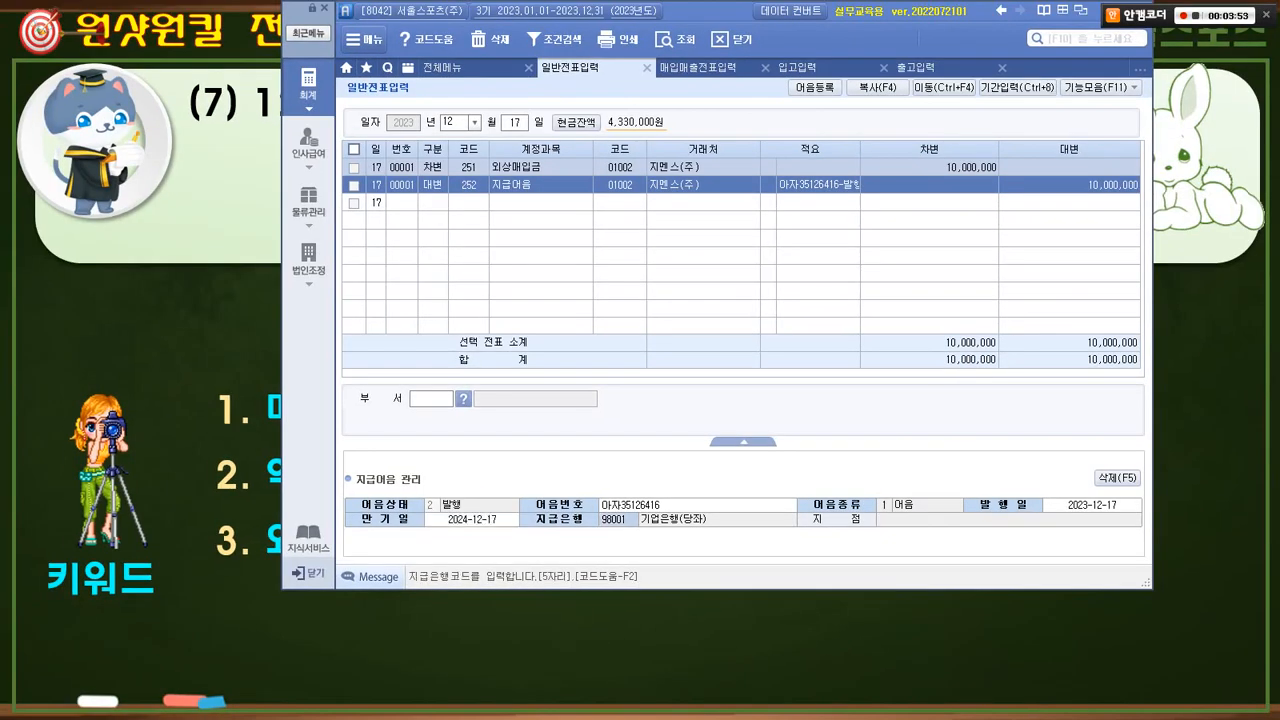
- Check the payment place in the problem text, accept 98001 기업은행(당좌) as the paying bank, and finish the note details
{"action": "key", "text": "alt+Tab"}
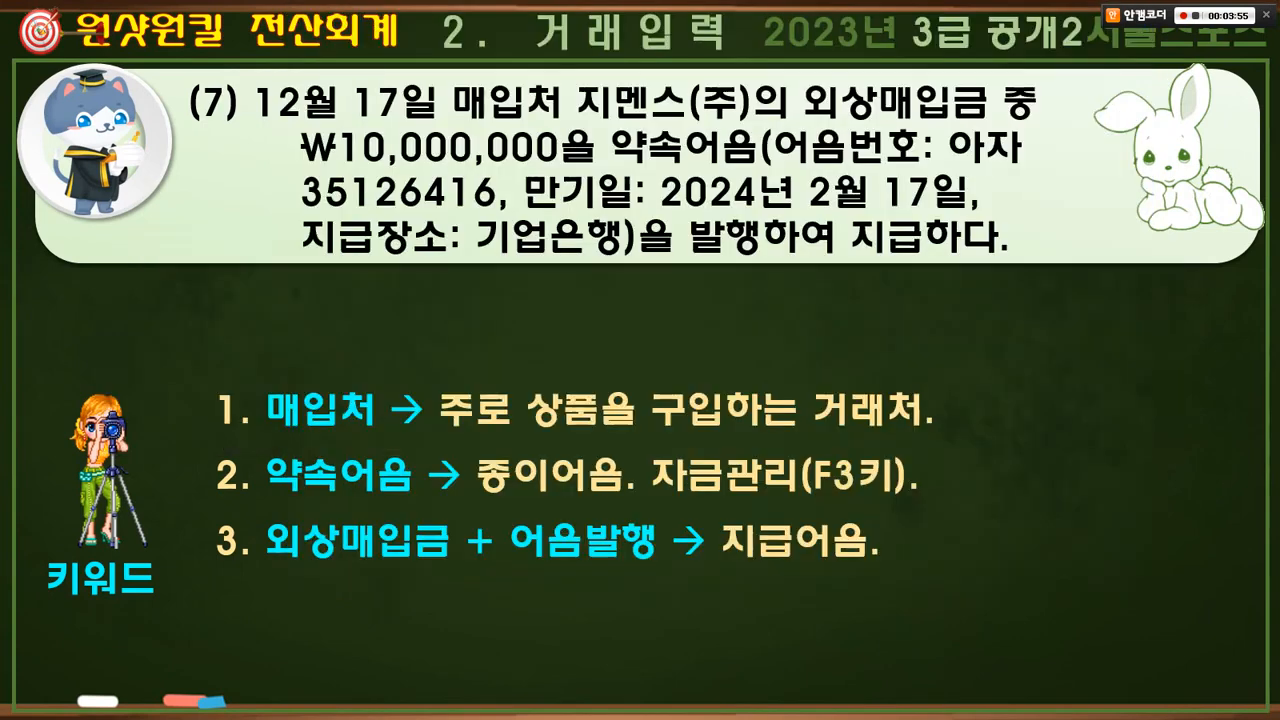
{"action": "mouse_move", "coordinate": [569, 258]}
{"action": "left_mouse_down"}
{"action": "mouse_move", "coordinate": [576, 204]}
{"action": "mouse_move", "coordinate": [580, 264]}
{"action": "left_mouse_up"}
{"action": "key", "text": "alt+Tab"}
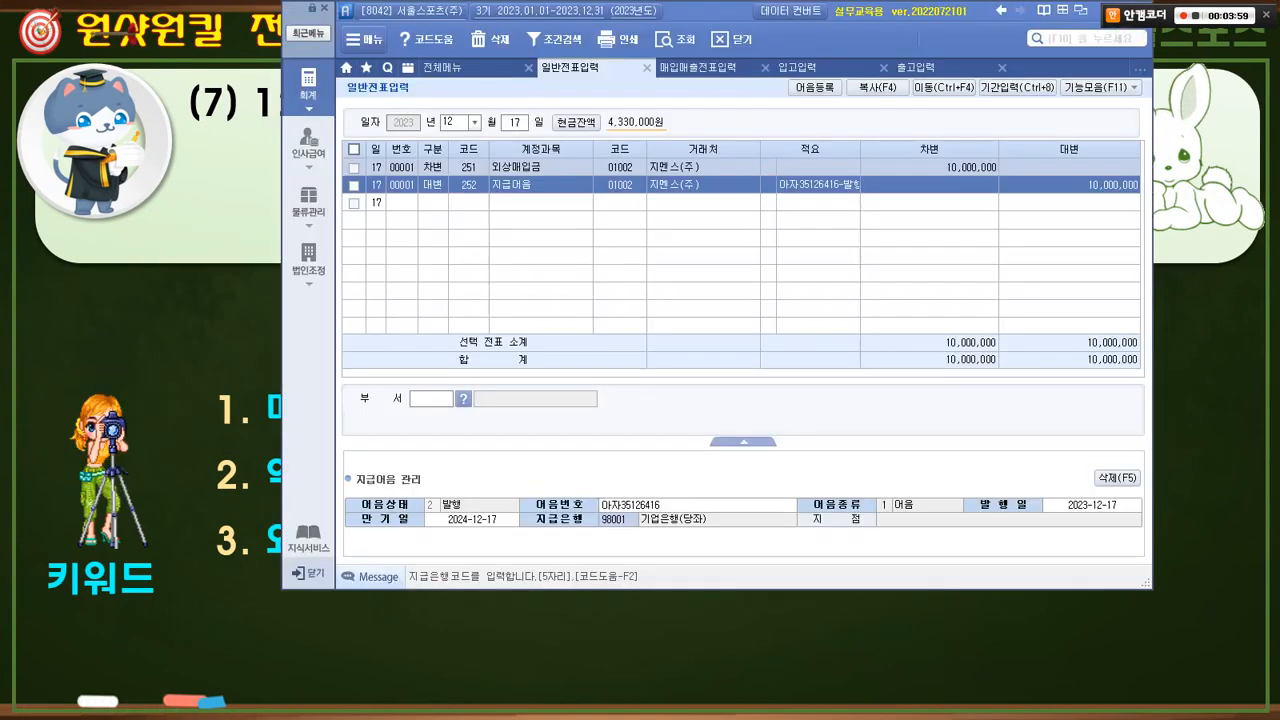
{"action": "key", "text": "Return"}
{"action": "left_click_drag", "start_coordinate": [437, 104], "coordinate": [539, 134]}
{"action": "mouse_move", "coordinate": [419, 152]}
{"action": "left_mouse_down"}
{"action": "mouse_move", "coordinate": [554, 174]}
{"action": "mouse_move", "coordinate": [554, 193]}
{"action": "mouse_move", "coordinate": [876, 195]}
{"action": "left_mouse_up"}
{"action": "left_click_drag", "start_coordinate": [925, 149], "coordinate": [1134, 213]}
{"action": "key", "text": "Escape"}
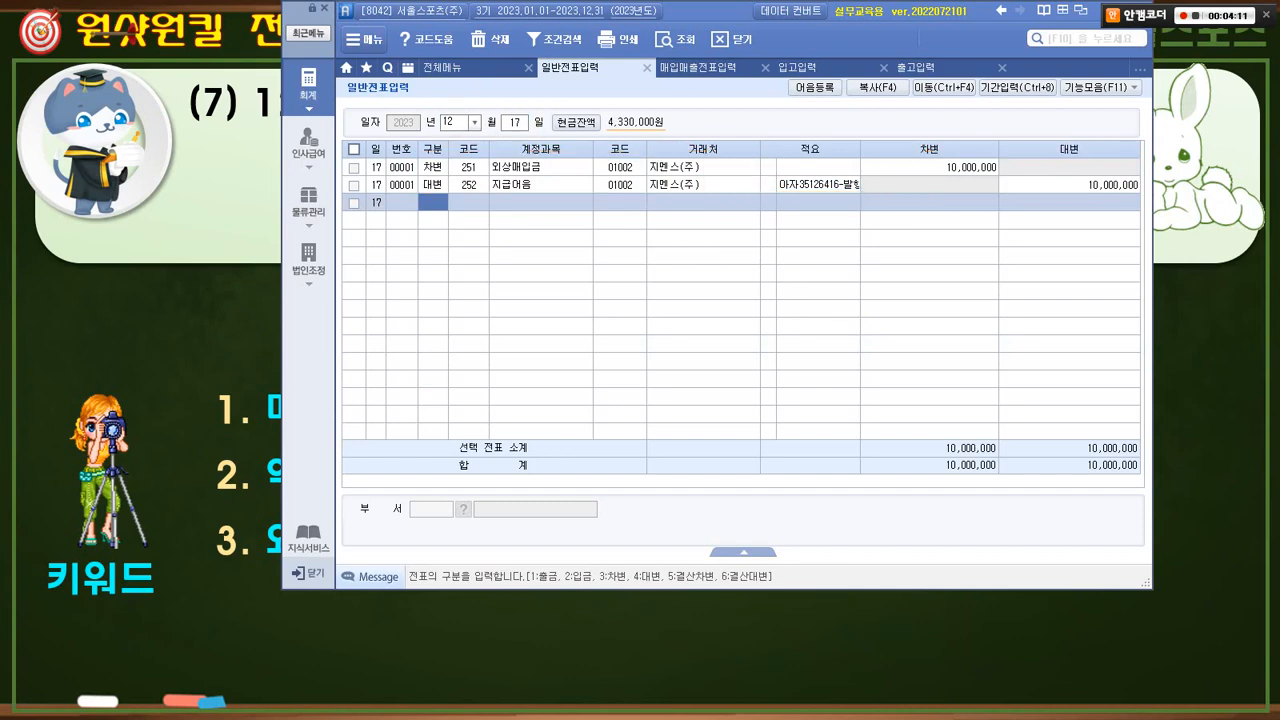
- Switch to the problem slides and read transaction (8), the 대한상공회의소 fee paid in cash, with its keywords and journal entry
{"action": "key", "text": "alt+Tab"}
{"action": "key", "text": "Right"}
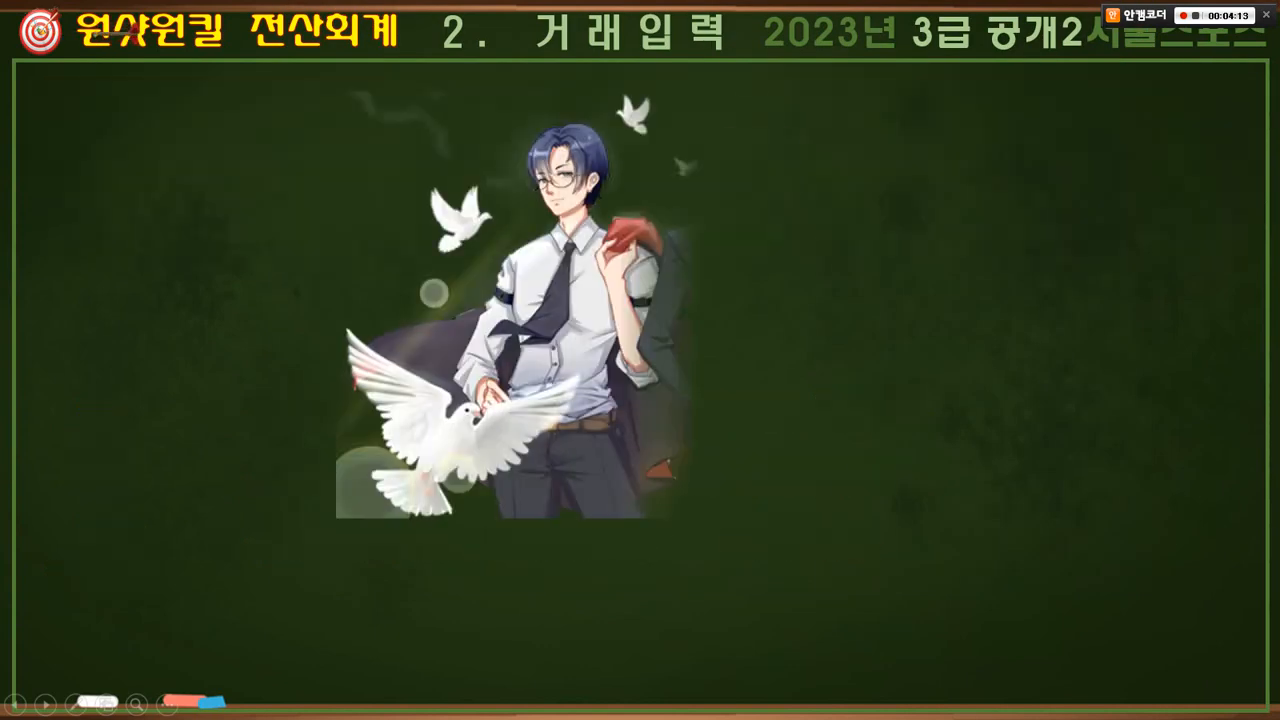
{"action": "key", "text": "Right"}
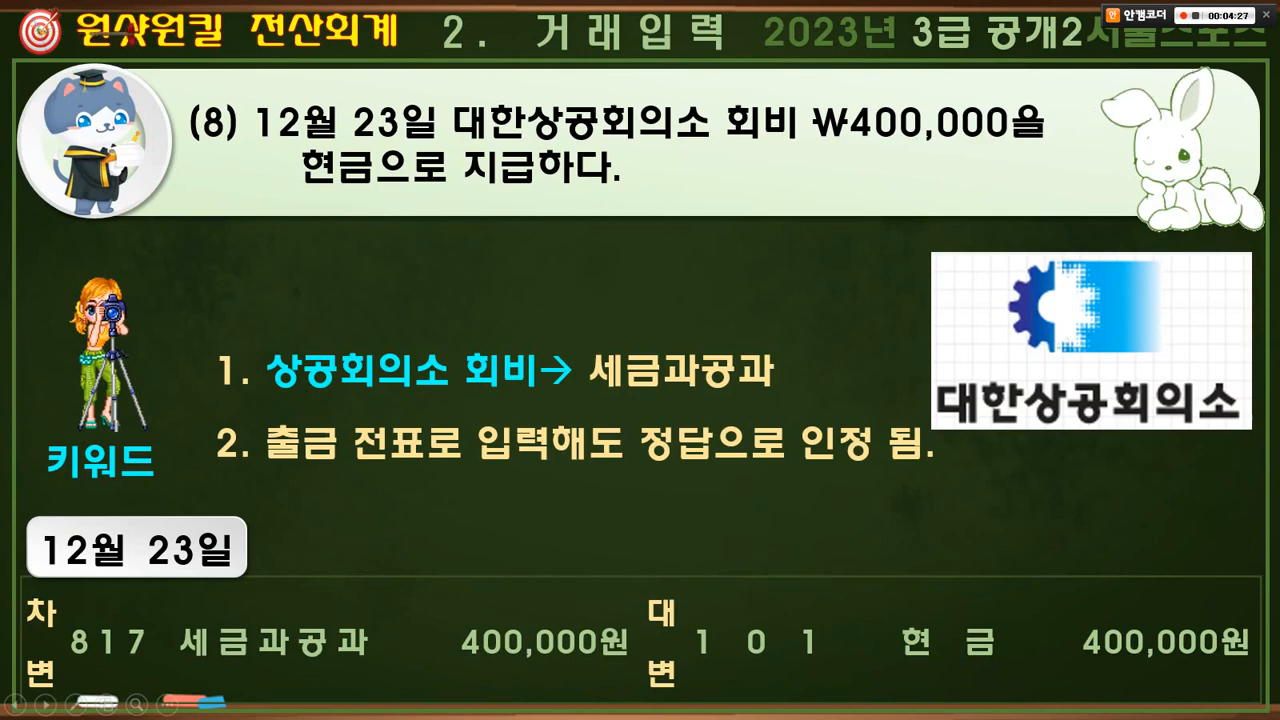
{"action": "mouse_move", "coordinate": [260, 337]}
{"action": "left_mouse_down"}
{"action": "mouse_move", "coordinate": [560, 391]}
{"action": "mouse_move", "coordinate": [780, 392]}
{"action": "left_mouse_up"}
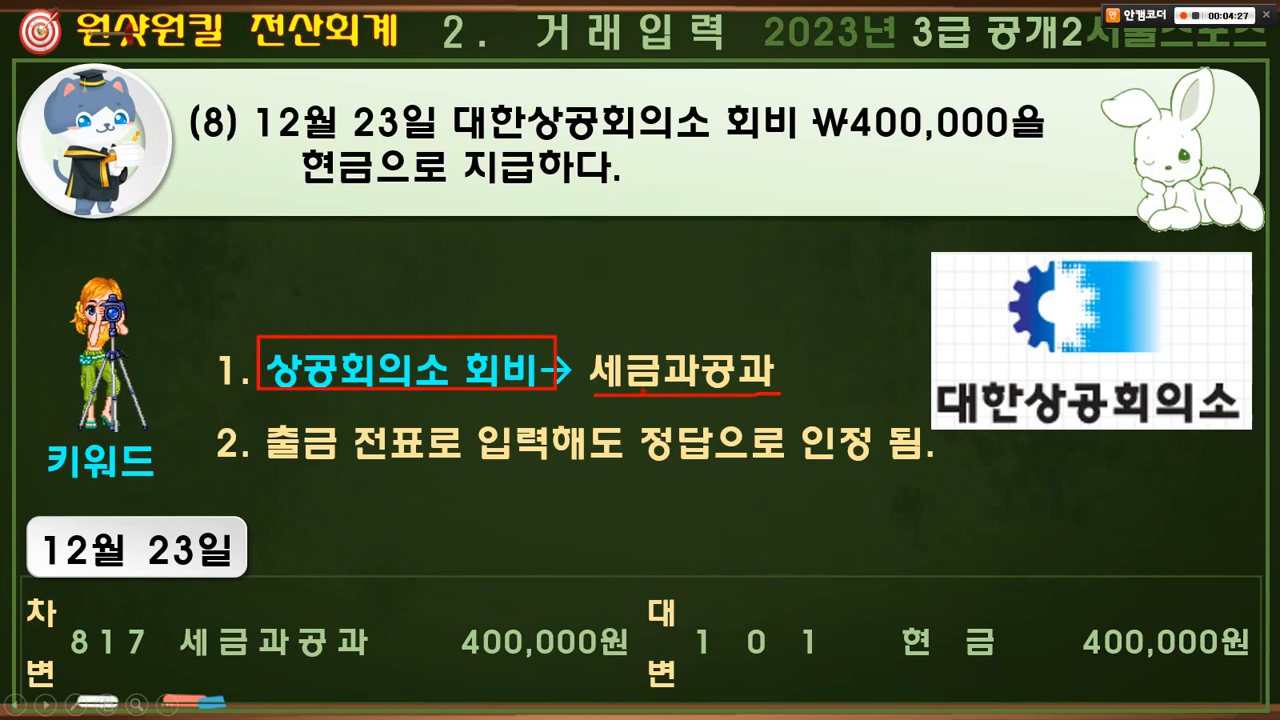
{"action": "mouse_move", "coordinate": [642, 401]}
{"action": "left_mouse_down"}
{"action": "mouse_move", "coordinate": [596, 400]}
{"action": "mouse_move", "coordinate": [604, 352]}
{"action": "mouse_move", "coordinate": [778, 362]}
{"action": "mouse_move", "coordinate": [748, 392]}
{"action": "left_mouse_up"}
{"action": "left_click_drag", "start_coordinate": [698, 338], "coordinate": [735, 311]}
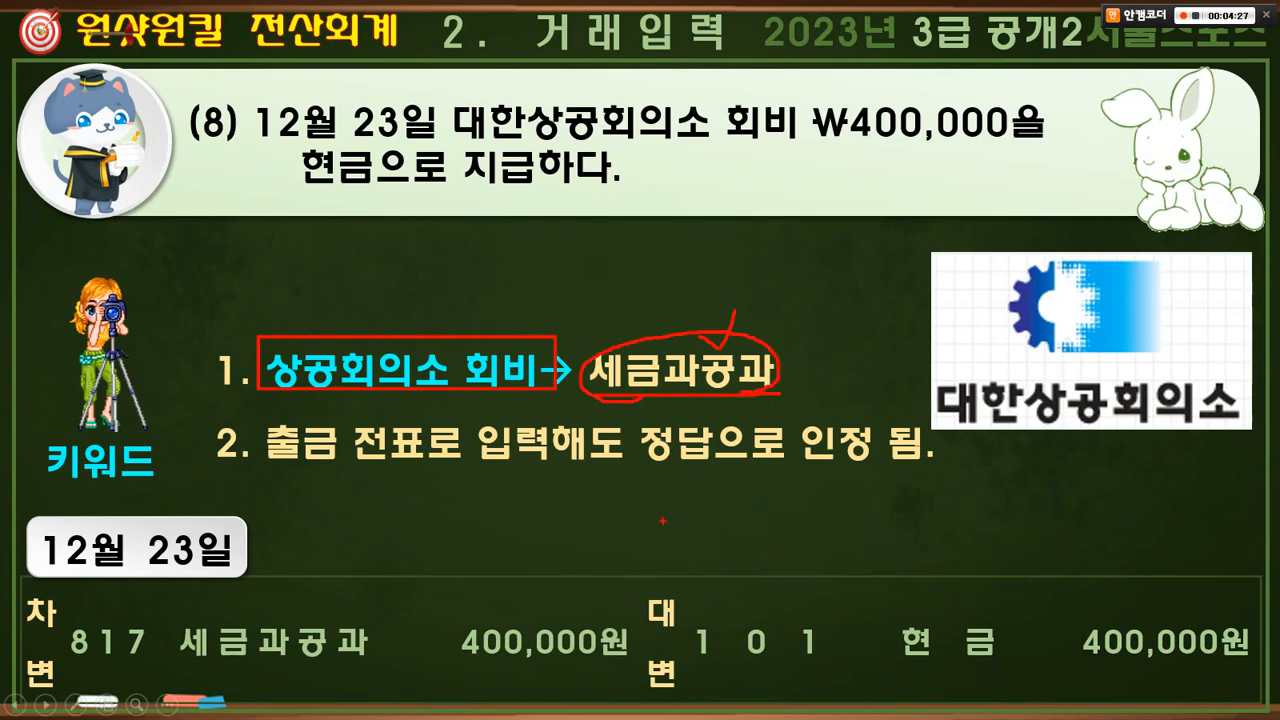
{"action": "left_click_drag", "start_coordinate": [276, 469], "coordinate": [940, 483]}
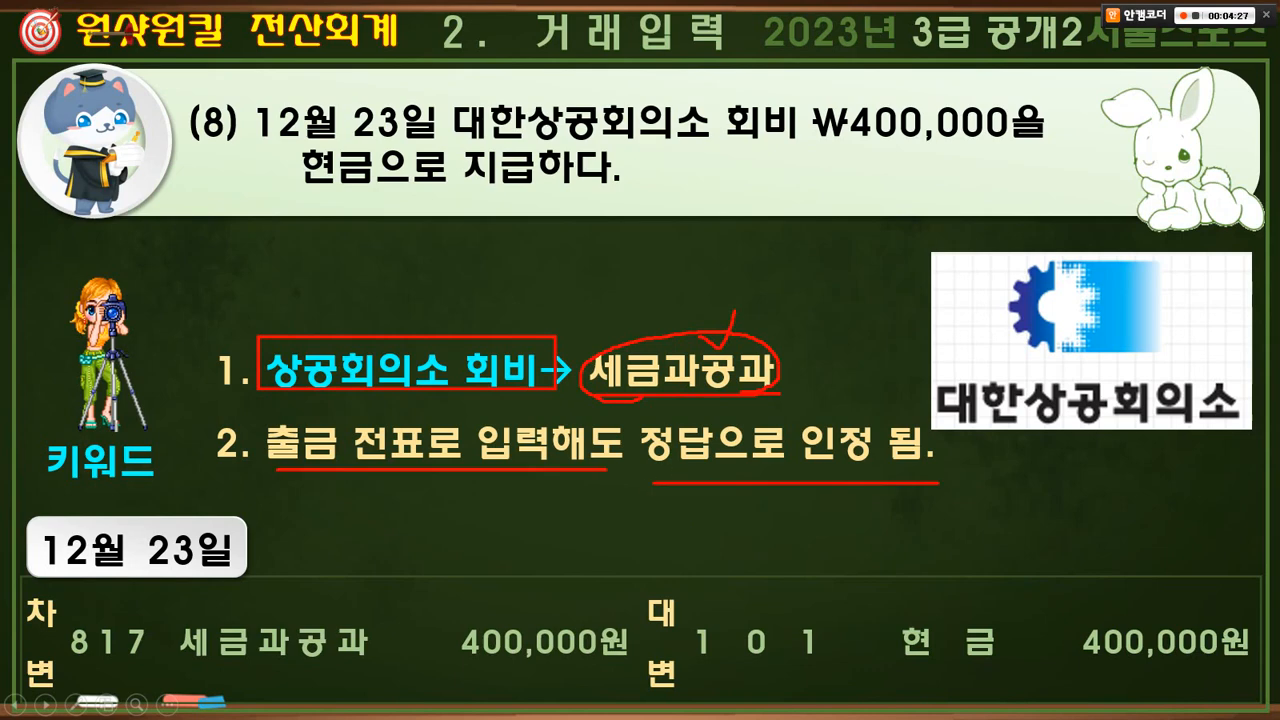
{"action": "mouse_move", "coordinate": [232, 681]}
{"action": "left_mouse_down"}
{"action": "mouse_move", "coordinate": [288, 621]}
{"action": "mouse_move", "coordinate": [296, 680]}
{"action": "left_mouse_up"}
{"action": "left_click_drag", "start_coordinate": [756, 685], "coordinate": [768, 660]}
{"action": "left_click_drag", "start_coordinate": [708, 550], "coordinate": [594, 716]}
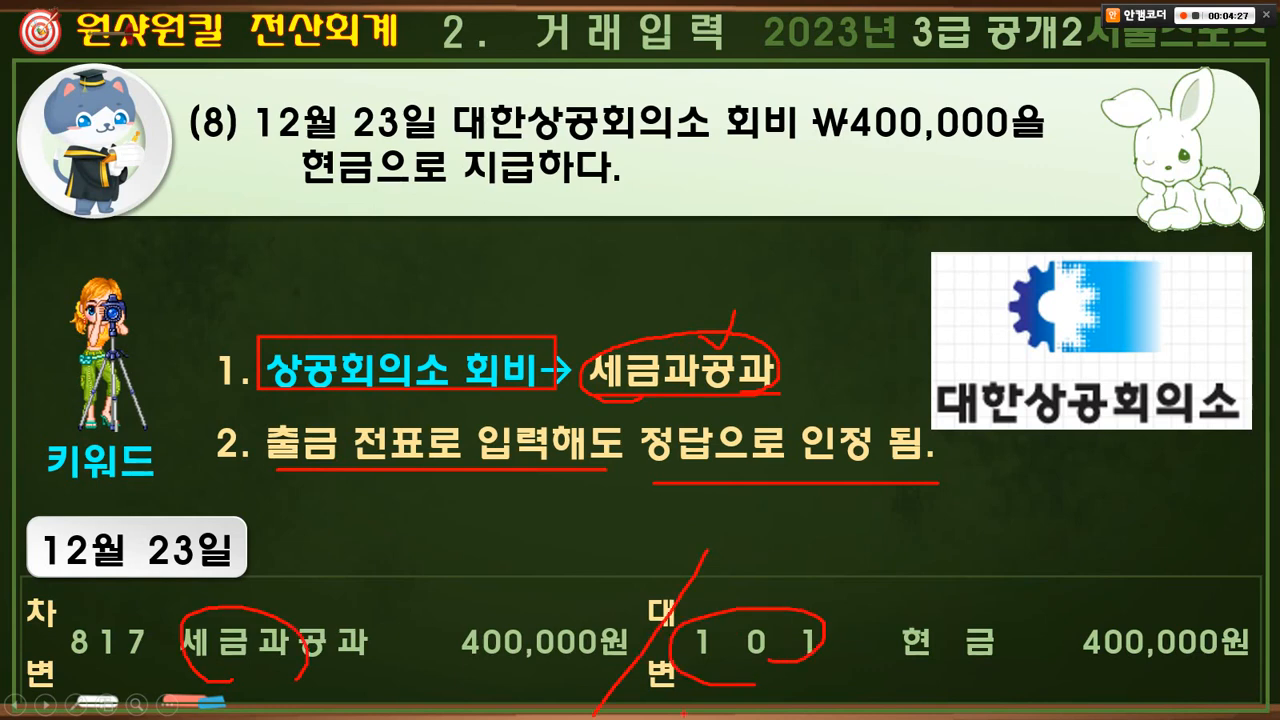
{"action": "left_click_drag", "start_coordinate": [968, 696], "coordinate": [966, 556]}
{"action": "left_click_drag", "start_coordinate": [958, 672], "coordinate": [975, 672]}
{"action": "key", "text": "e"}
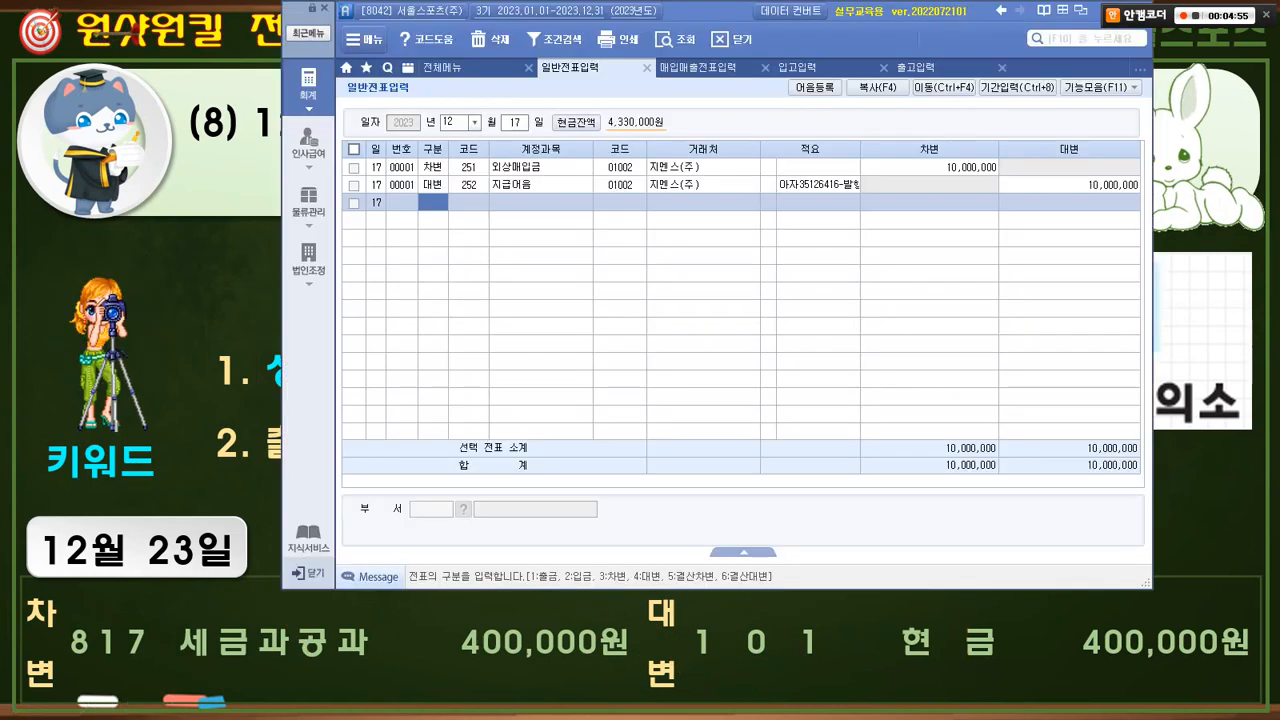
- Set the general voucher entry (일반전표입력) date to December 23
{"action": "key", "text": "Escape"}
{"action": "type", "text": "23"}
{"action": "key", "text": "Return"}
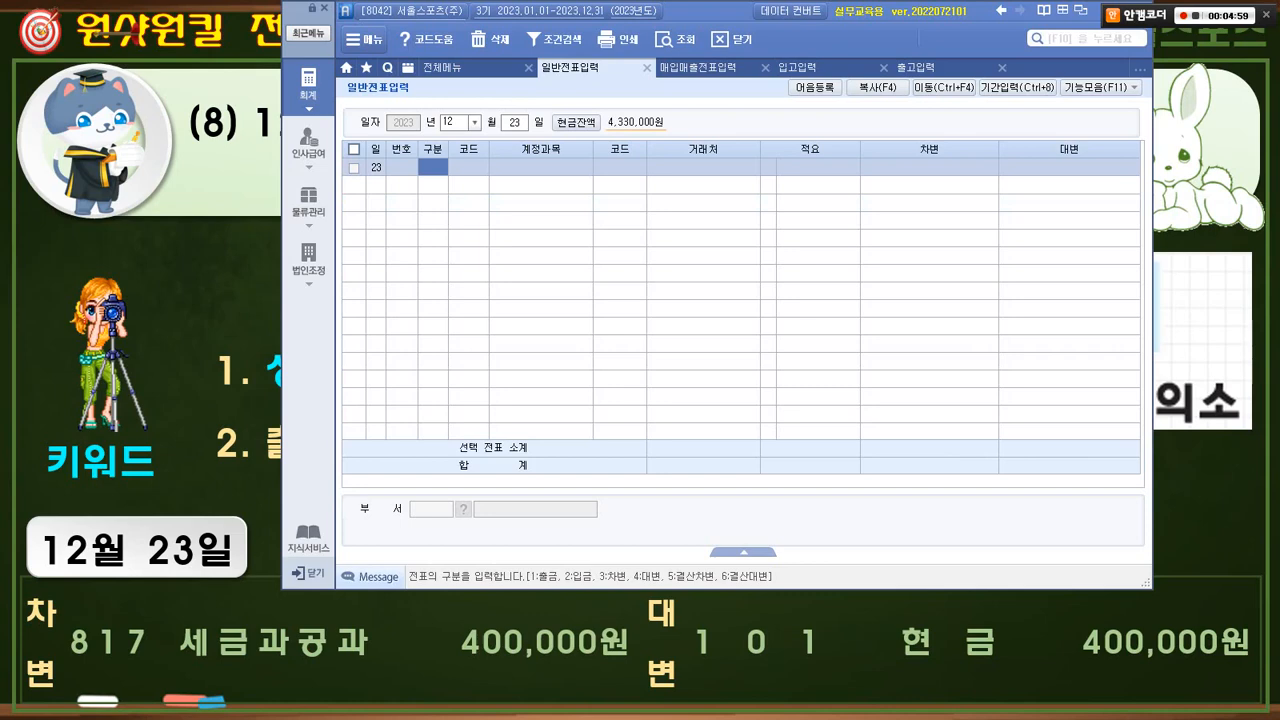
{"action": "mouse_move", "coordinate": [425, 153]}
{"action": "left_mouse_down"}
{"action": "mouse_move", "coordinate": [449, 161]}
{"action": "mouse_move", "coordinate": [437, 177]}
{"action": "left_mouse_up"}
{"action": "left_click_drag", "start_coordinate": [469, 170], "coordinate": [535, 170]}
{"action": "mouse_move", "coordinate": [445, 184]}
{"action": "left_mouse_down"}
{"action": "mouse_move", "coordinate": [455, 211]}
{"action": "mouse_move", "coordinate": [444, 222]}
{"action": "left_mouse_up"}
{"action": "left_click_drag", "start_coordinate": [463, 211], "coordinate": [537, 211]}
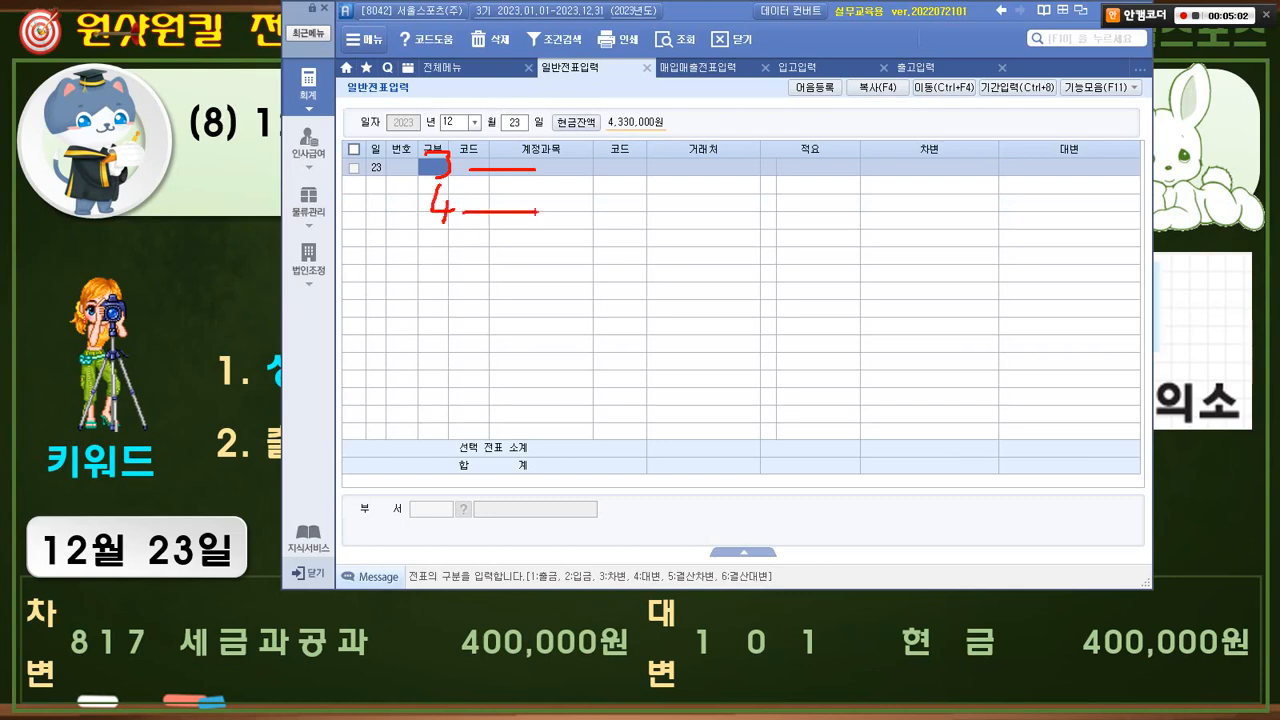
{"action": "left_click_drag", "start_coordinate": [712, 598], "coordinate": [614, 704]}
{"action": "left_click_drag", "start_coordinate": [830, 591], "coordinate": [890, 571]}
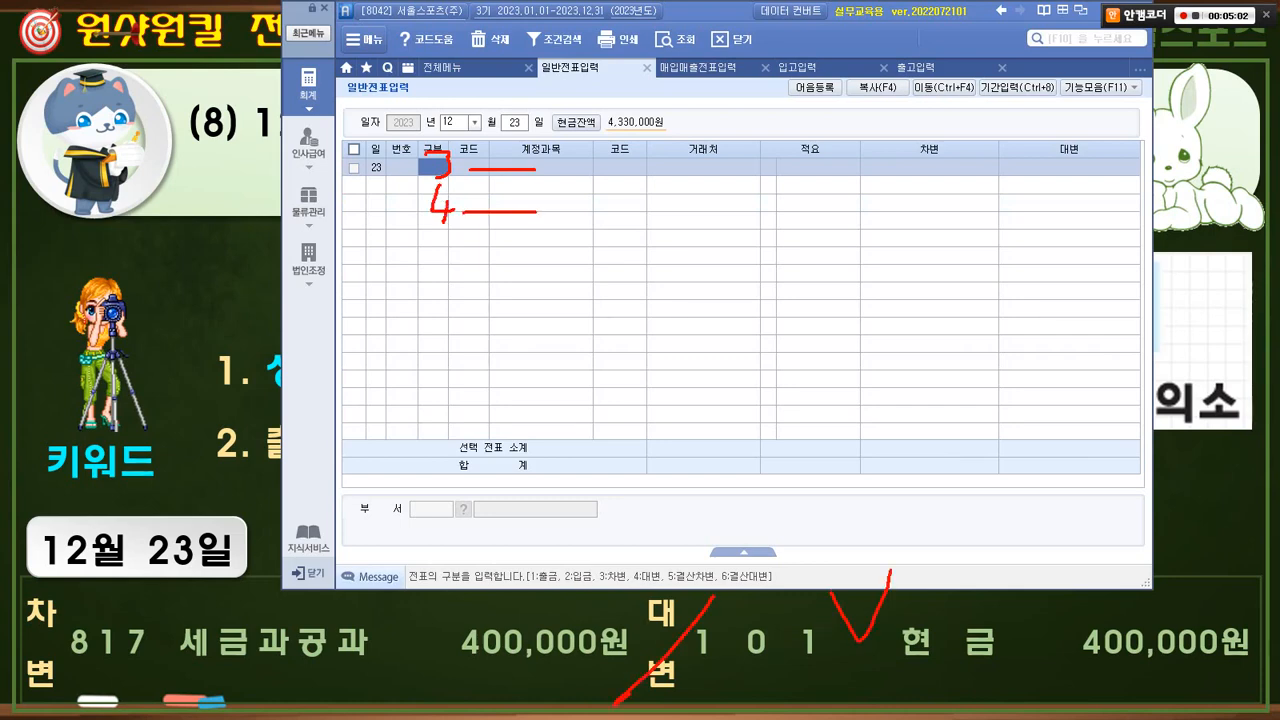
{"action": "type", "text": "e"}
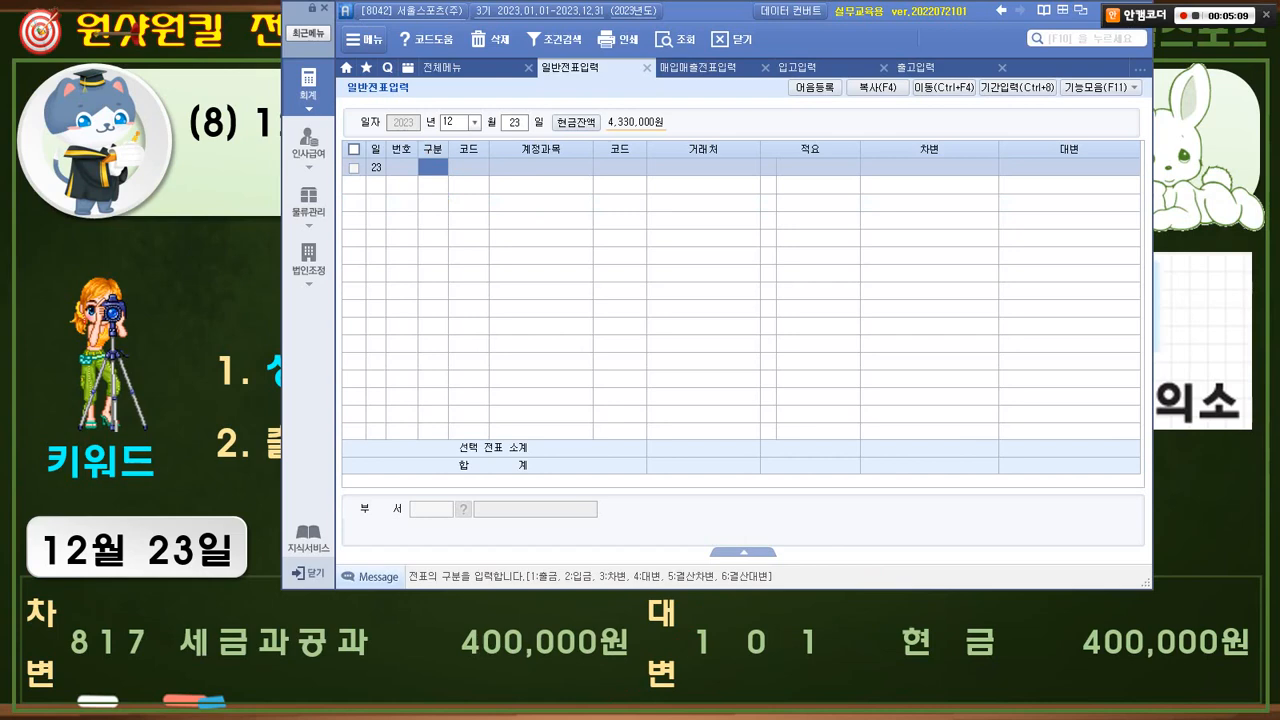
- Start a cash payment (출금) voucher line, look up accounts containing 세금, and assign 817 세금과공과
{"action": "type", "text": "1"}
{"action": "key", "text": "Return"}
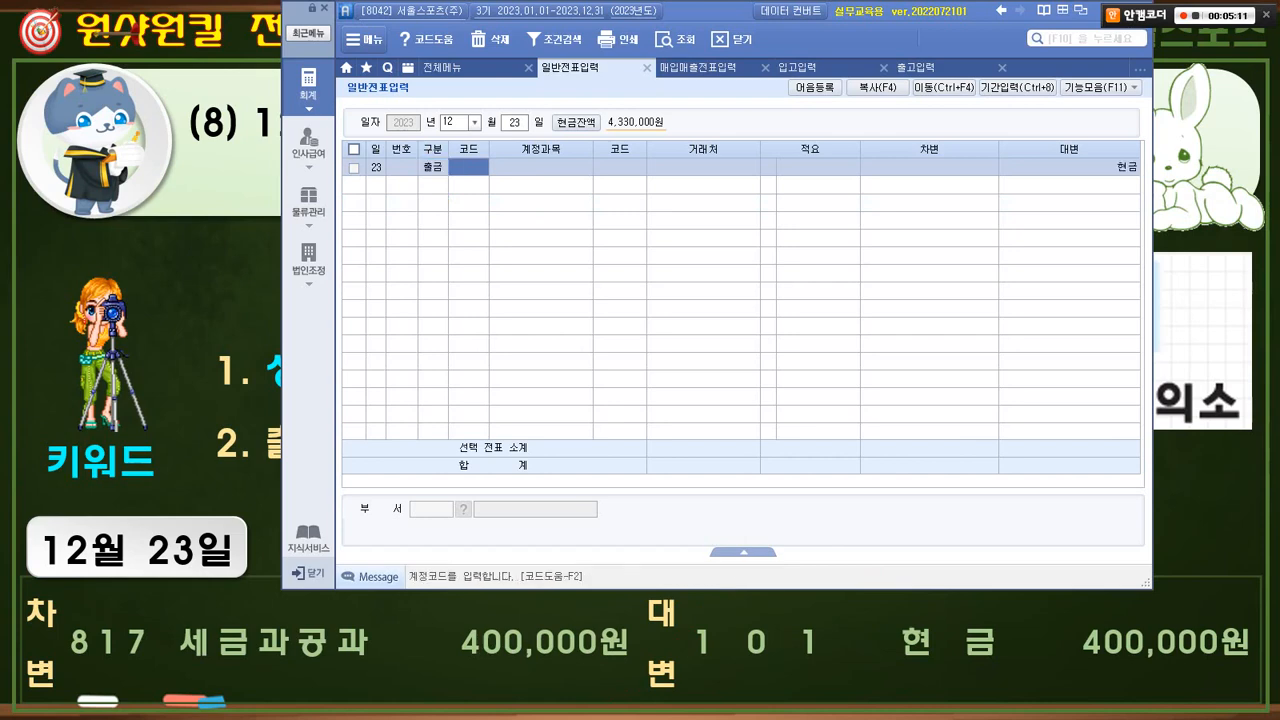
{"action": "type", "text": "세금"}
{"action": "key", "text": "Return"}
{"action": "left_click_drag", "start_coordinate": [582, 256], "coordinate": [767, 333]}
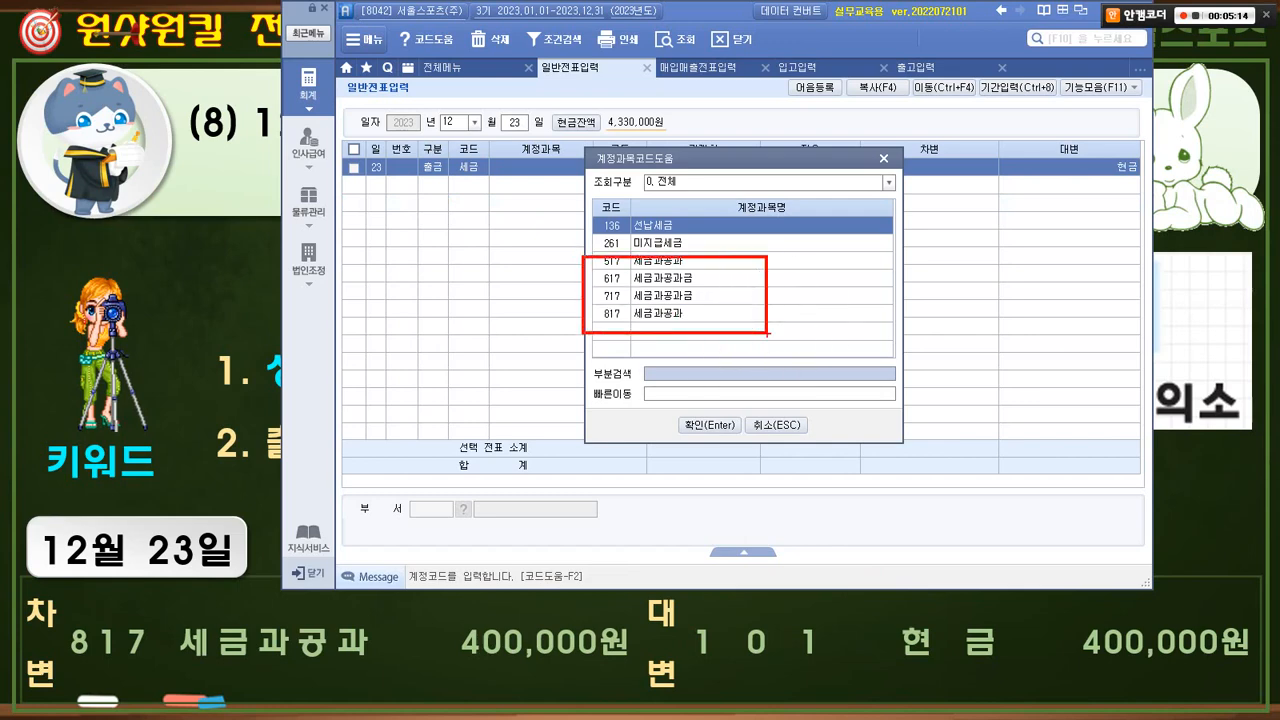
{"action": "mouse_move", "coordinate": [598, 300]}
{"action": "left_mouse_down"}
{"action": "mouse_move", "coordinate": [846, 322]}
{"action": "mouse_move", "coordinate": [814, 300]}
{"action": "mouse_move", "coordinate": [847, 273]}
{"action": "left_mouse_up"}
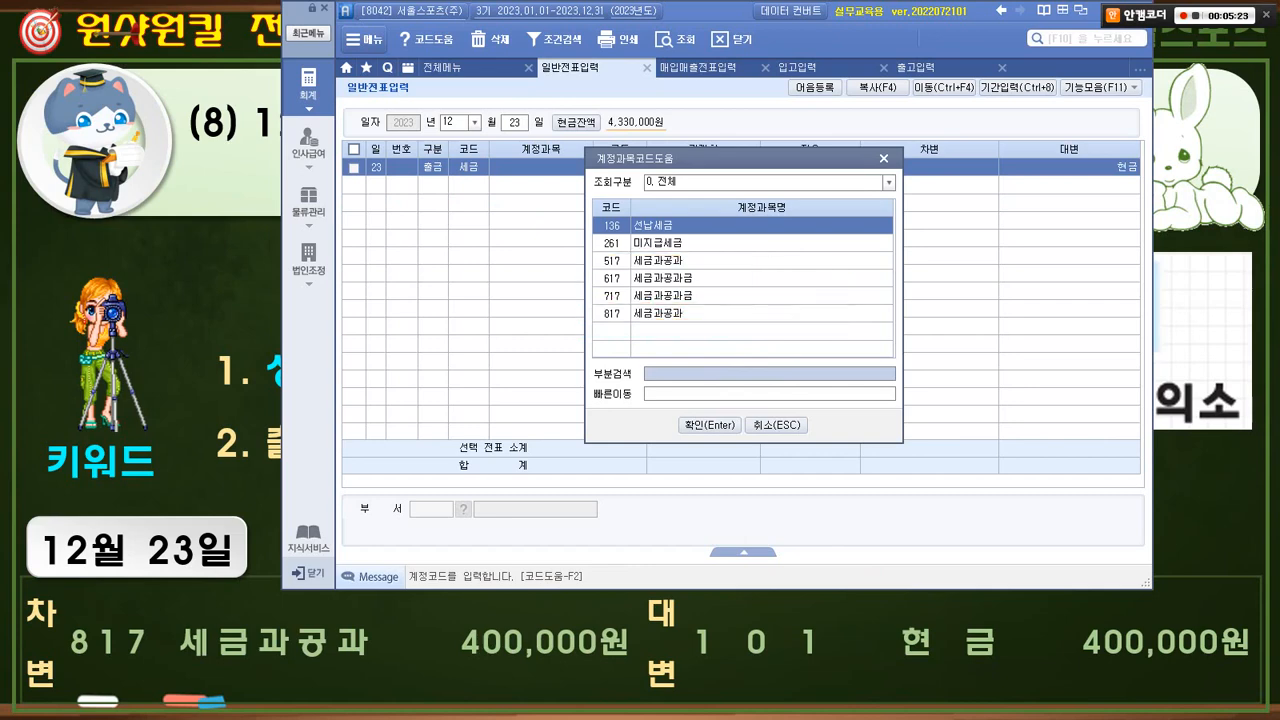
{"action": "left_click", "coordinate": [658, 314]}
{"action": "key", "text": "Return"}
- Leave the counterparty and description blank, enter a debit amount of 400,000, and complete the voucher line
{"action": "key", "text": "Return"}
{"action": "key", "text": "Return"}
{"action": "key", "text": "Return"}
{"action": "key", "text": "Return"}
{"action": "type", "text": "4000000"}
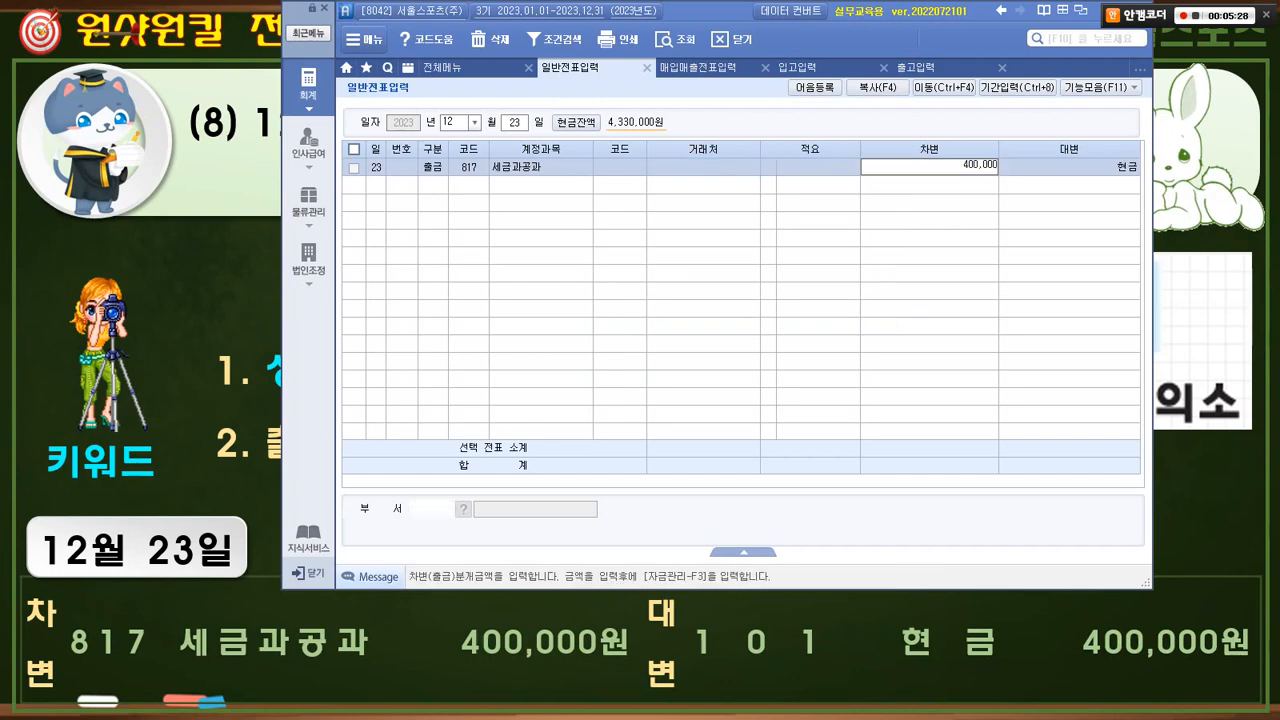
{"action": "key", "text": "Return"}
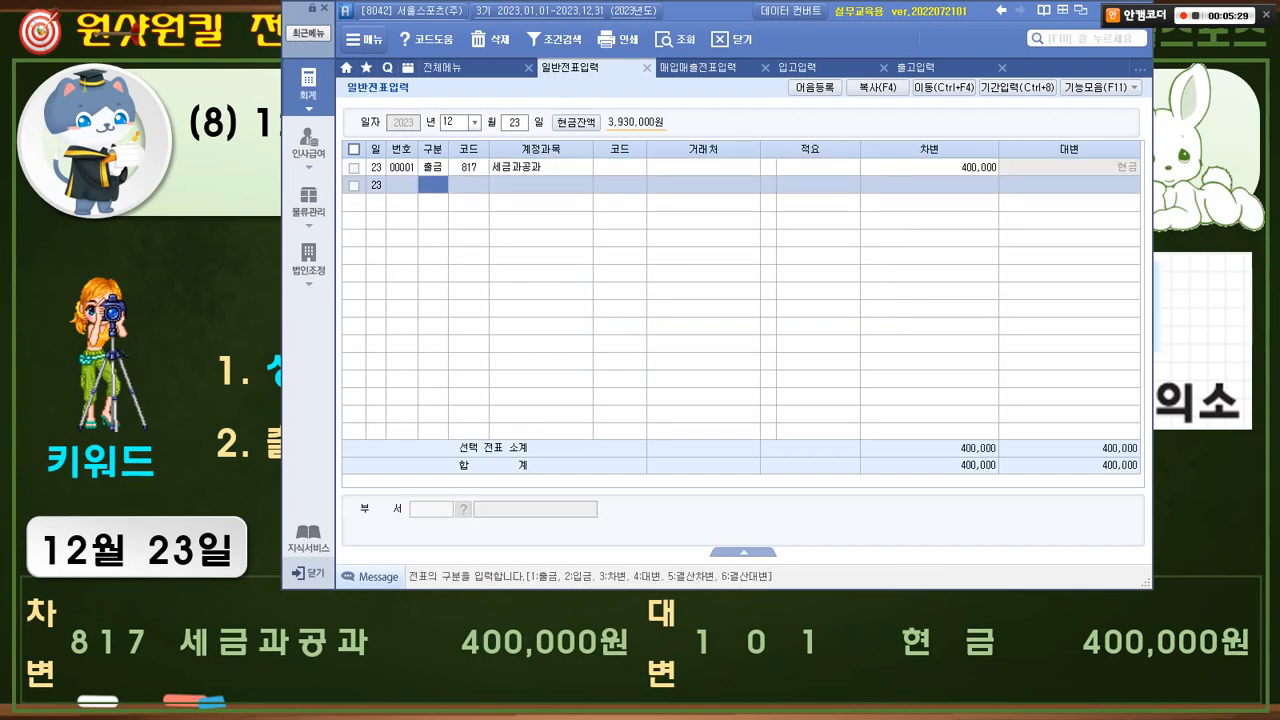
- Review the debit and credit sides of the 출금 voucher line and the slide's note on accepting cash payment vouchers
{"action": "key", "text": "Up"}
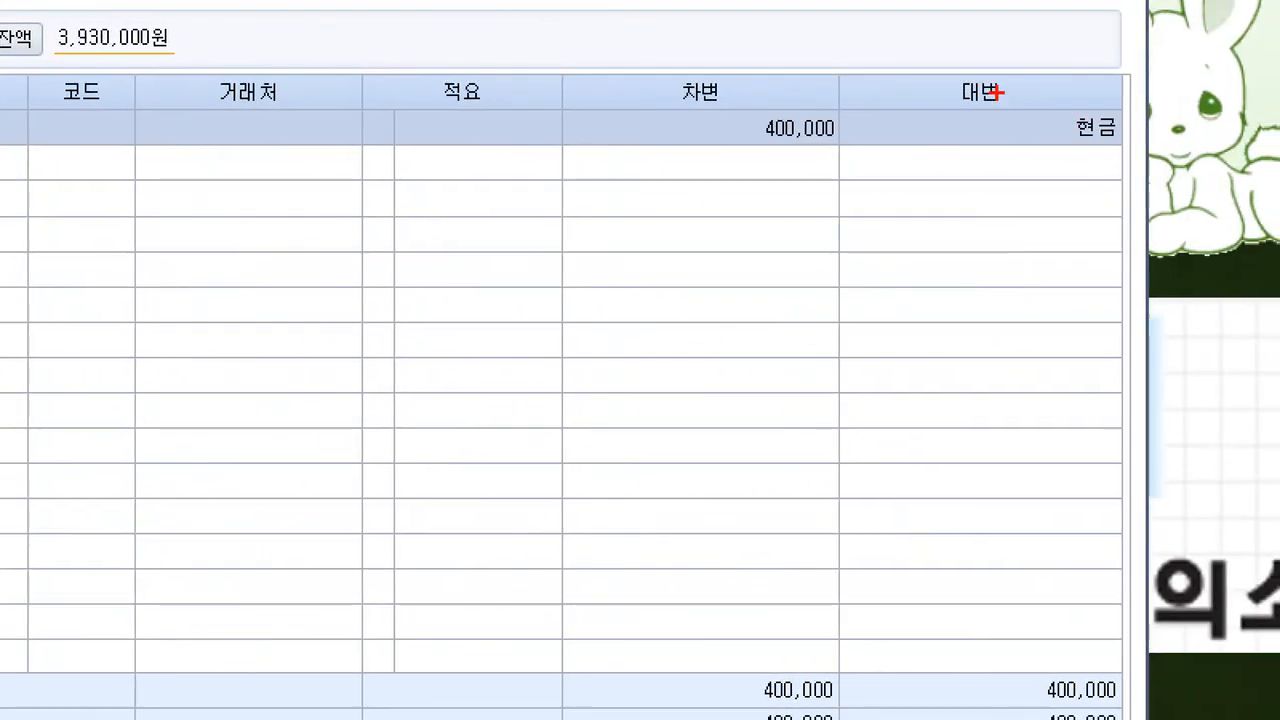
{"action": "mouse_move", "coordinate": [945, 70]}
{"action": "left_mouse_down"}
{"action": "mouse_move", "coordinate": [855, 187]}
{"action": "mouse_move", "coordinate": [800, 70]}
{"action": "mouse_move", "coordinate": [842, 182]}
{"action": "left_mouse_up"}
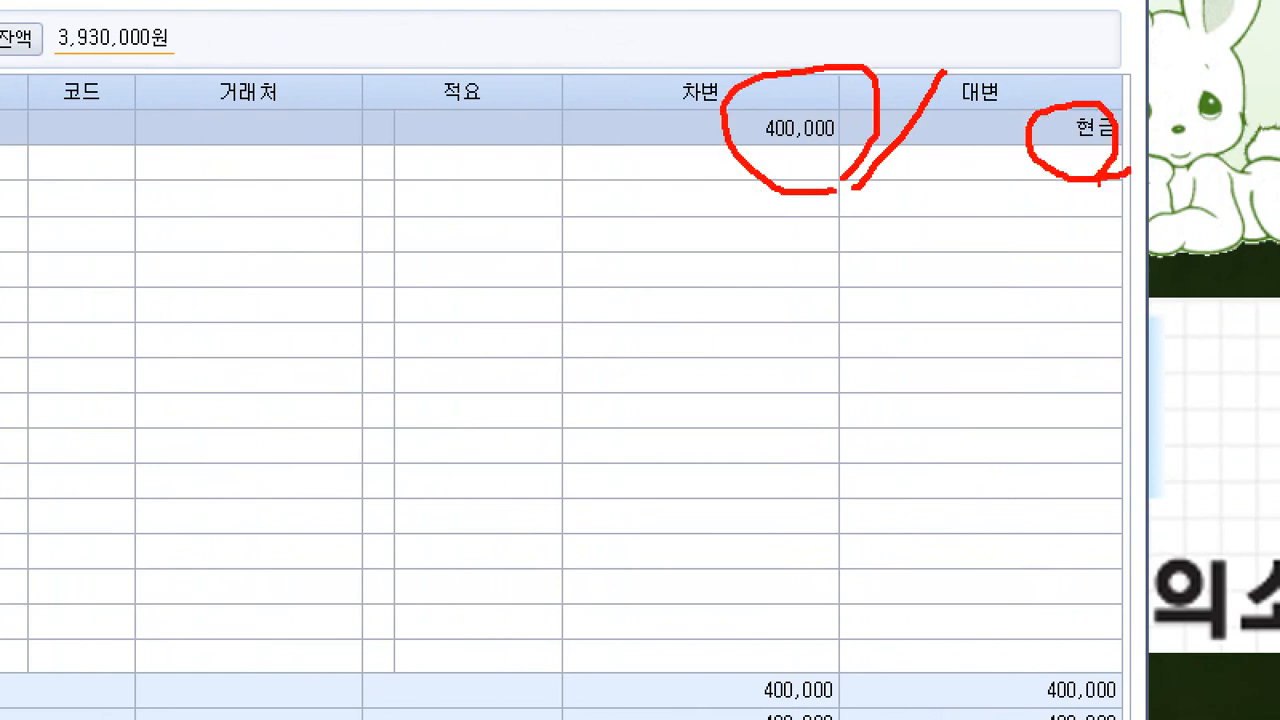
{"action": "key", "text": "Escape"}
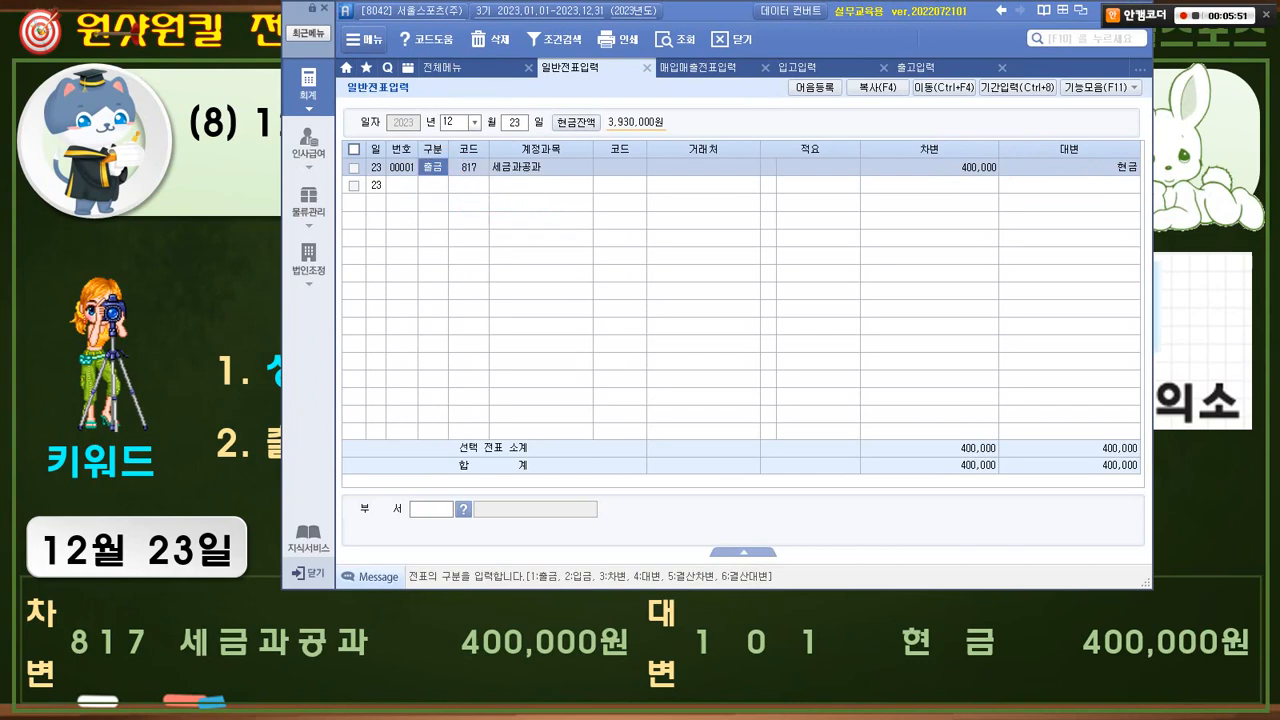
{"action": "key", "text": "alt+Tab"}
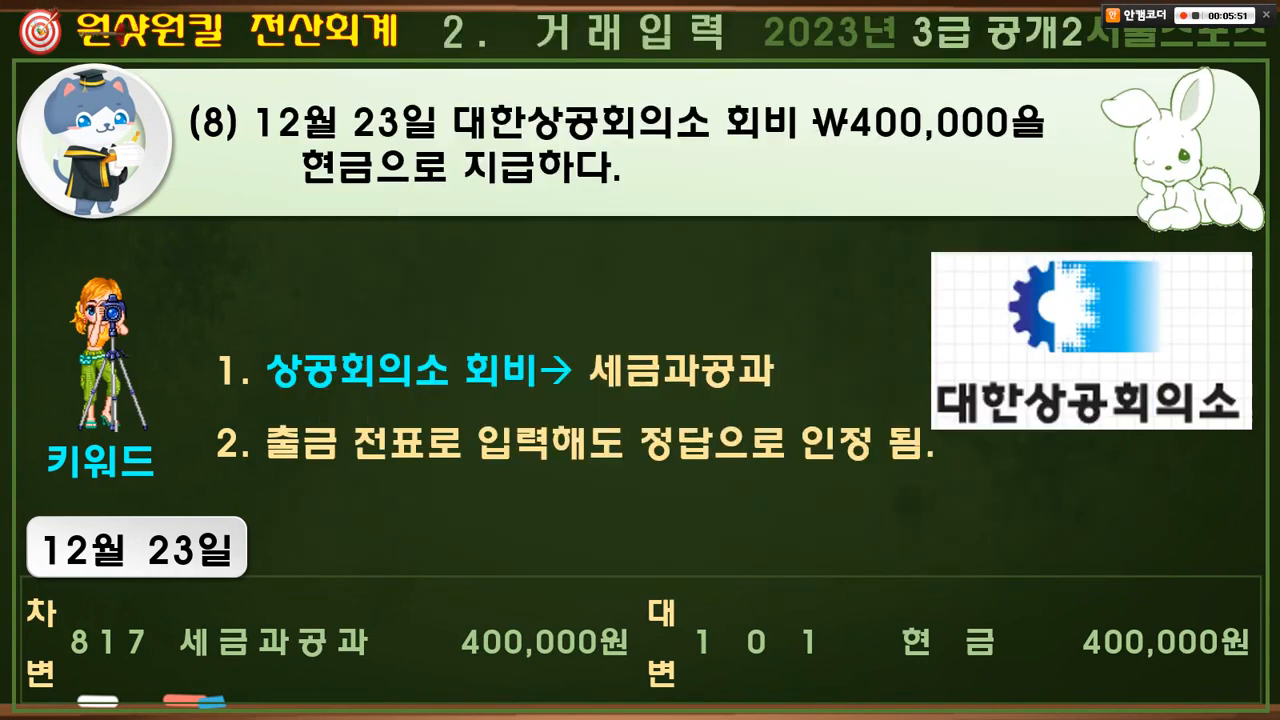
{"action": "left_click_drag", "start_coordinate": [208, 410], "coordinate": [1040, 502]}
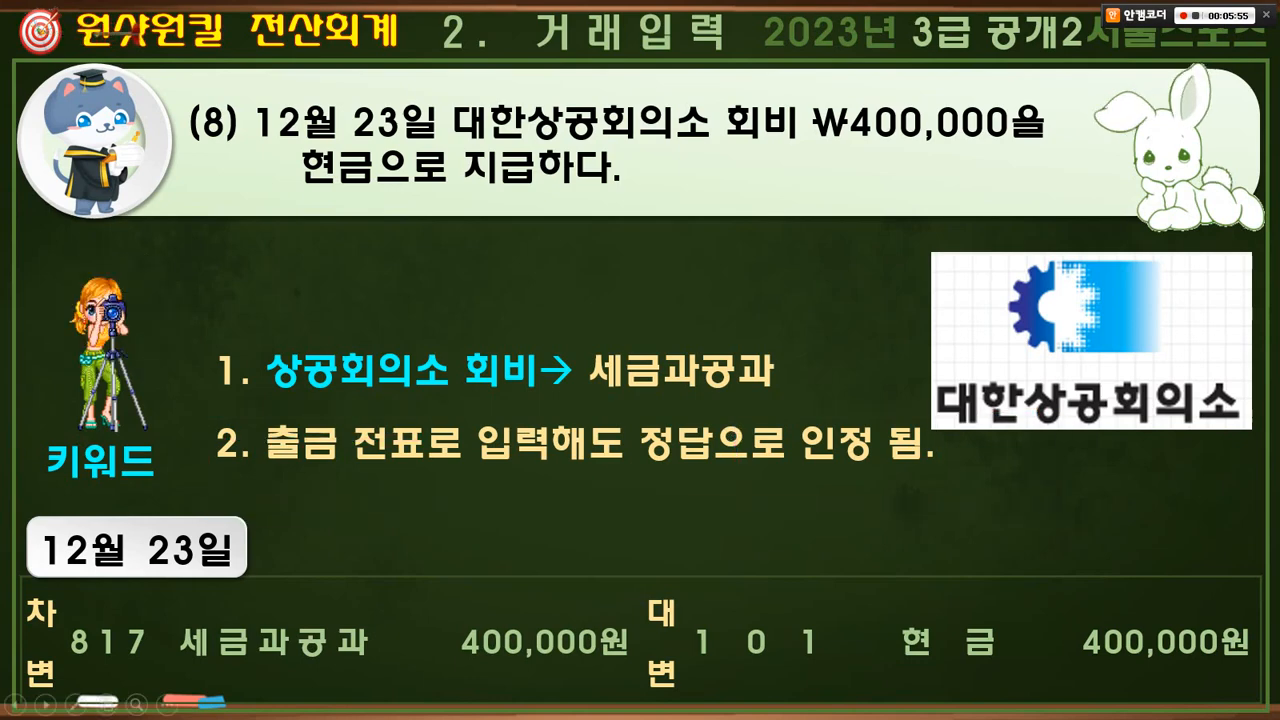
{"action": "key", "text": "Right"}
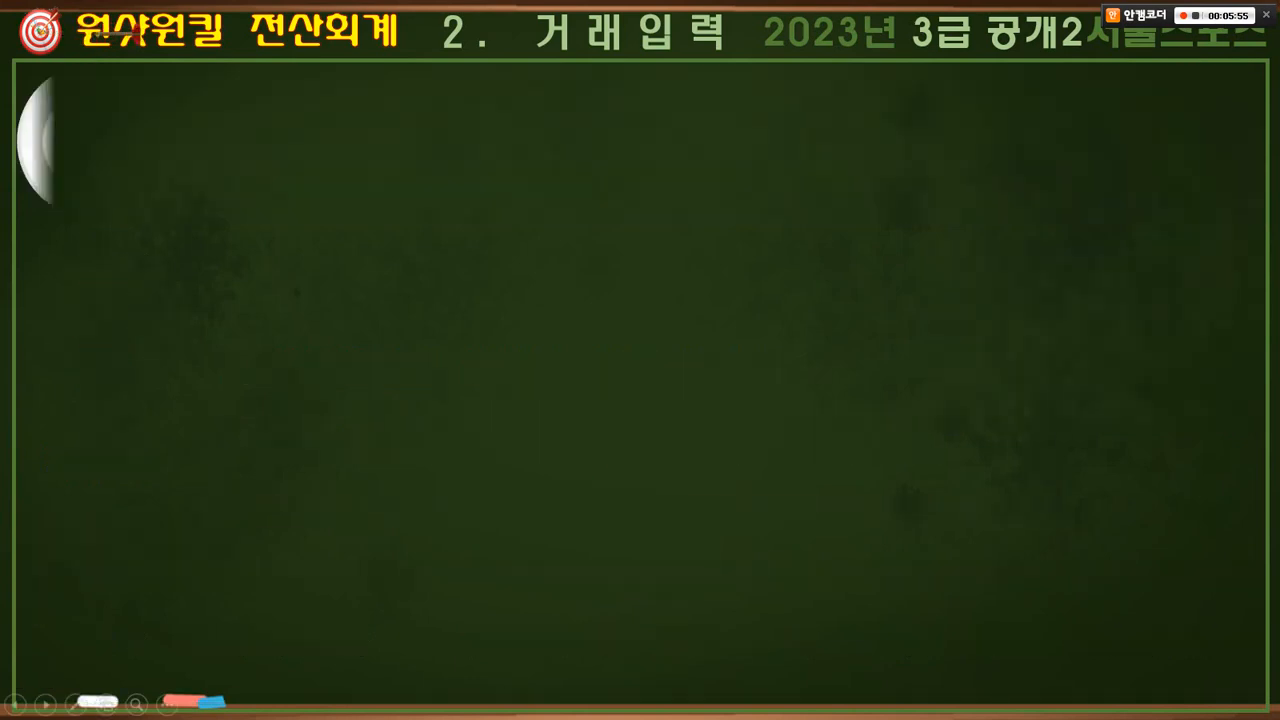
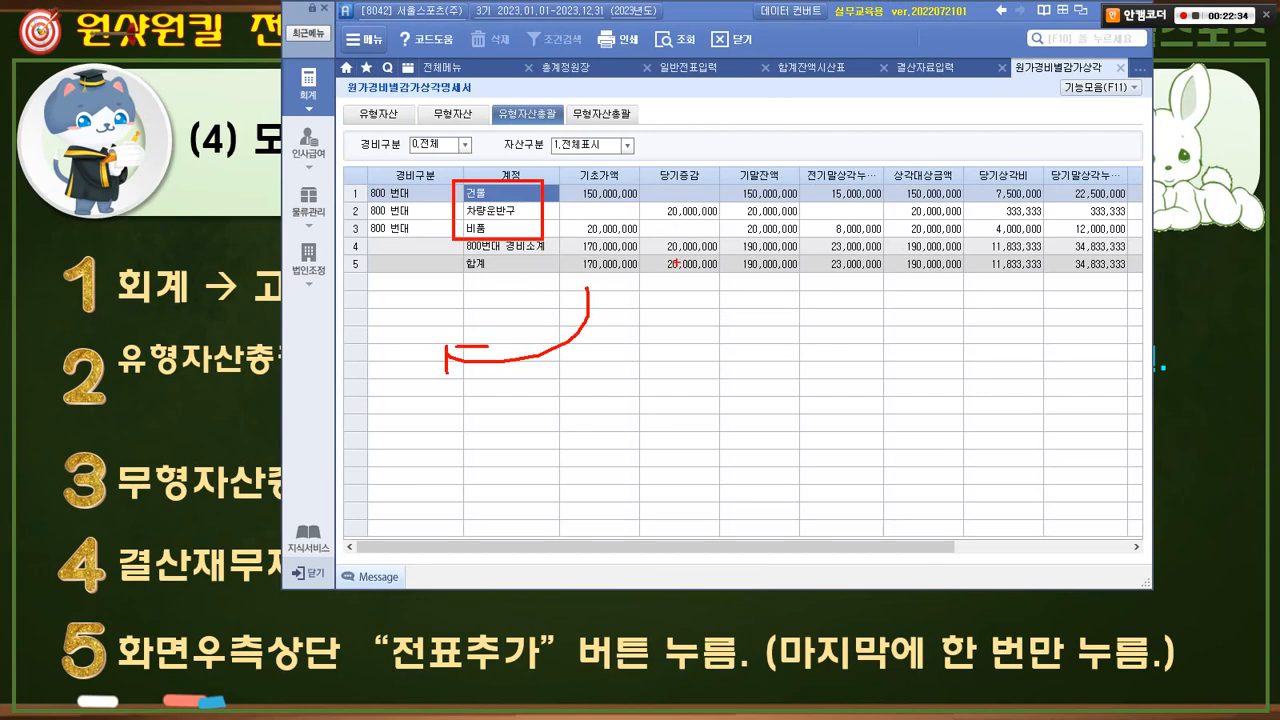
- Query the intangible asset summary (무형자산총괄) of the depreciation statement with 0.전체 and 1.전체표시
{"action": "key", "text": "Escape"}
{"action": "left_click", "coordinate": [602, 114]}
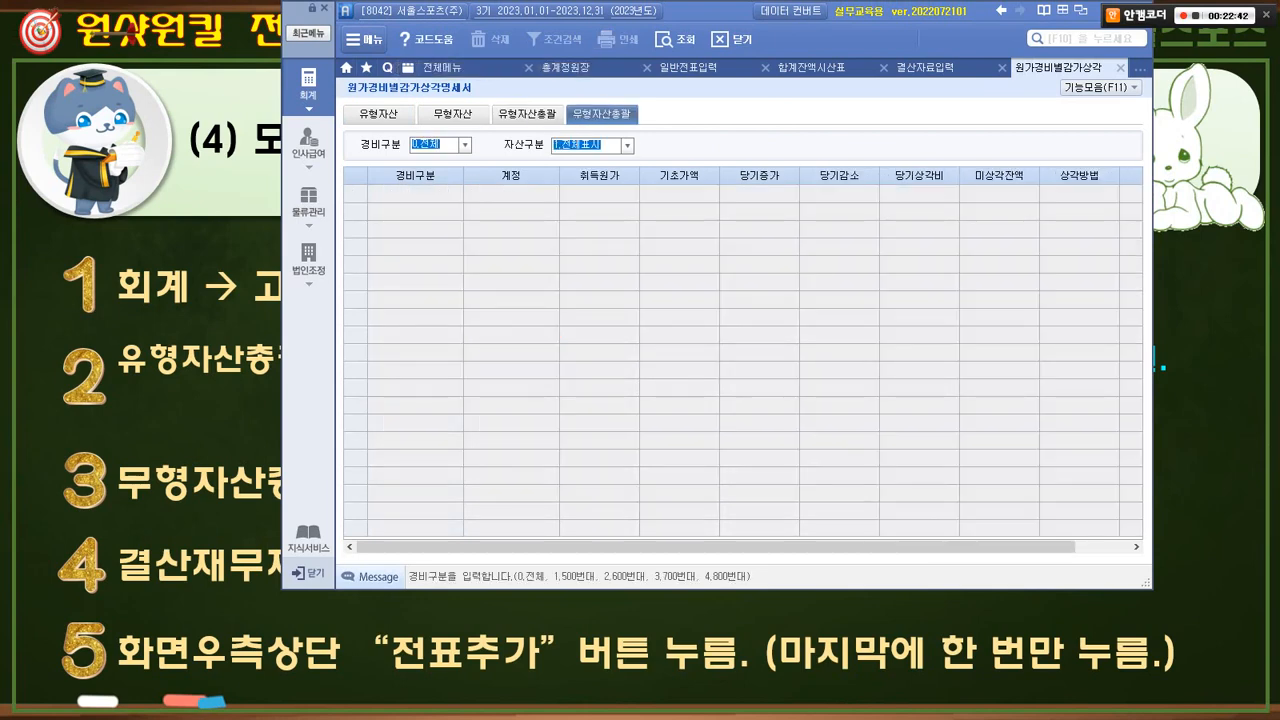
{"action": "key", "text": "Return"}
{"action": "key", "text": "Return"}
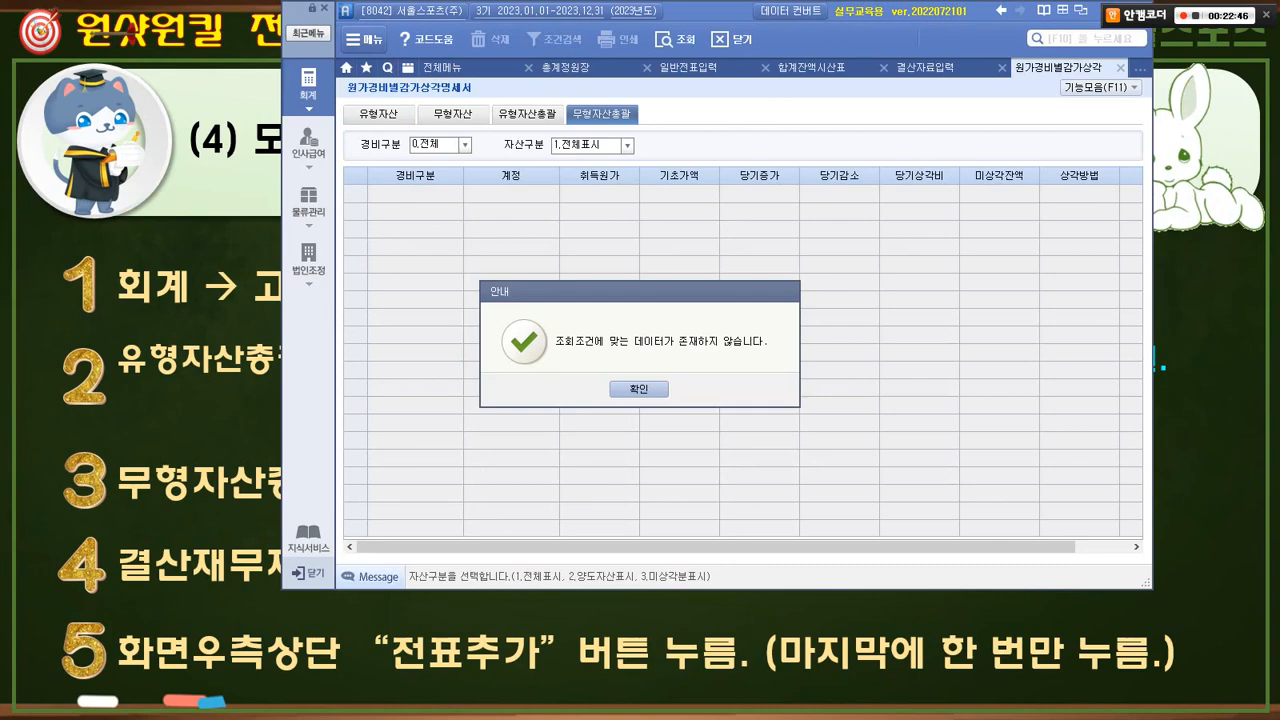
{"action": "key", "text": "Return"}
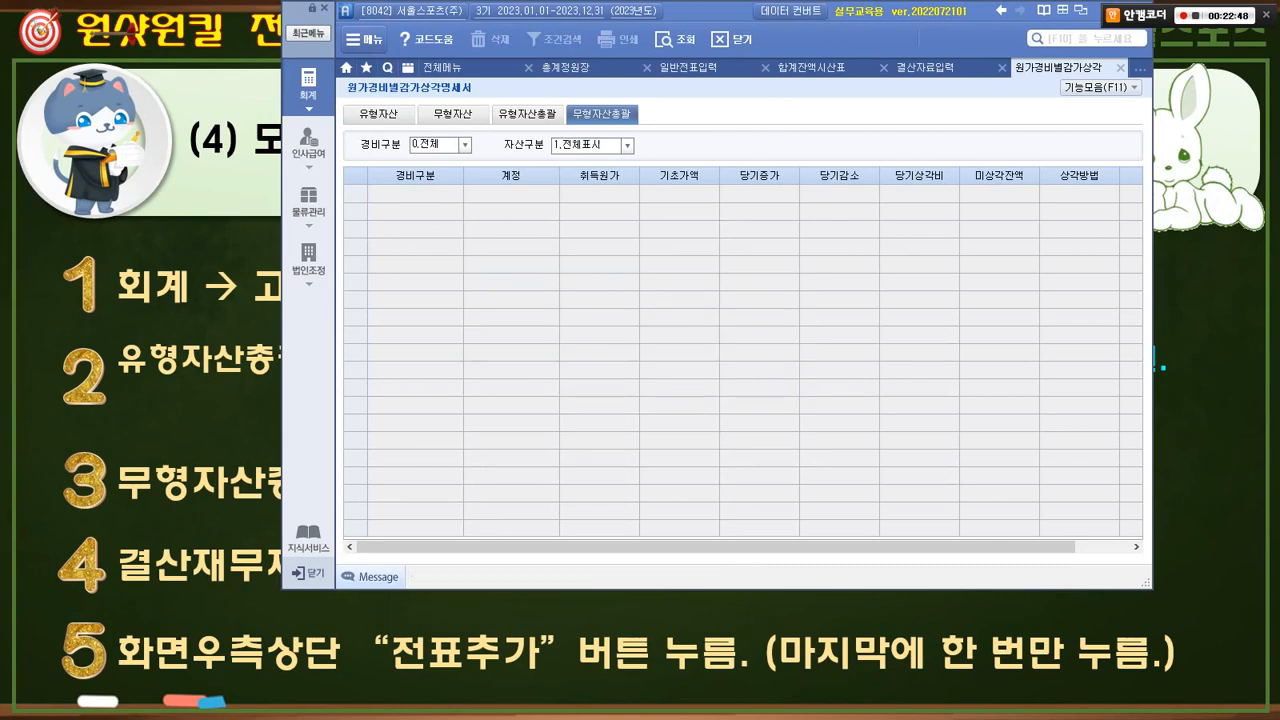
{"action": "mouse_move", "coordinate": [589, 97]}
{"action": "left_mouse_down"}
{"action": "mouse_move", "coordinate": [612, 122]}
{"action": "mouse_move", "coordinate": [623, 87]}
{"action": "left_mouse_up"}
{"action": "left_click_drag", "start_coordinate": [668, 165], "coordinate": [622, 152]}
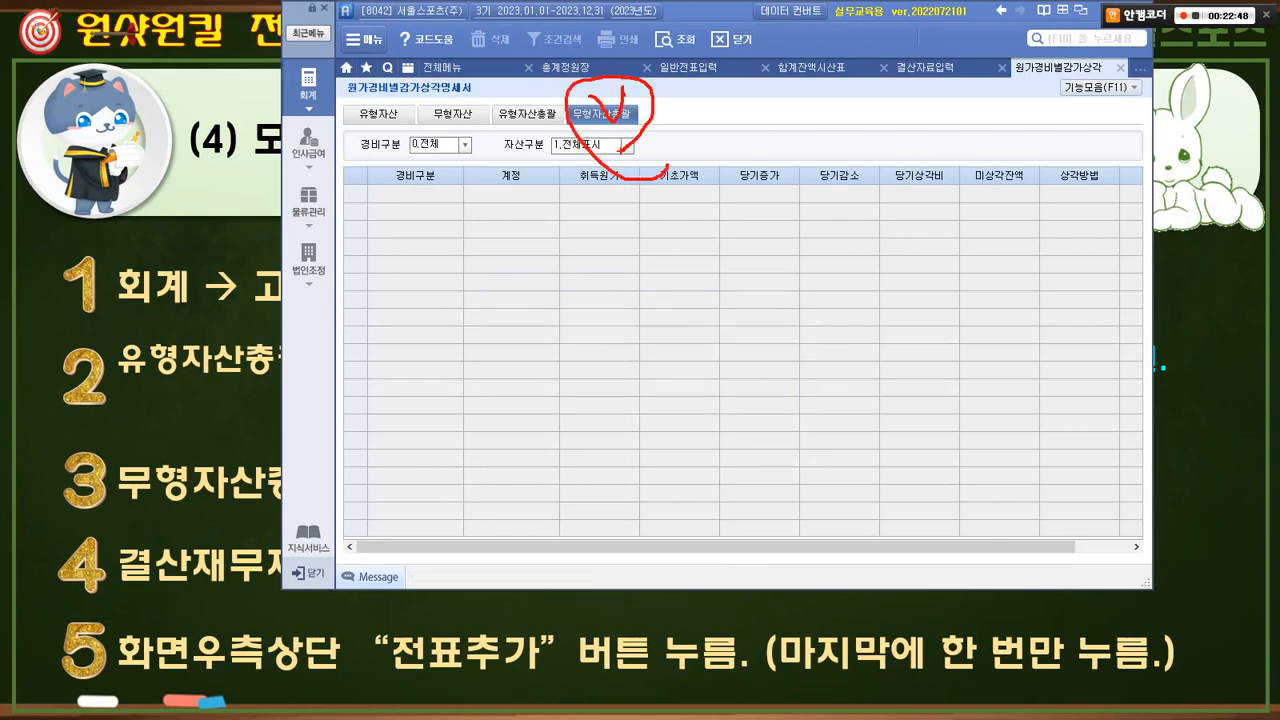
{"action": "mouse_move", "coordinate": [512, 108]}
{"action": "left_mouse_down"}
{"action": "mouse_move", "coordinate": [544, 140]}
{"action": "mouse_move", "coordinate": [598, 148]}
{"action": "left_mouse_up"}
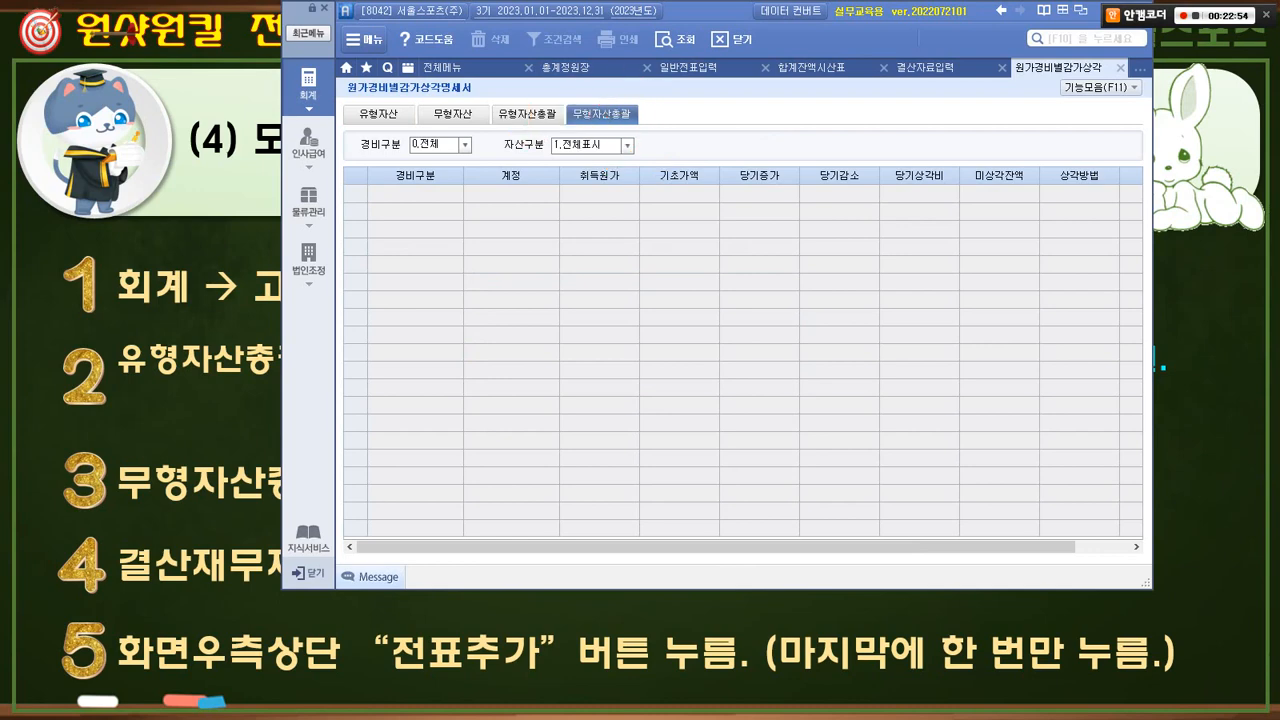
- Return to the tangible asset summary (유형자산총괄) and examine the current depreciation (당기상각비) of 건물, 차량운반구 and 비품
{"action": "left_click", "coordinate": [527, 114]}
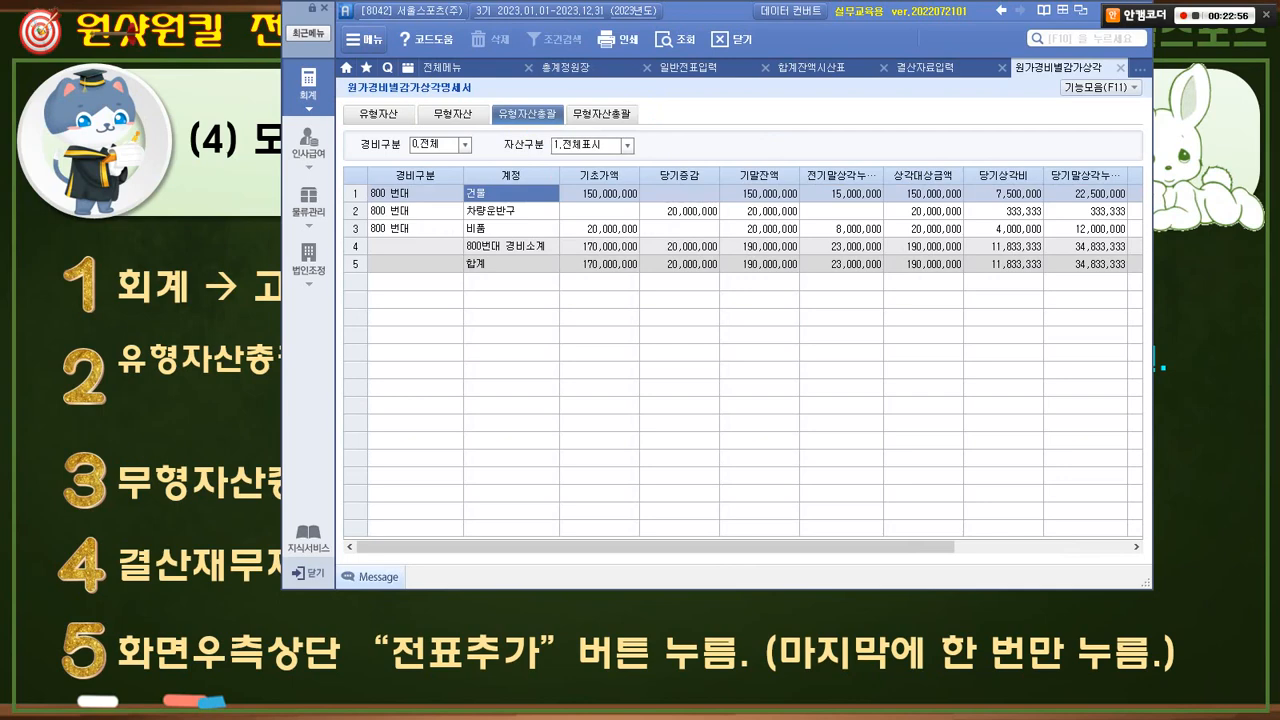
{"action": "mouse_move", "coordinate": [980, 168]}
{"action": "left_mouse_down"}
{"action": "mouse_move", "coordinate": [1060, 242]}
{"action": "mouse_move", "coordinate": [938, 80]}
{"action": "mouse_move", "coordinate": [970, 80]}
{"action": "left_mouse_up"}
{"action": "mouse_move", "coordinate": [530, 212]}
{"action": "left_mouse_down"}
{"action": "mouse_move", "coordinate": [486, 212]}
{"action": "mouse_move", "coordinate": [503, 190]}
{"action": "left_mouse_up"}
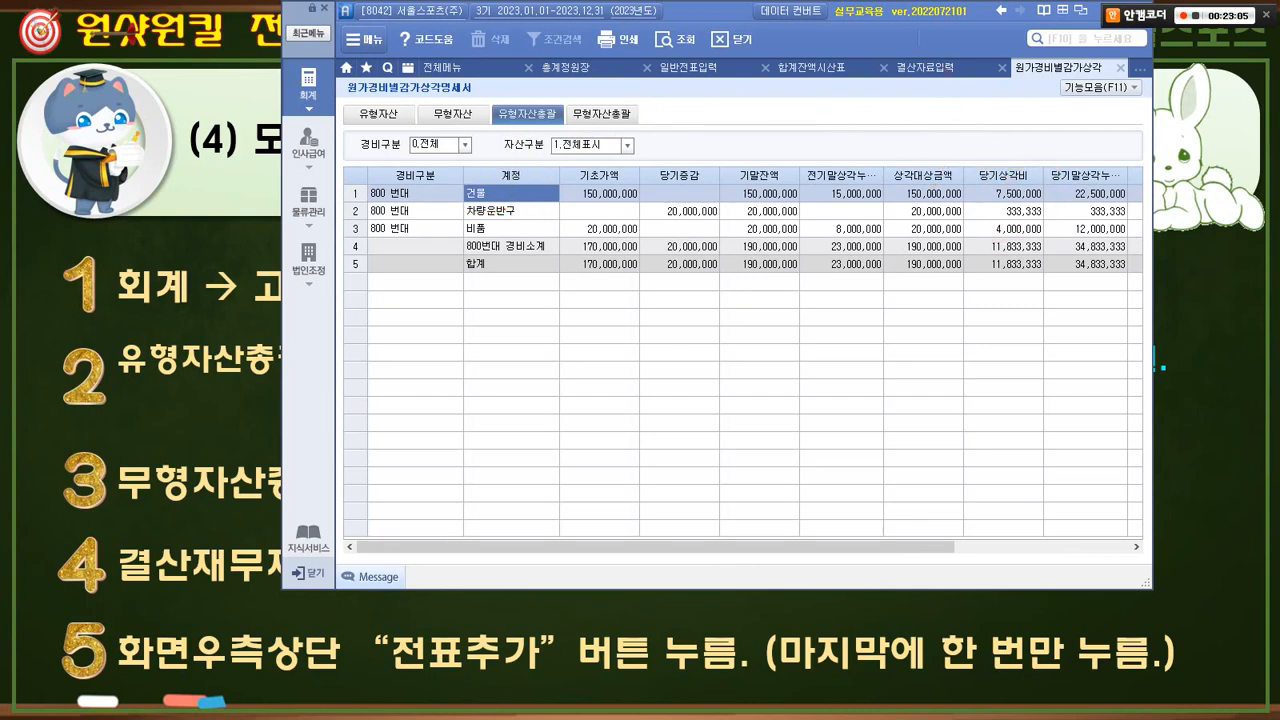
{"action": "left_click", "coordinate": [1004, 194]}
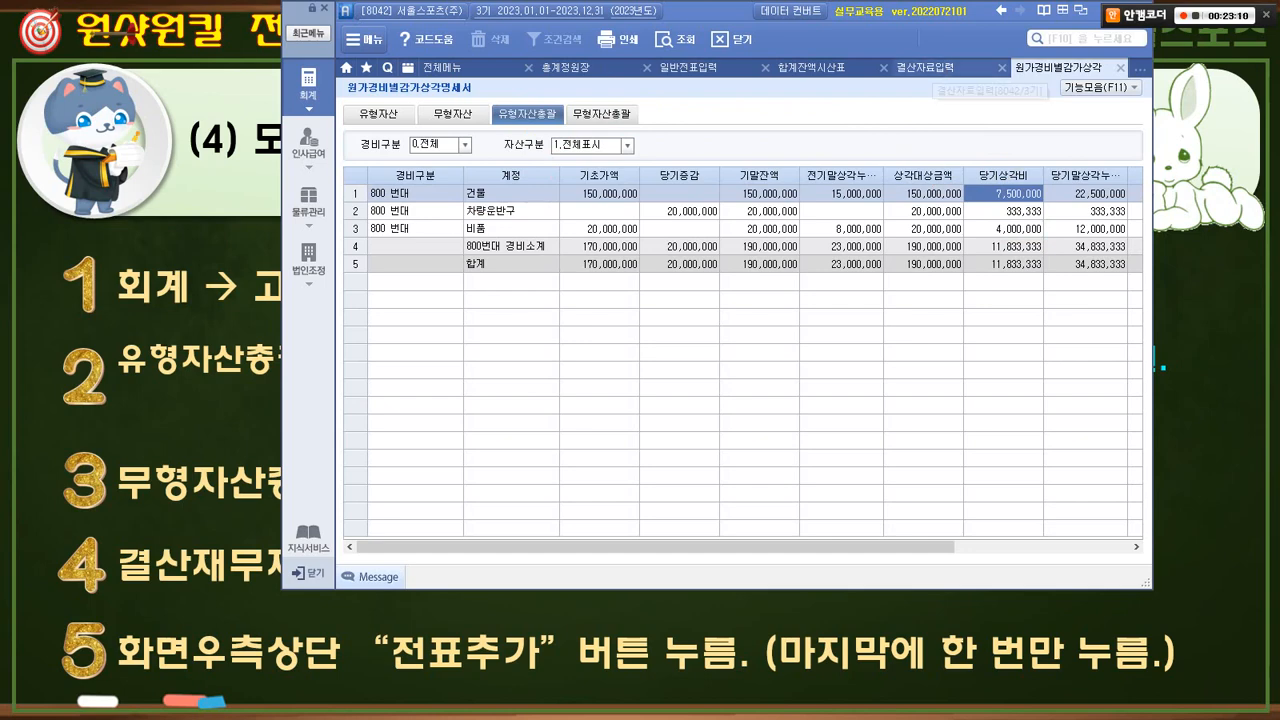
- In 결산자료입력, find the 건물 line under 감가상각비 and enter 7,500,000 as its closing amount
{"action": "left_click", "coordinate": [930, 68]}
{"action": "left_click", "coordinate": [873, 259]}
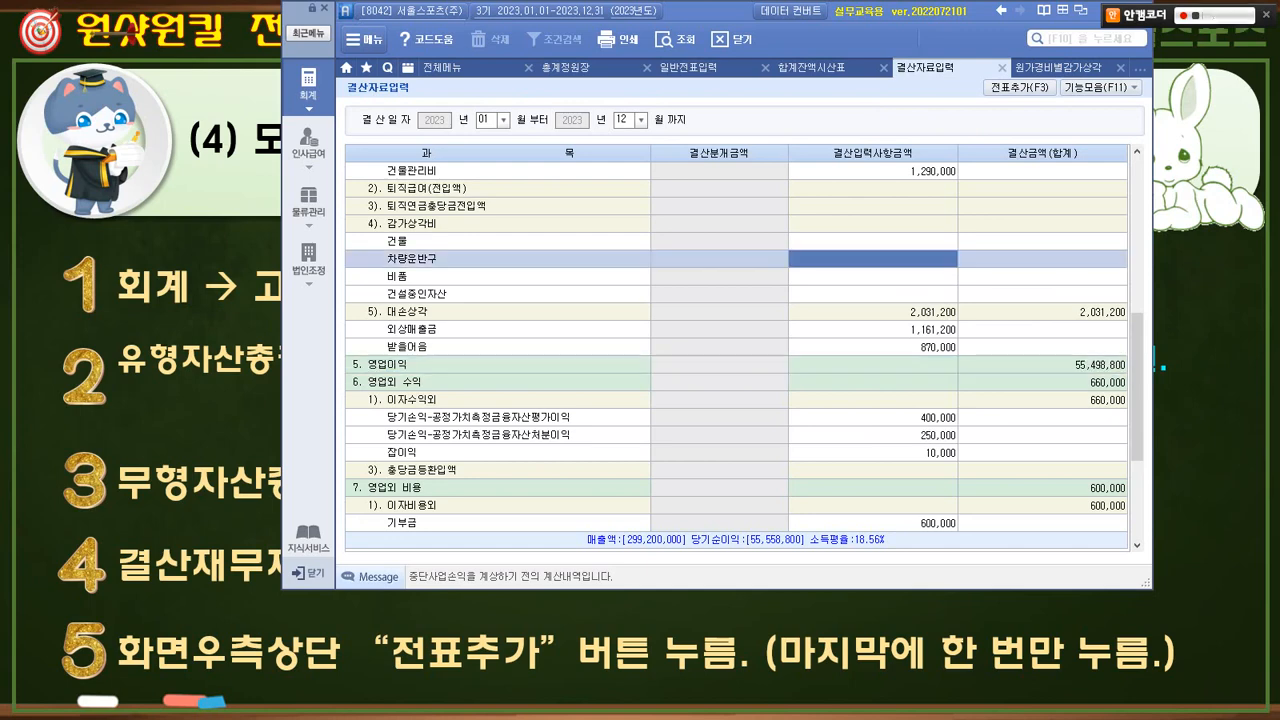
{"action": "key", "text": "ctrl+f"}
{"action": "type", "text": "건물"}
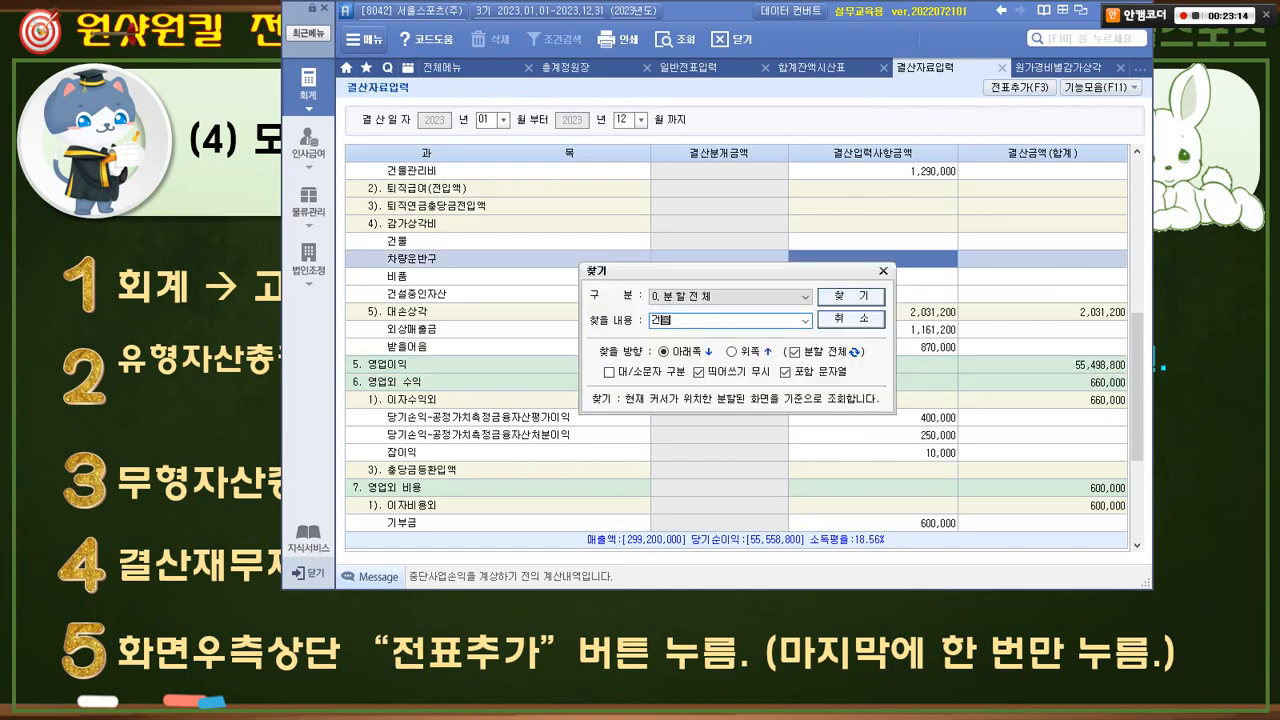
{"action": "key", "text": "Return"}
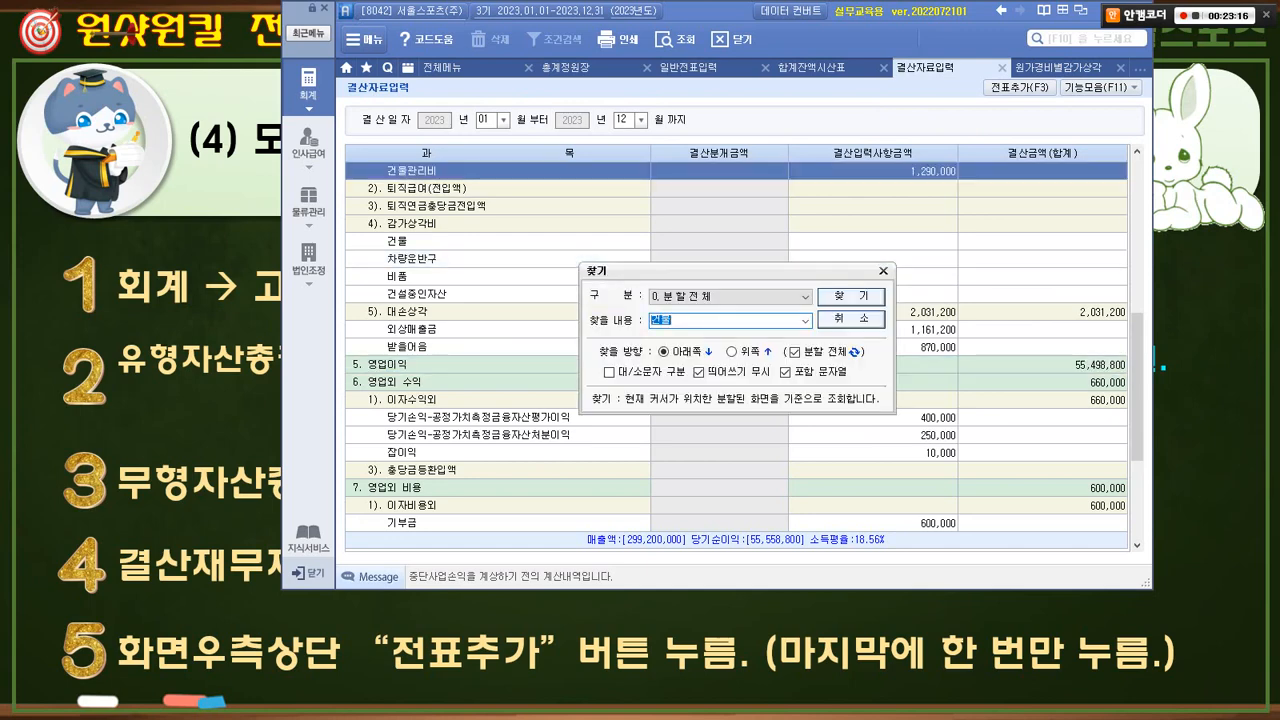
{"action": "key", "text": "Return"}
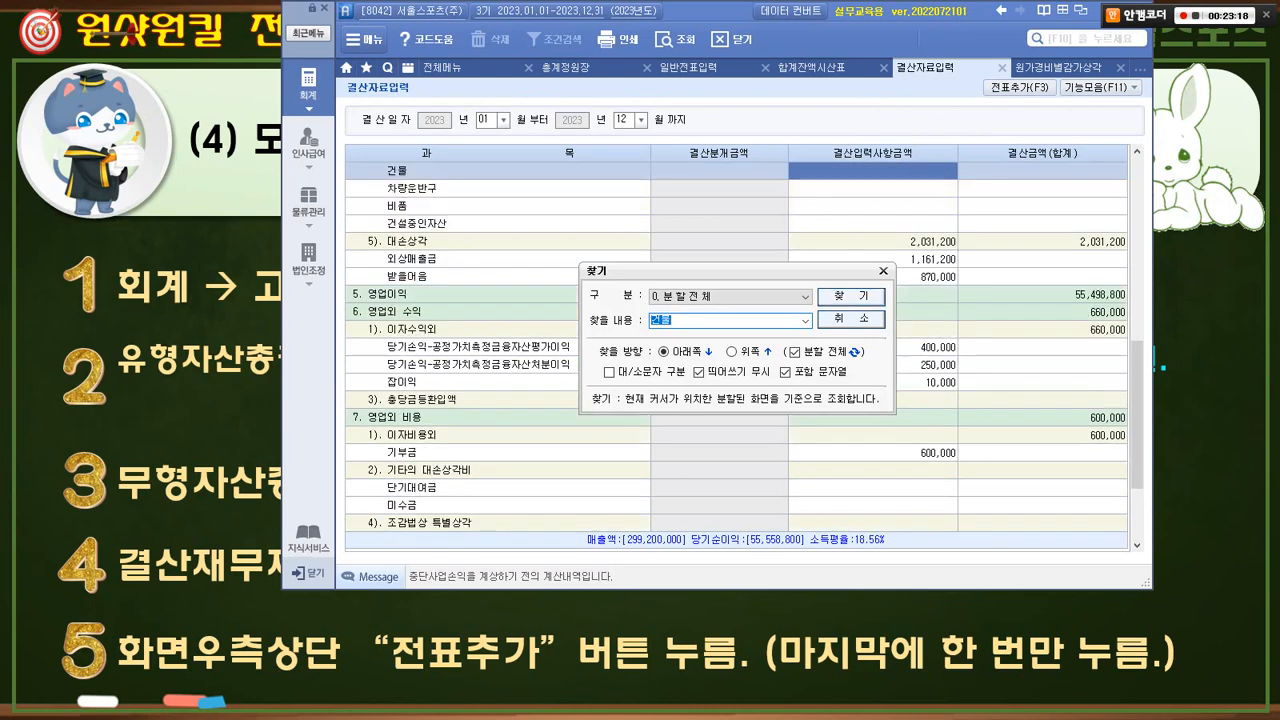
{"action": "key", "text": "Escape"}
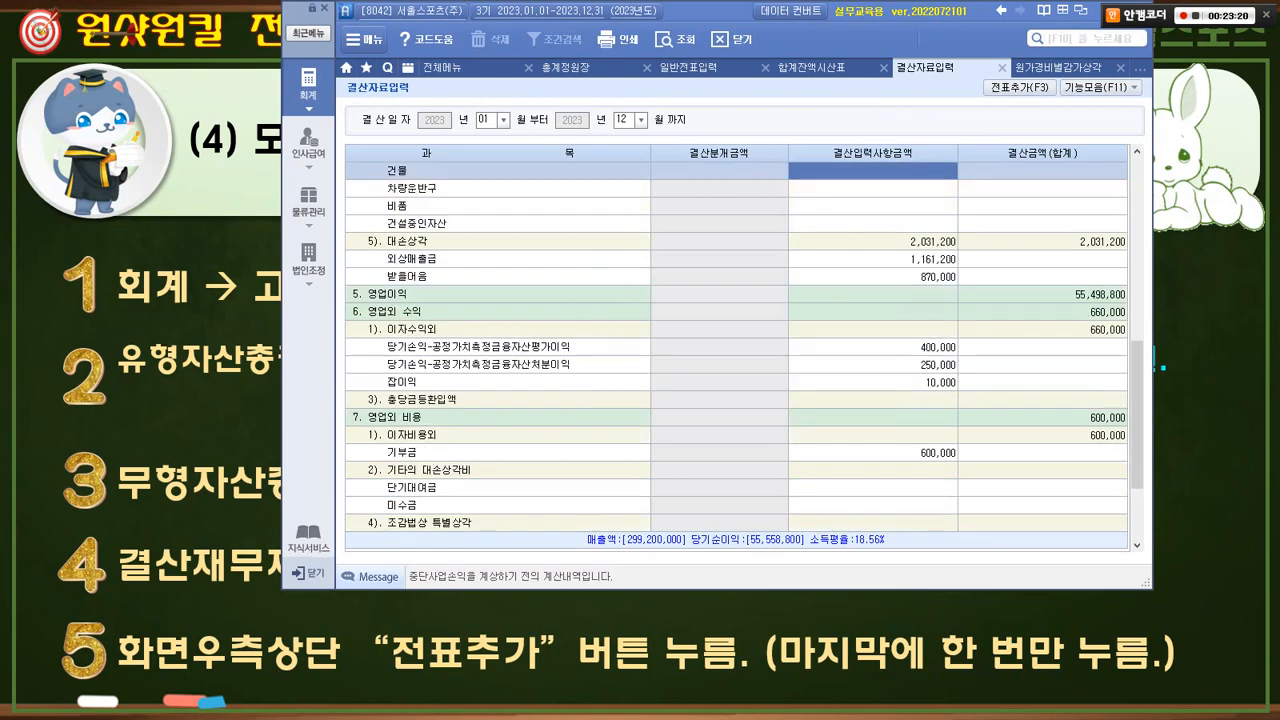
{"action": "scroll", "coordinate": [737, 346], "scroll_direction": "up", "scroll_amount": 3}
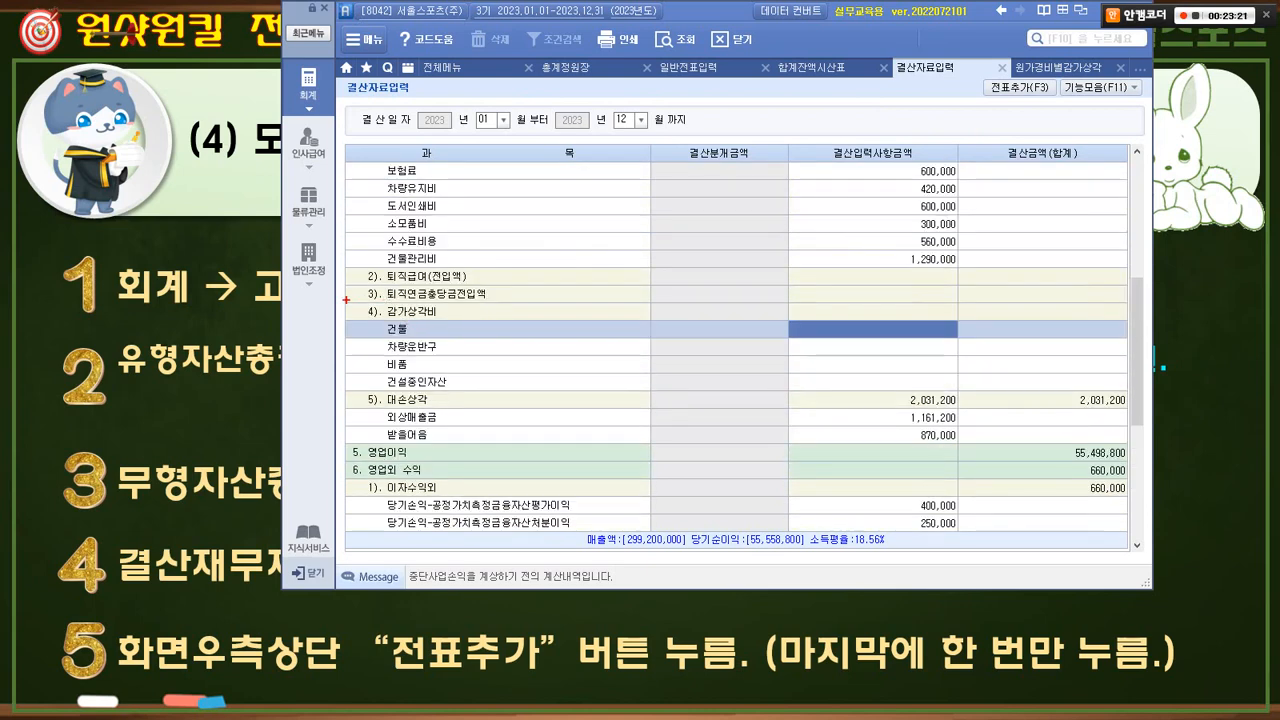
{"action": "left_click_drag", "start_coordinate": [344, 300], "coordinate": [462, 330]}
{"action": "key", "text": "Escape"}
{"action": "type", "text": "7500000"}
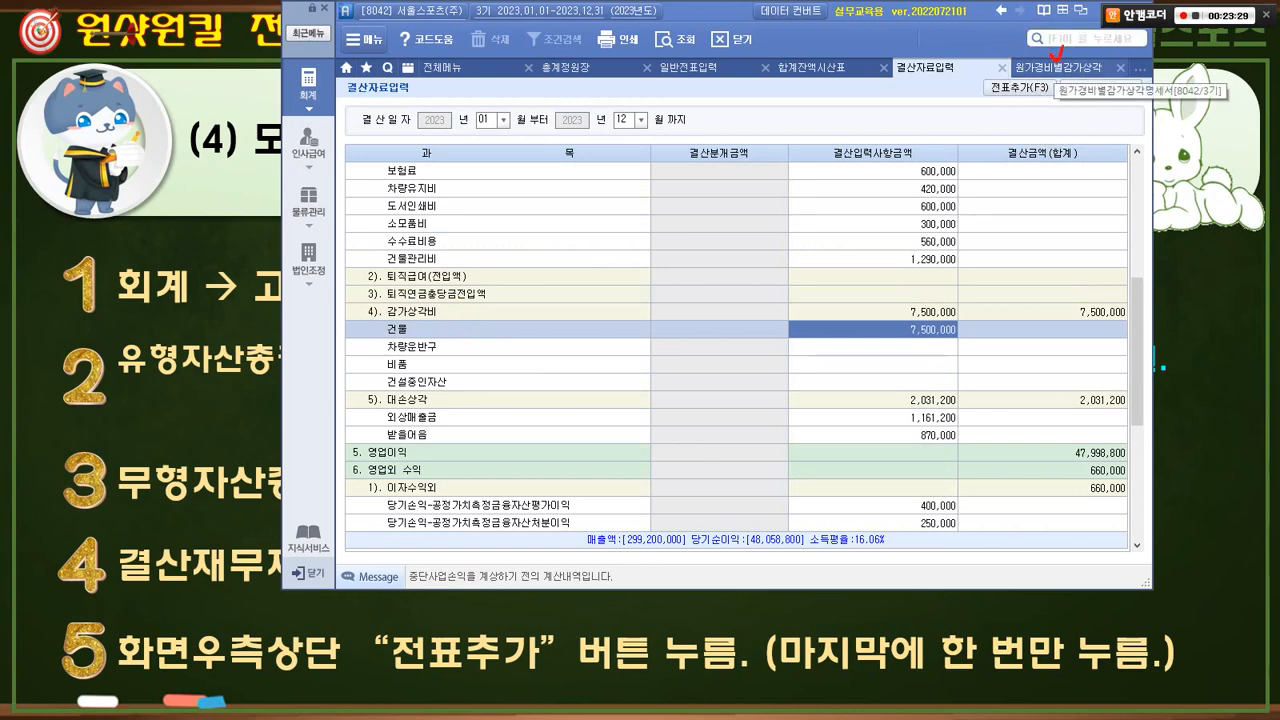
- Check the 차량운반구 depreciation in the 원가경비별감가상각명세서 and enter 333,333 on the matching 감가상각비 line in 결산자료입력
{"action": "left_click", "coordinate": [1058, 67]}
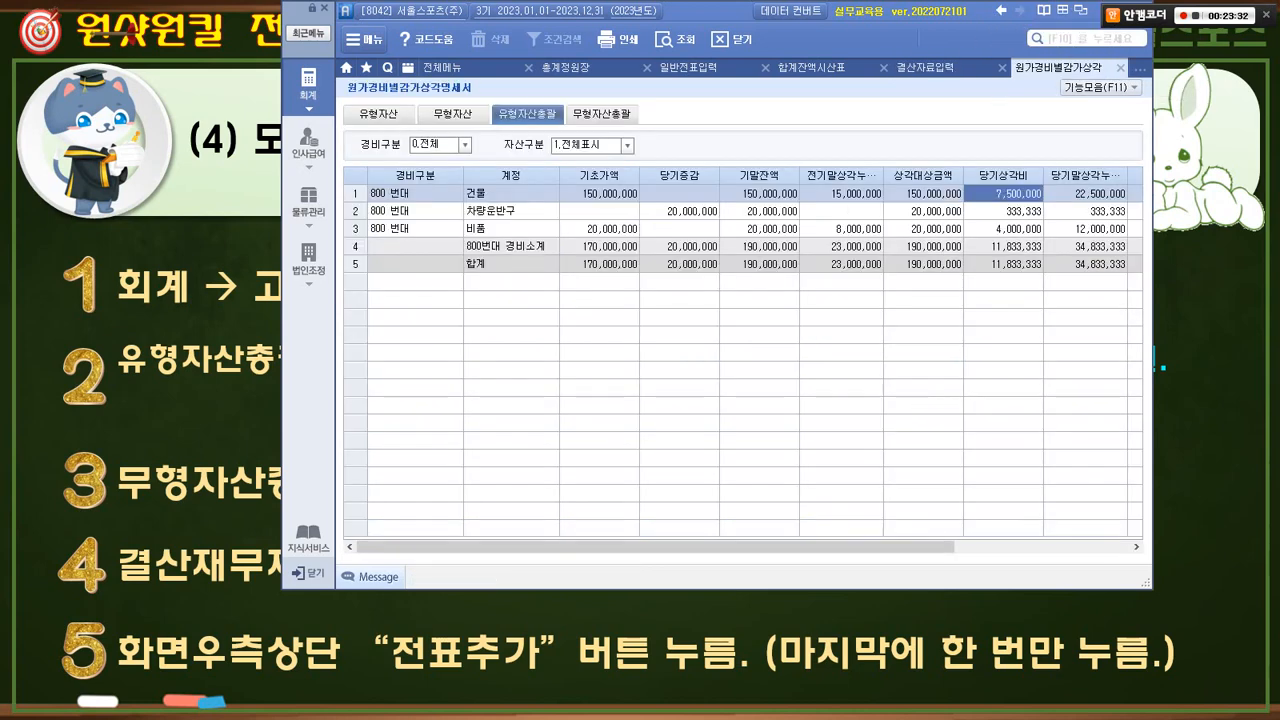
{"action": "left_click", "coordinate": [1004, 211]}
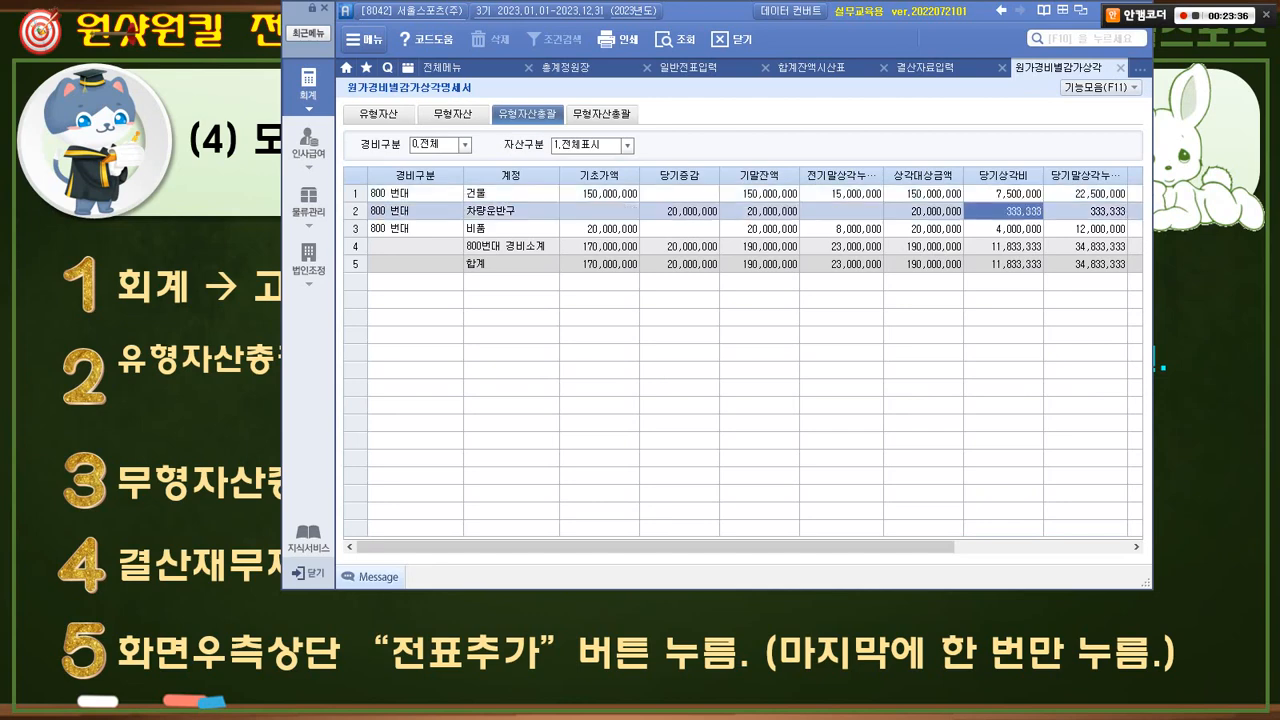
{"action": "left_click", "coordinate": [917, 67]}
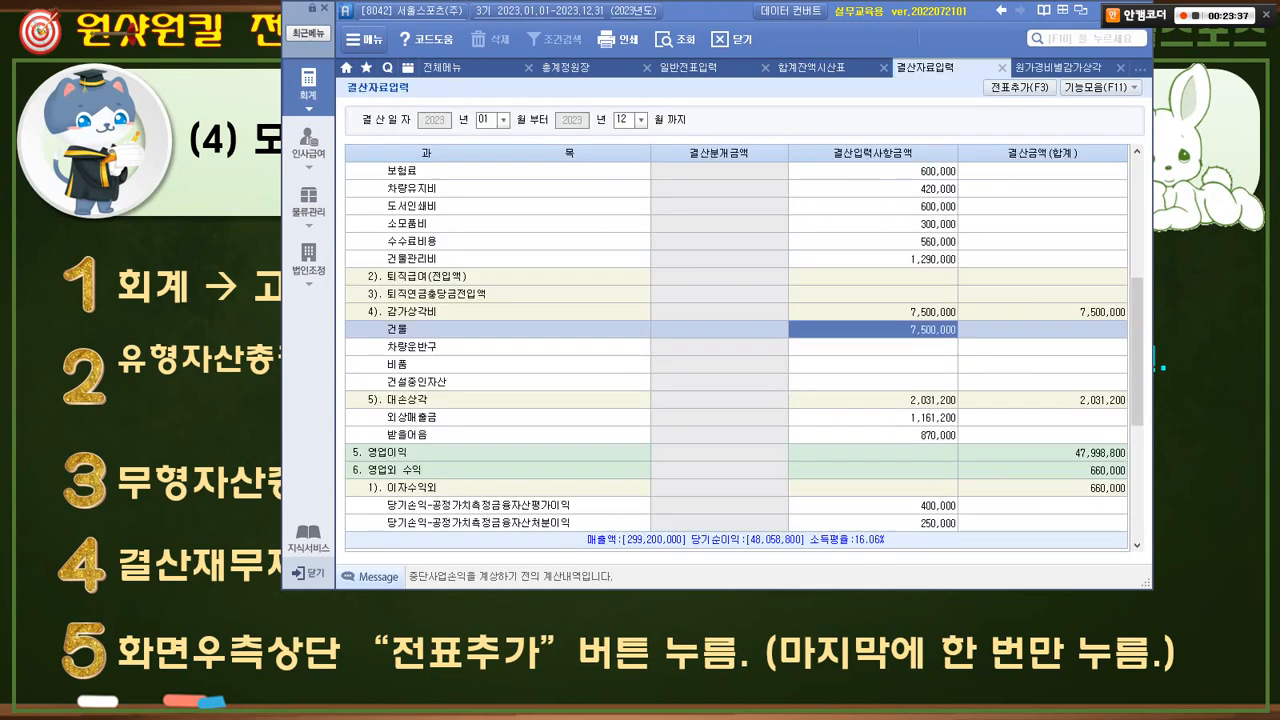
{"action": "left_click", "coordinate": [873, 347]}
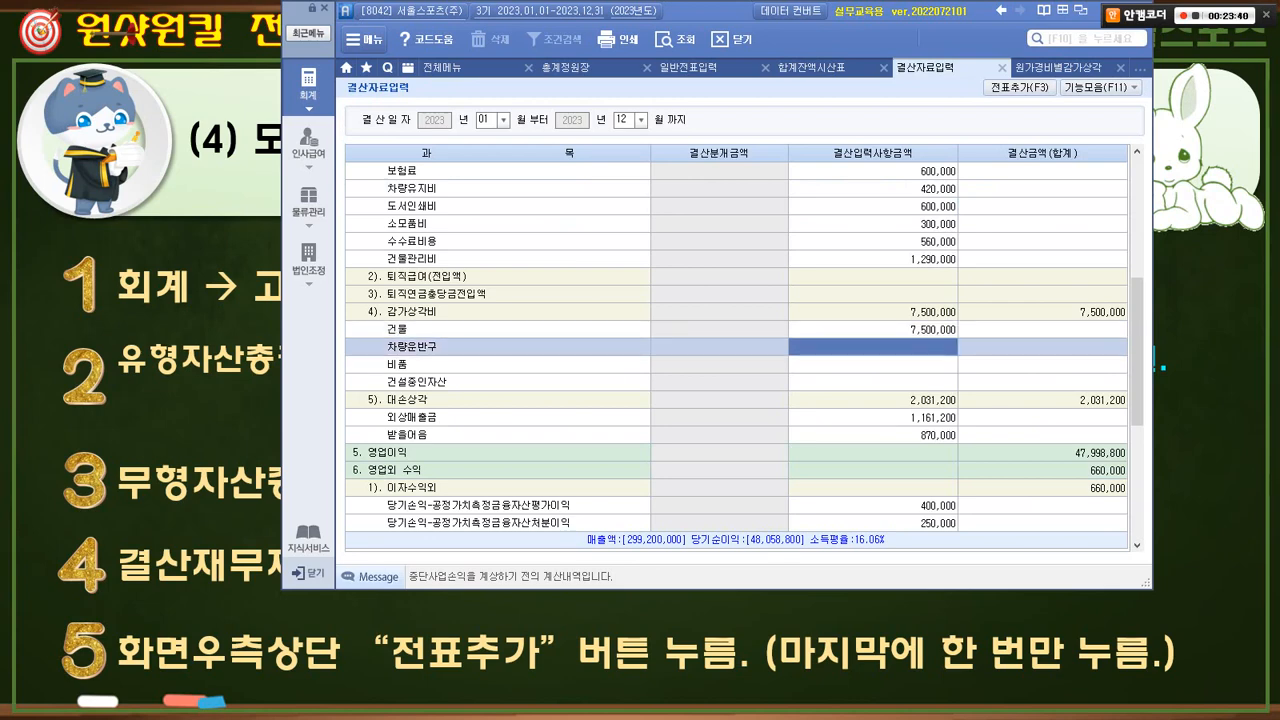
{"action": "type", "text": "333333"}
{"action": "key", "text": "Return"}
- Check the 비품 depreciation in the 원가경비별감가상각명세서 and enter 4,000,000 on the matching 감가상각비 line in 결산자료입력
{"action": "left_click", "coordinate": [1058, 67]}
{"action": "left_click", "coordinate": [1004, 229]}
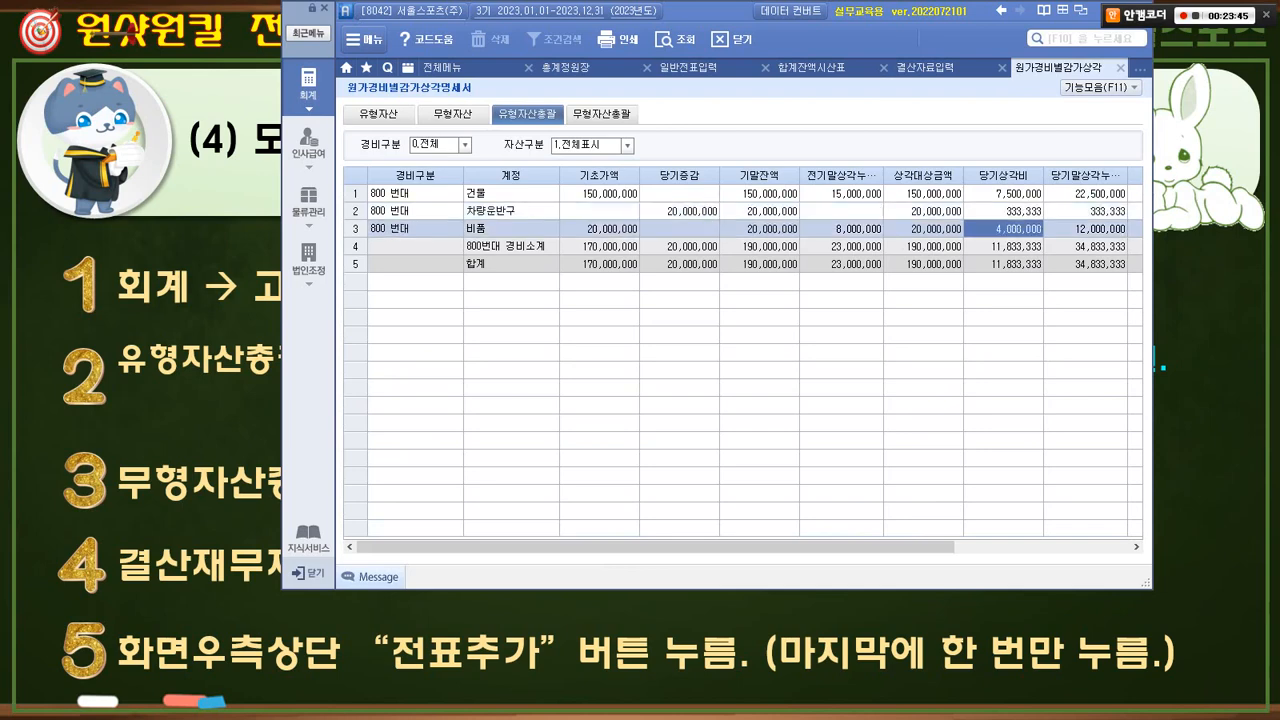
{"action": "left_click", "coordinate": [925, 67]}
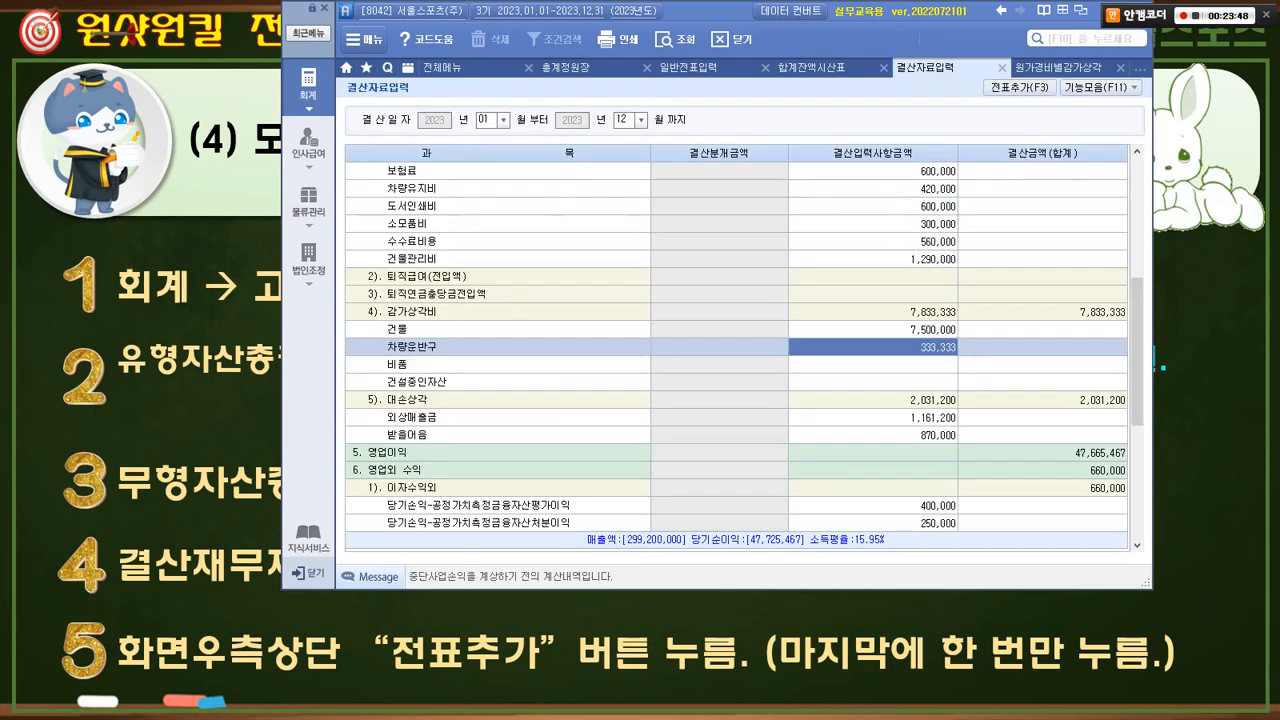
{"action": "left_click", "coordinate": [873, 365]}
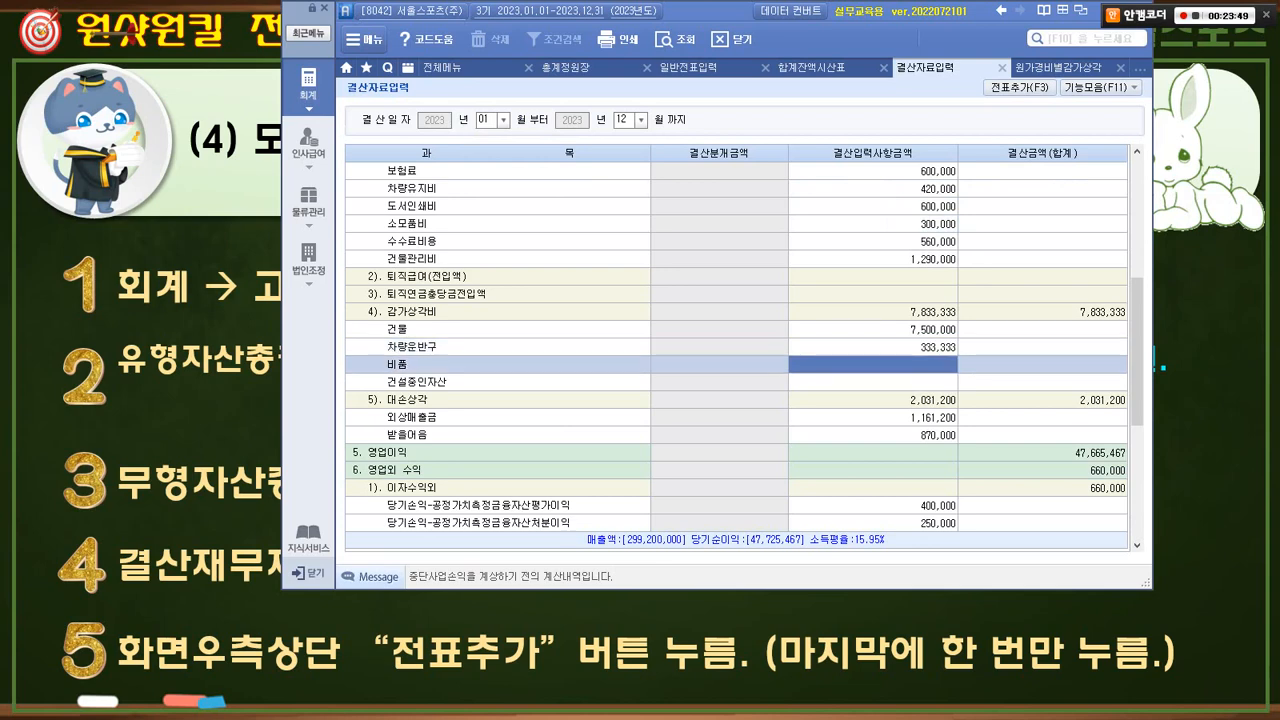
{"action": "type", "text": "4,000,000"}
- Switch to the slide show and review the instructions for closing item (5) on ending merchandise inventory
{"action": "key", "text": "alt+Tab"}
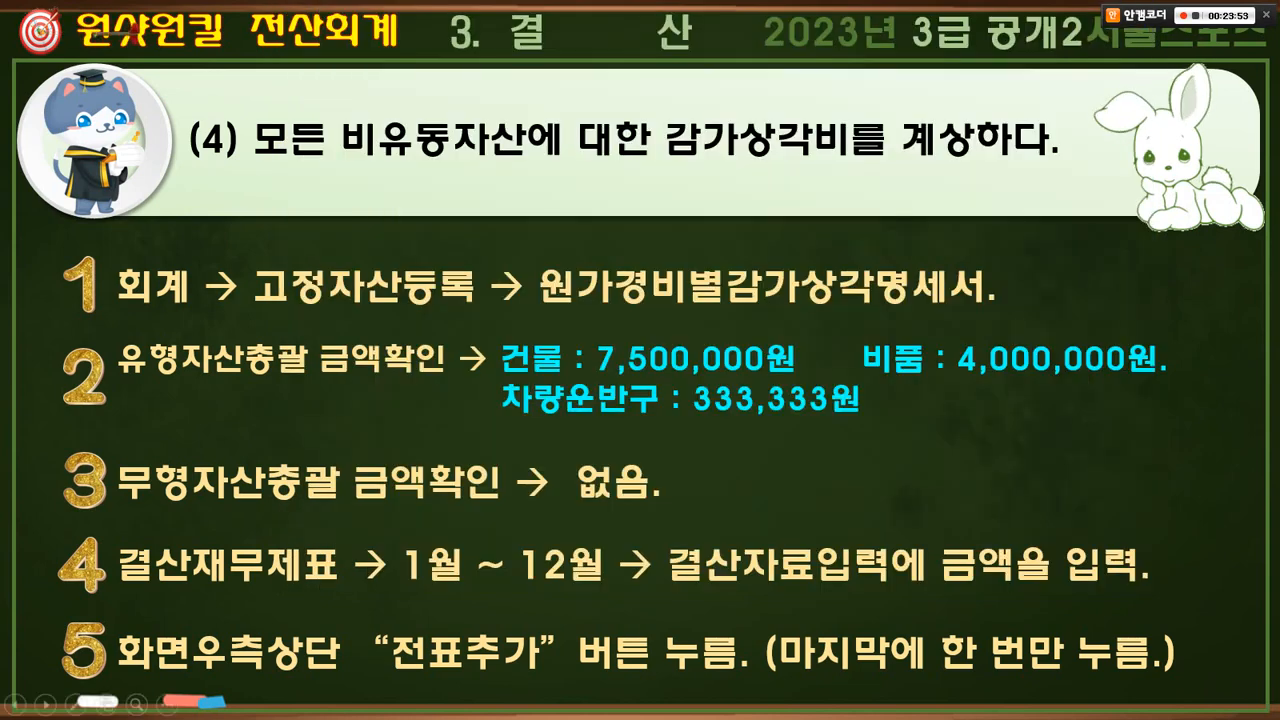
{"action": "key", "text": "Right"}
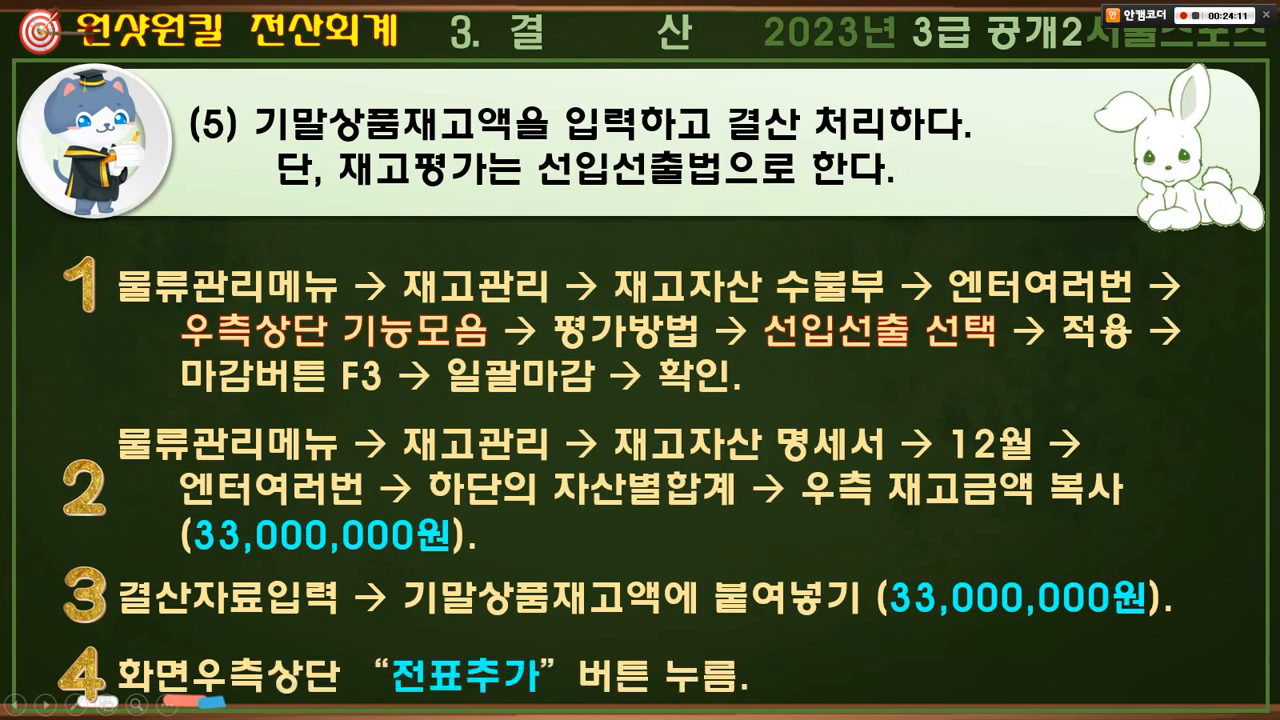
{"action": "mouse_move", "coordinate": [17, 241]}
{"action": "left_mouse_down"}
{"action": "mouse_move", "coordinate": [694, 400]}
{"action": "mouse_move", "coordinate": [1202, 648]}
{"action": "mouse_move", "coordinate": [1234, 684]}
{"action": "left_mouse_up"}
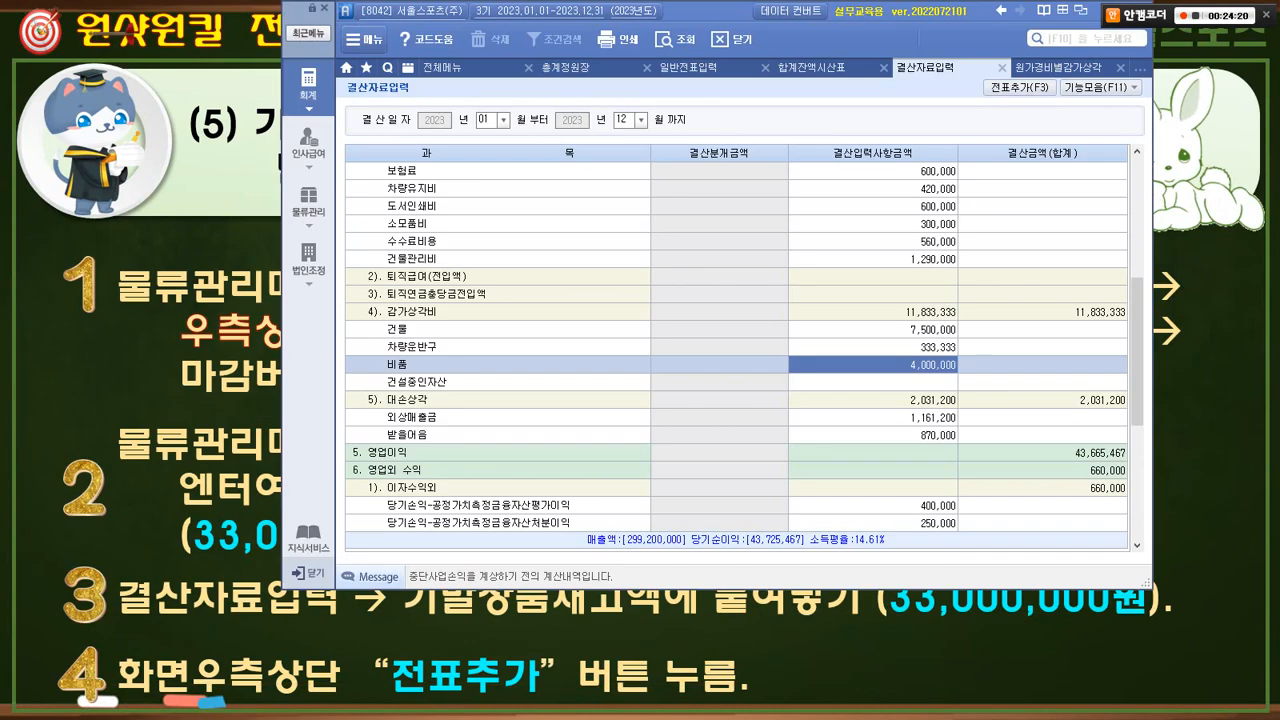
- Return to the accounting program, open the 물류관리 menu overview and locate the 재고관리 entries
{"action": "left_click", "coordinate": [308, 200]}
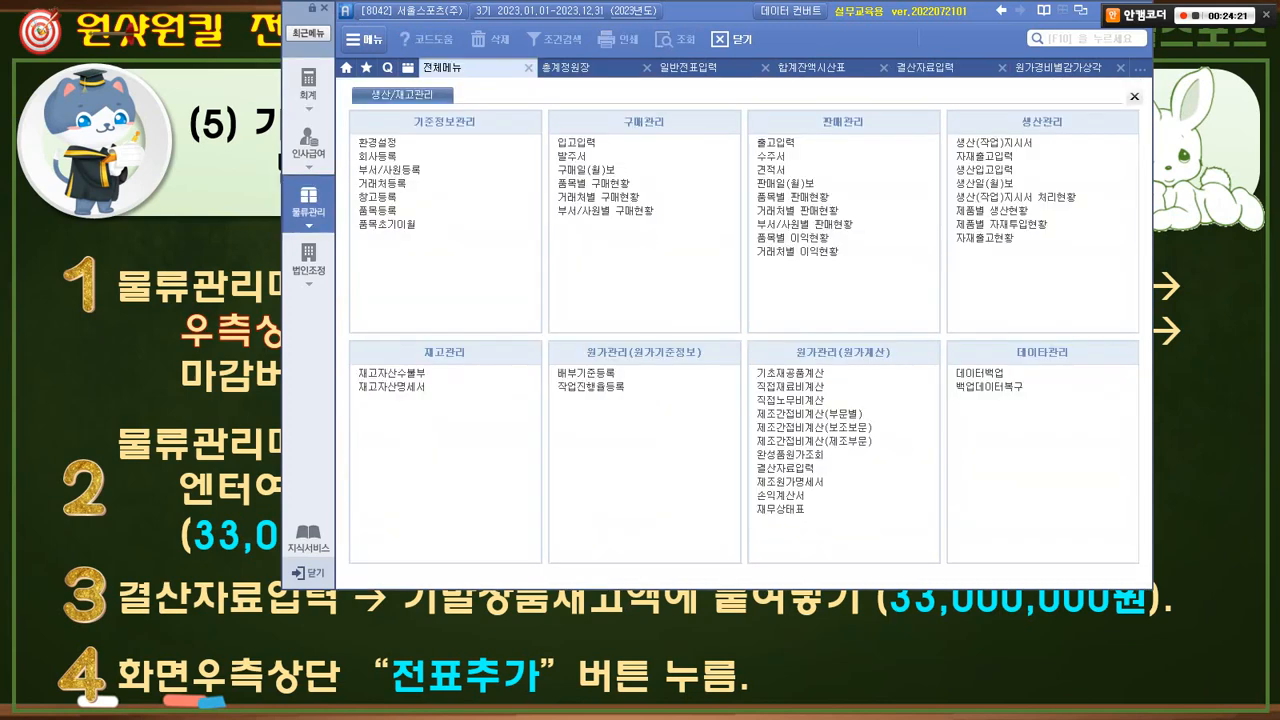
{"action": "mouse_move", "coordinate": [445, 429]}
{"action": "left_mouse_down"}
{"action": "mouse_move", "coordinate": [345, 366]}
{"action": "mouse_move", "coordinate": [447, 428]}
{"action": "left_mouse_up"}
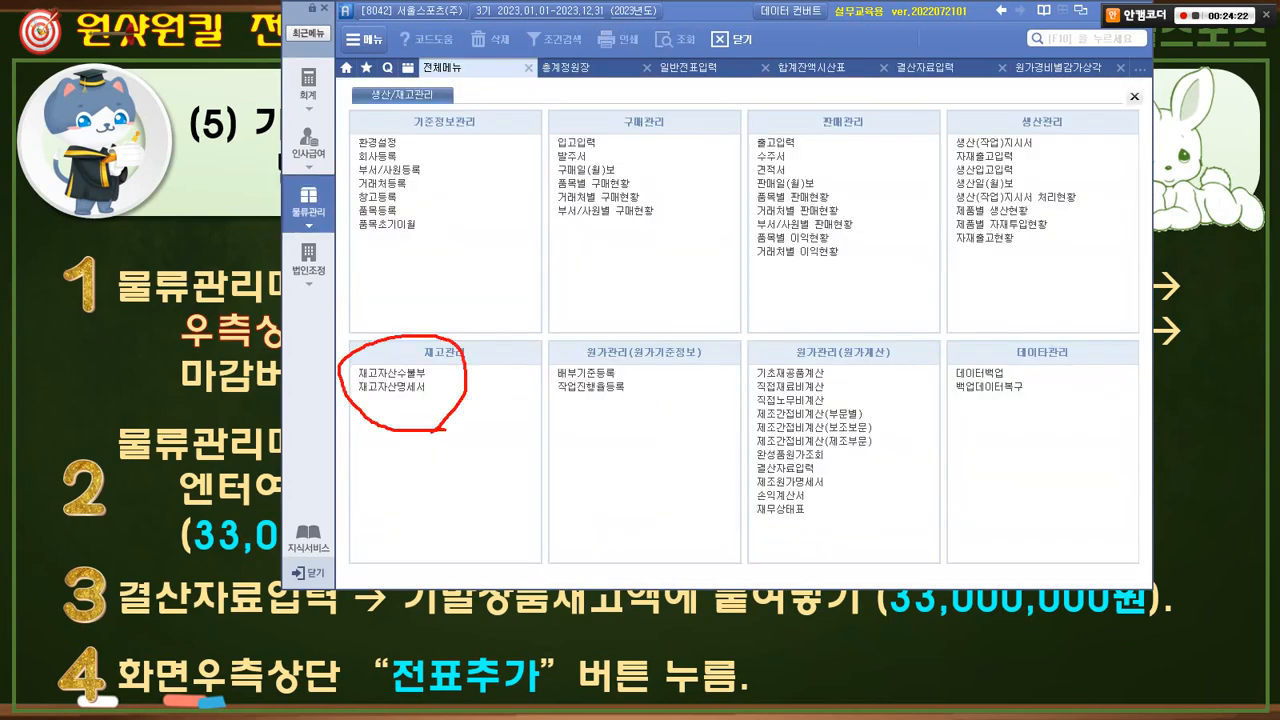
{"action": "left_click_drag", "start_coordinate": [401, 366], "coordinate": [426, 346]}
{"action": "left_click_drag", "start_coordinate": [381, 384], "coordinate": [398, 365]}
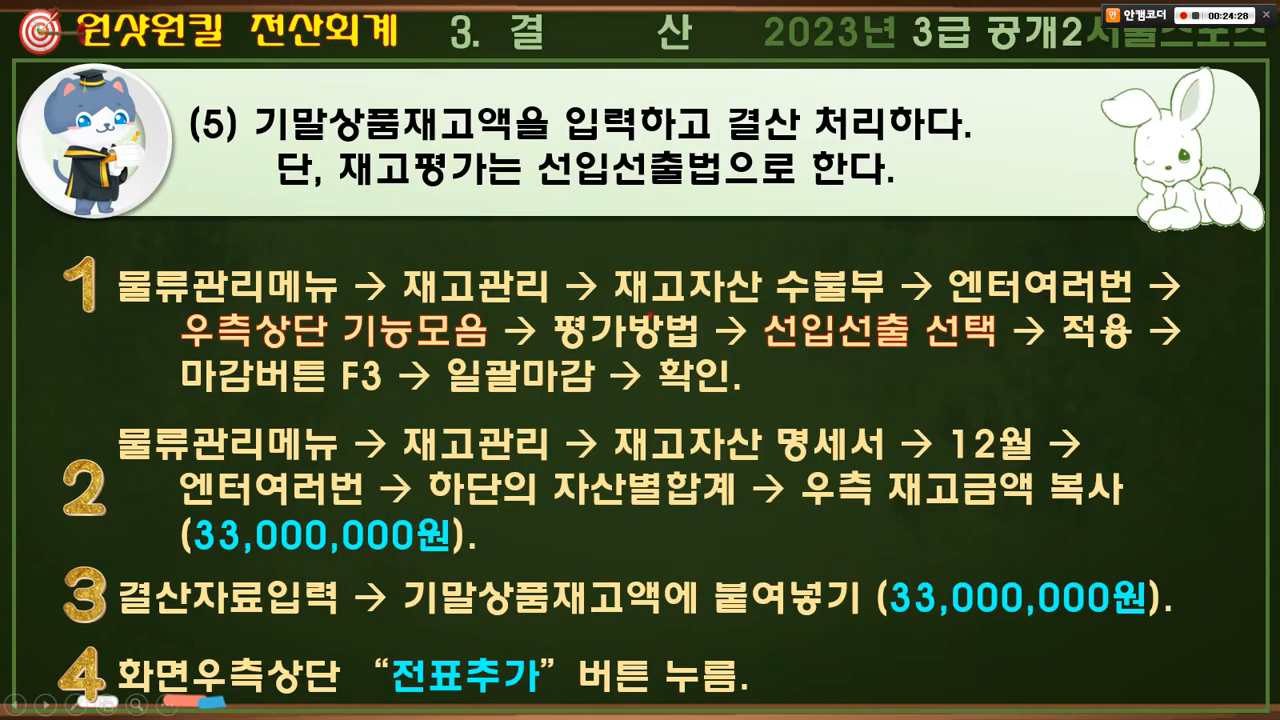
- Review the slide's instructions for 재고자산 수불부, 기능모음 and the 선입선출 평가방법
{"action": "left_click_drag", "start_coordinate": [652, 313], "coordinate": [848, 314]}
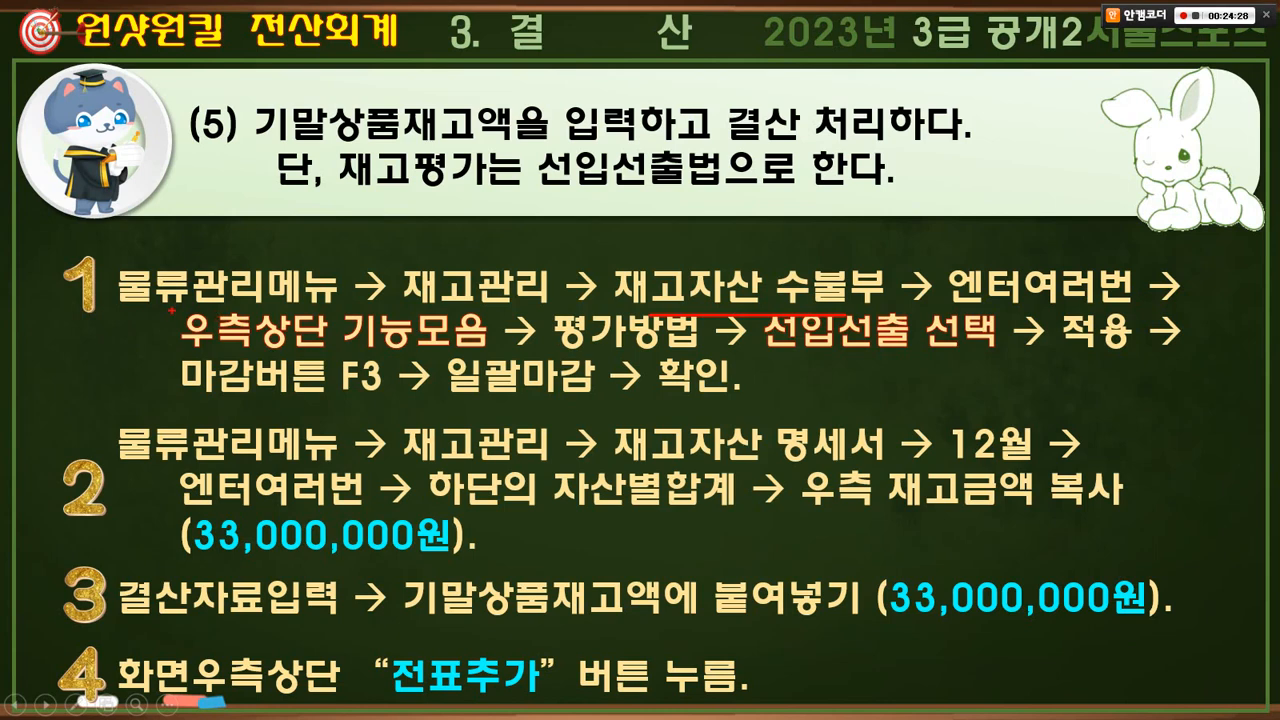
{"action": "left_click_drag", "start_coordinate": [172, 311], "coordinate": [497, 352]}
{"action": "mouse_move", "coordinate": [432, 289]}
{"action": "left_mouse_down"}
{"action": "mouse_move", "coordinate": [452, 308]}
{"action": "mouse_move", "coordinate": [474, 272]}
{"action": "left_mouse_up"}
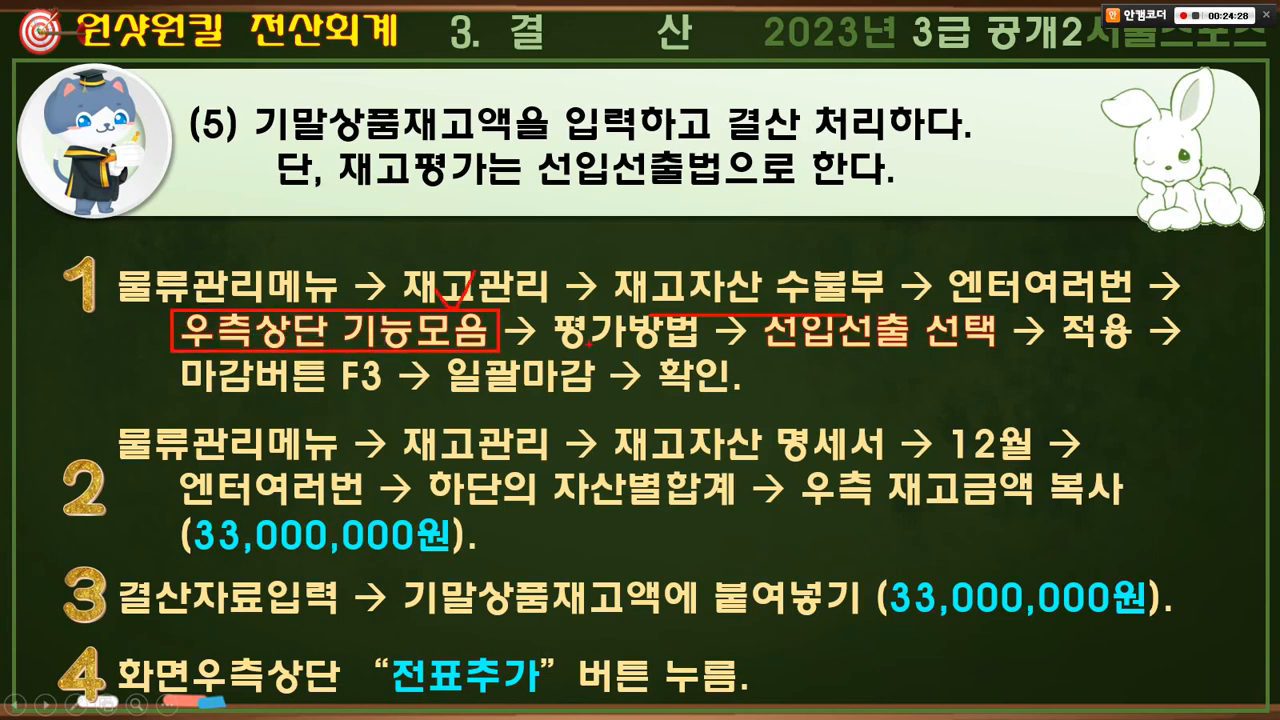
{"action": "mouse_move", "coordinate": [577, 346]}
{"action": "left_mouse_down"}
{"action": "mouse_move", "coordinate": [886, 346]}
{"action": "mouse_move", "coordinate": [888, 328]}
{"action": "mouse_move", "coordinate": [869, 355]}
{"action": "mouse_move", "coordinate": [474, 308]}
{"action": "mouse_move", "coordinate": [508, 304]}
{"action": "left_mouse_up"}
{"action": "mouse_move", "coordinate": [650, 212]}
{"action": "left_mouse_down"}
{"action": "mouse_move", "coordinate": [658, 178]}
{"action": "mouse_move", "coordinate": [700, 158]}
{"action": "left_mouse_up"}
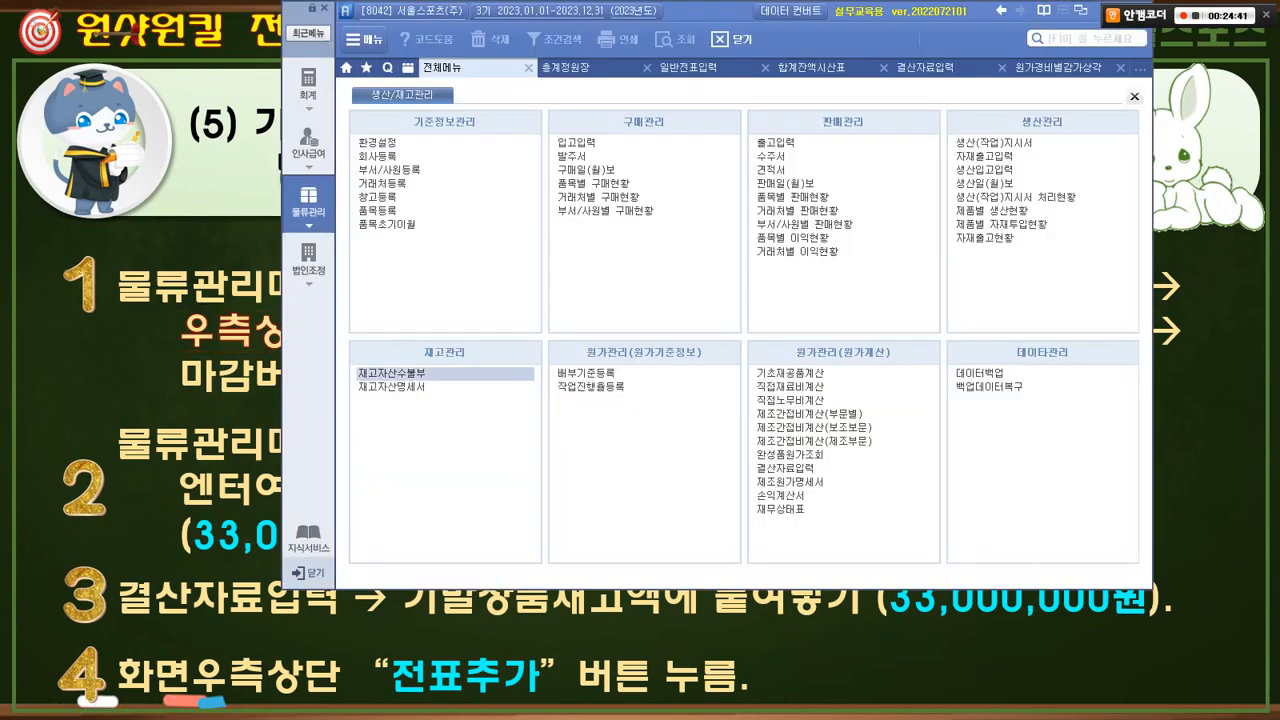
- Open 재고자산수불부 and query all item codes from 2023-01-01 to 2023-12-31
{"action": "left_click", "coordinate": [392, 373]}
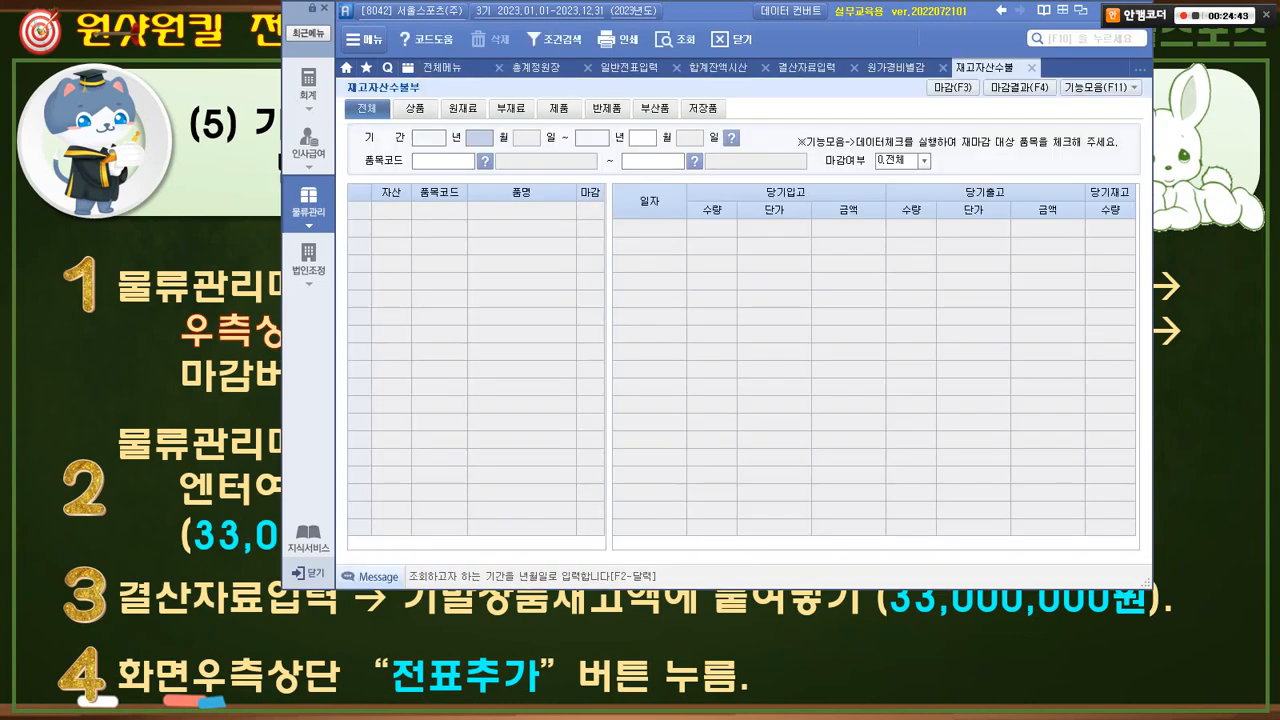
{"action": "key", "text": "Return"}
{"action": "key", "text": "Return"}
{"action": "key", "text": "Return"}
{"action": "key", "text": "Return"}
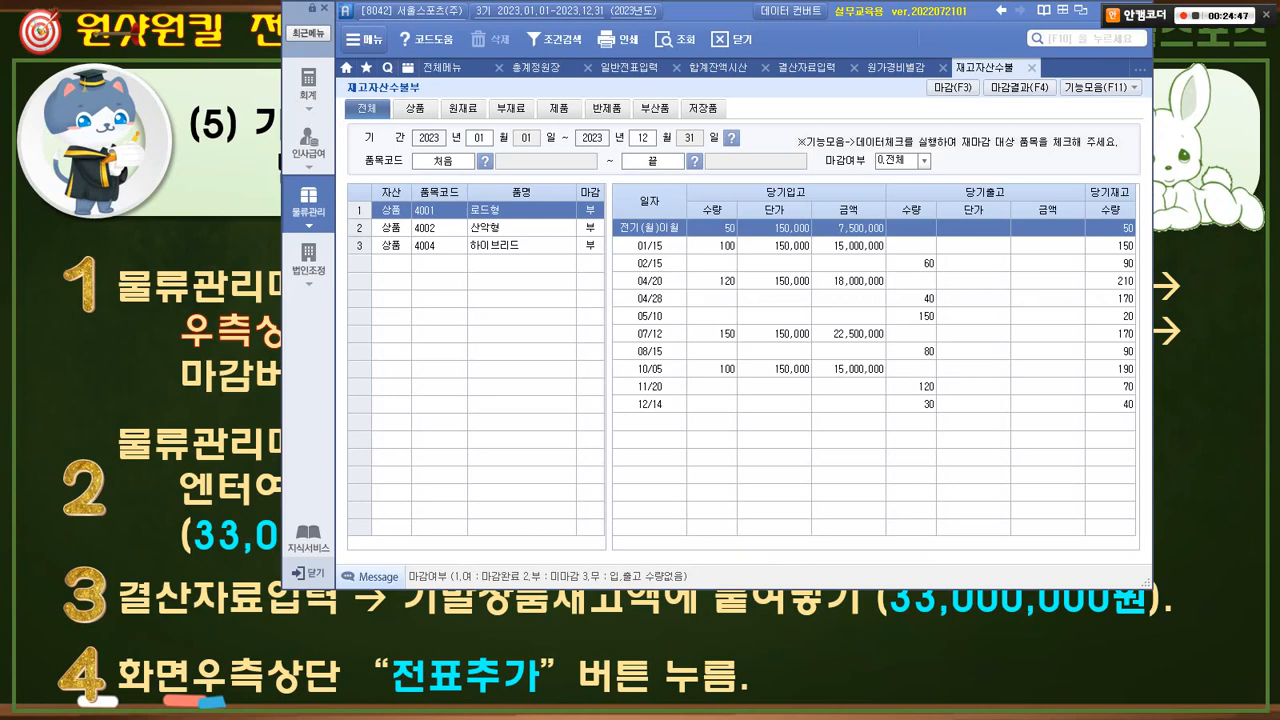
- Apply 1.선입선출법 as the 재고자산 평가방법 for all asset types, from 상품 to 저장품
{"action": "left_click", "coordinate": [1100, 87]}
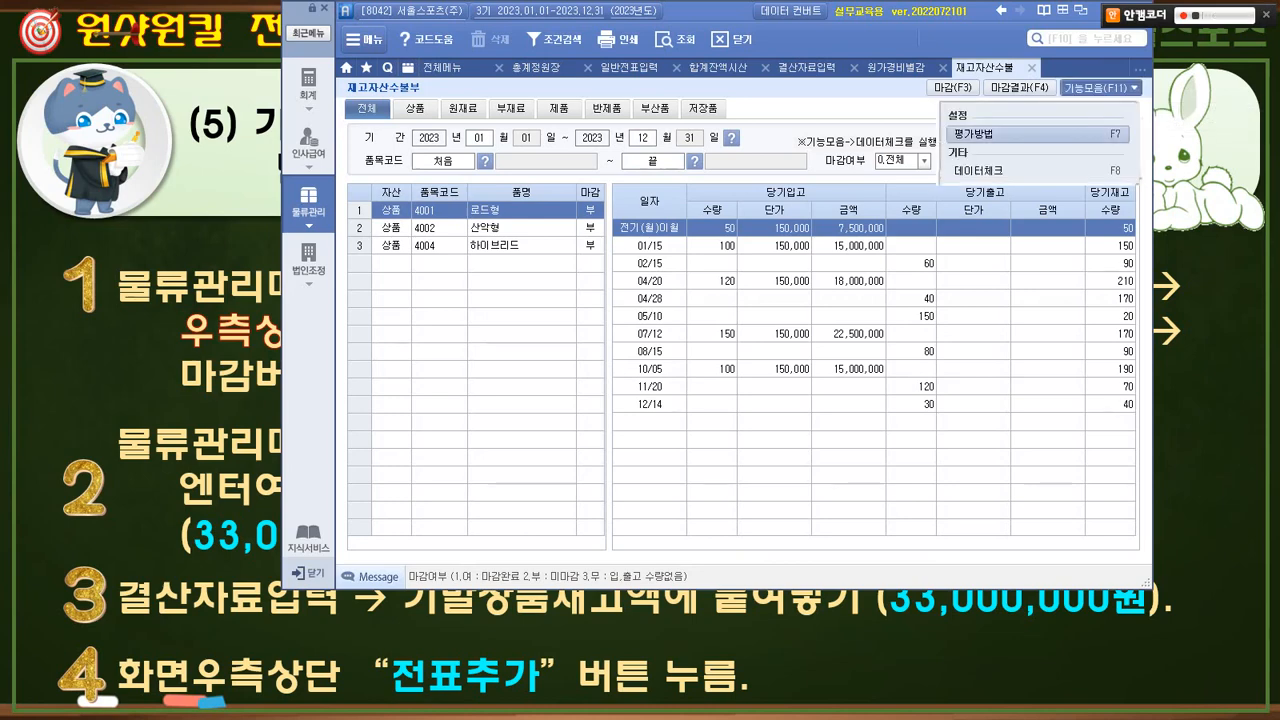
{"action": "mouse_move", "coordinate": [1058, 102]}
{"action": "left_mouse_down"}
{"action": "mouse_move", "coordinate": [1098, 96]}
{"action": "mouse_move", "coordinate": [1060, 108]}
{"action": "mouse_move", "coordinate": [1018, 91]}
{"action": "left_mouse_up"}
{"action": "left_click", "coordinate": [1037, 134]}
{"action": "mouse_move", "coordinate": [705, 193]}
{"action": "left_mouse_down"}
{"action": "mouse_move", "coordinate": [833, 298]}
{"action": "mouse_move", "coordinate": [857, 379]}
{"action": "mouse_move", "coordinate": [791, 323]}
{"action": "mouse_move", "coordinate": [770, 335]}
{"action": "left_mouse_up"}
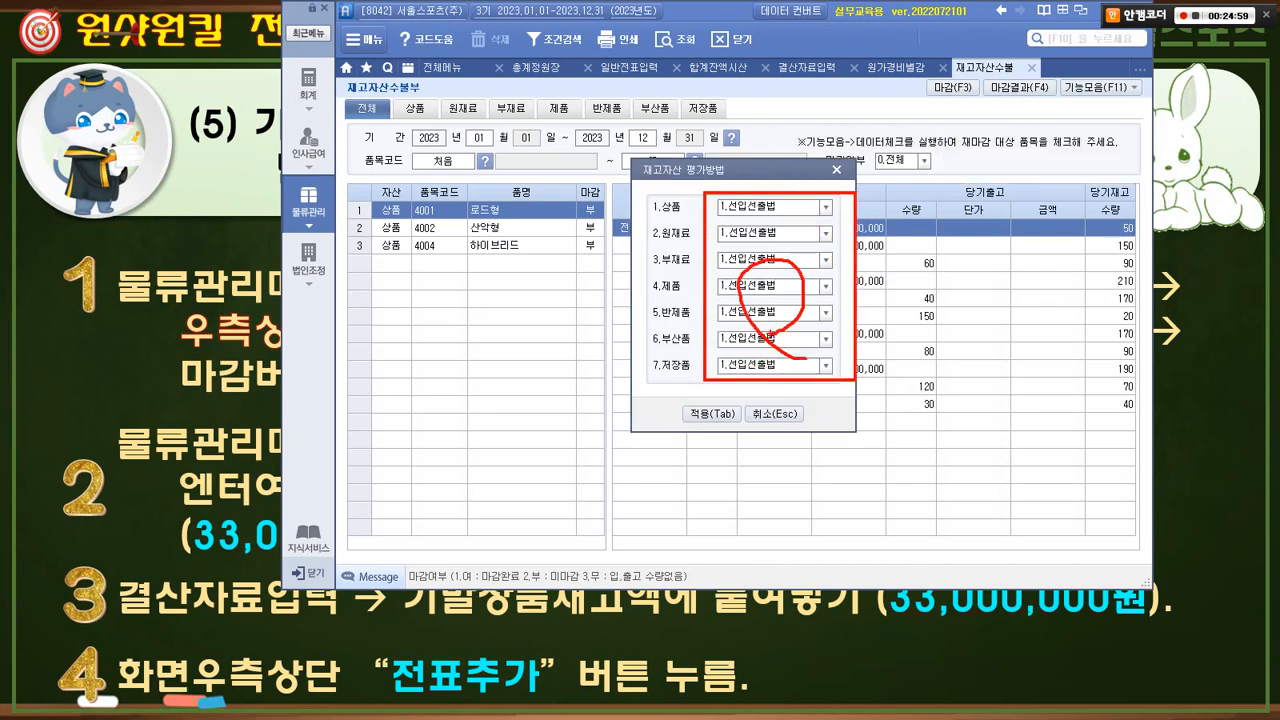
{"action": "left_click", "coordinate": [709, 413]}
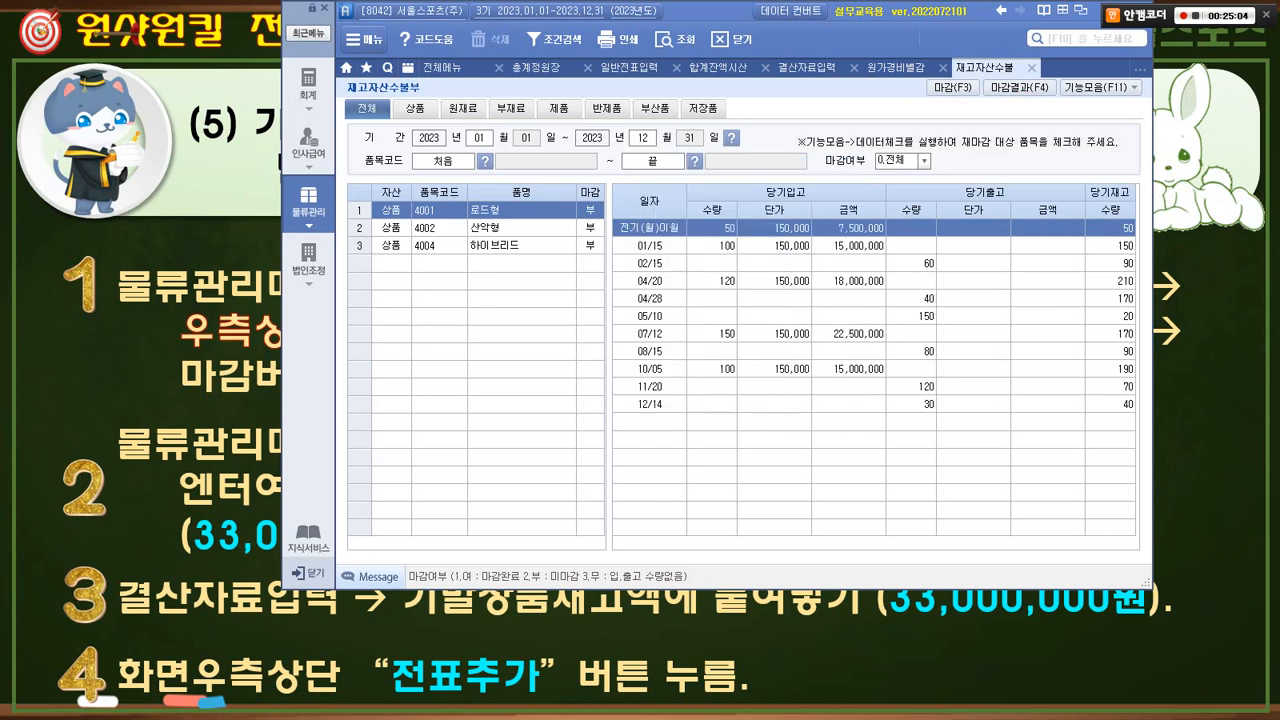
- Close the queried items in 재고자산수불부 with the 일괄마감 option
{"action": "left_click", "coordinate": [953, 87]}
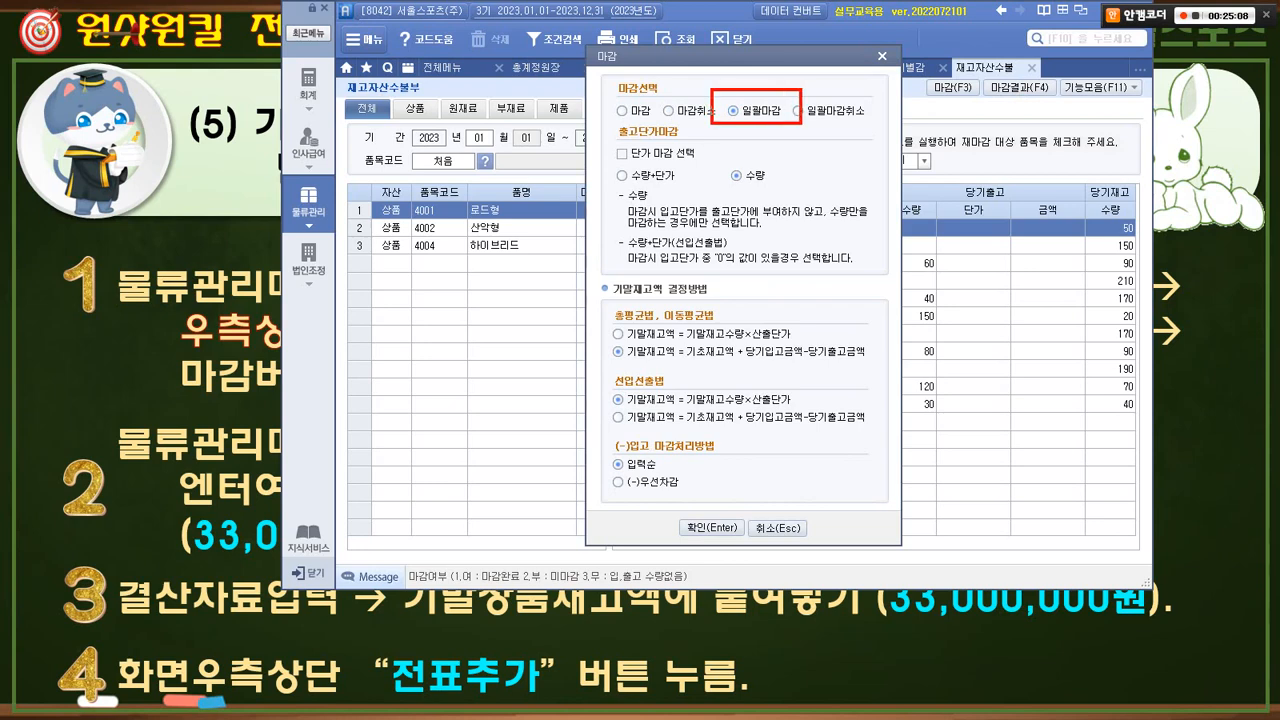
{"action": "left_click_drag", "start_coordinate": [692, 512], "coordinate": [729, 480]}
{"action": "left_click", "coordinate": [720, 528]}
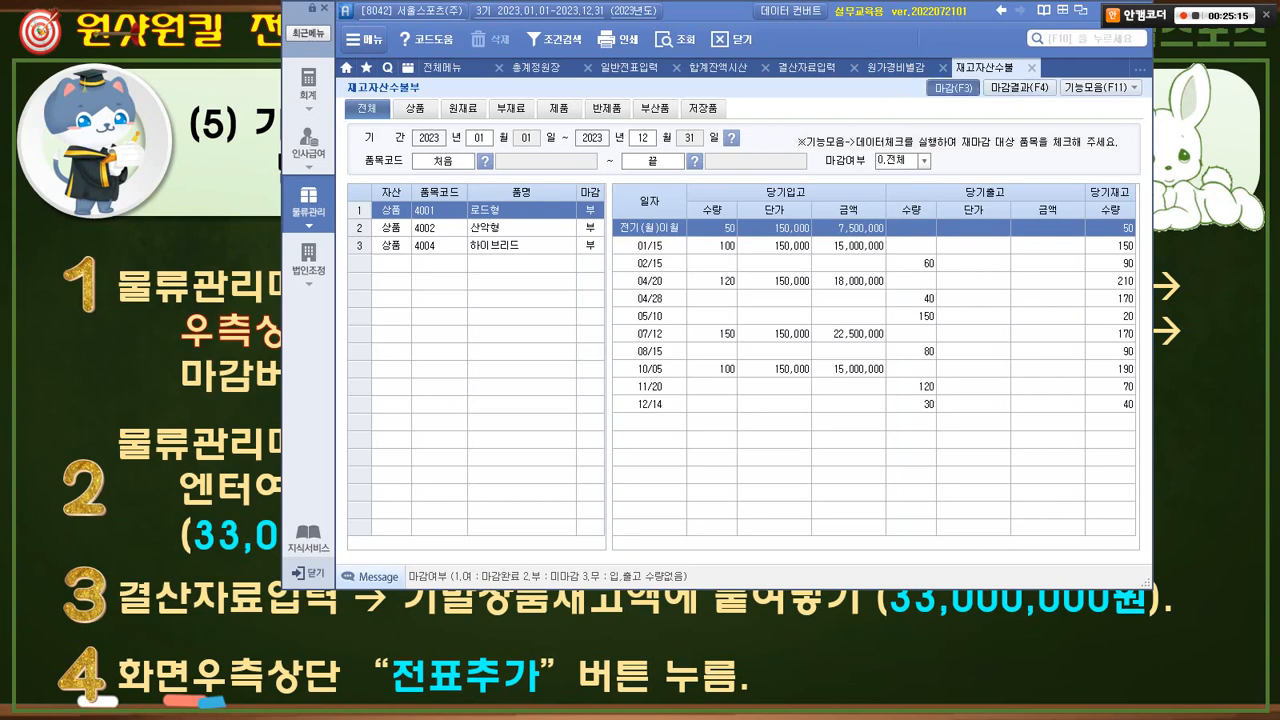
{"action": "left_click", "coordinate": [953, 87]}
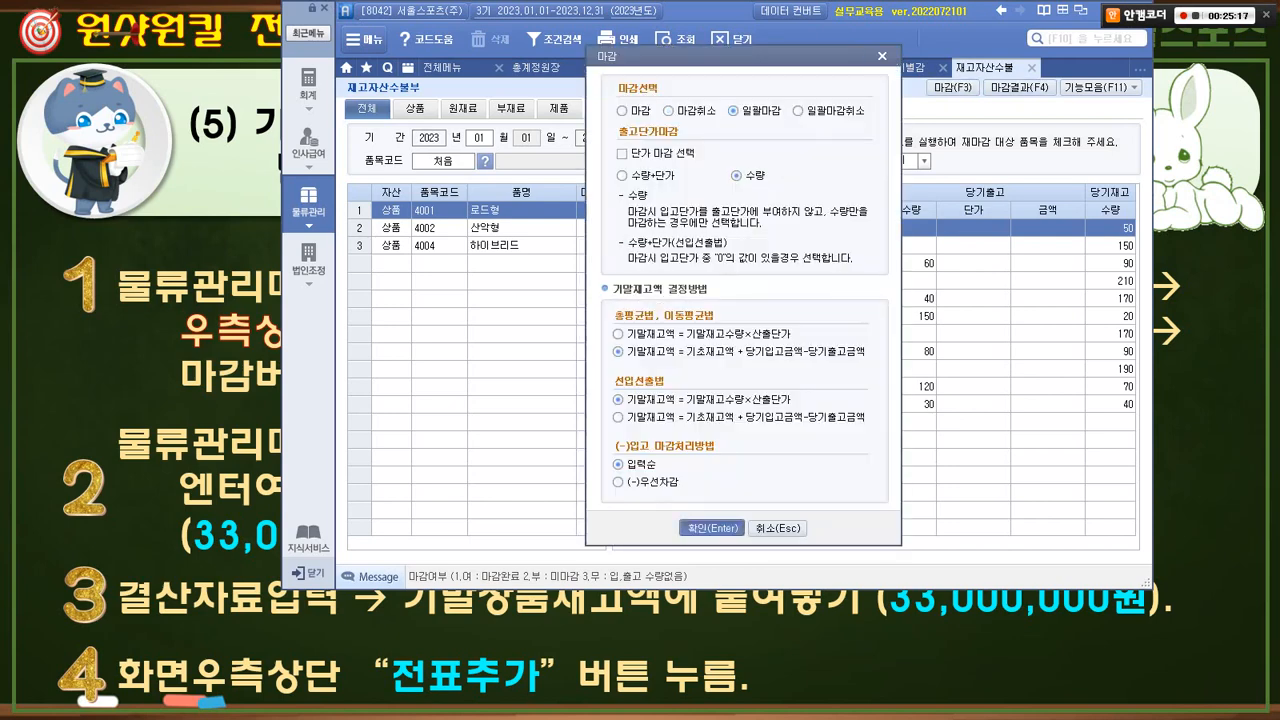
{"action": "left_click", "coordinate": [712, 527]}
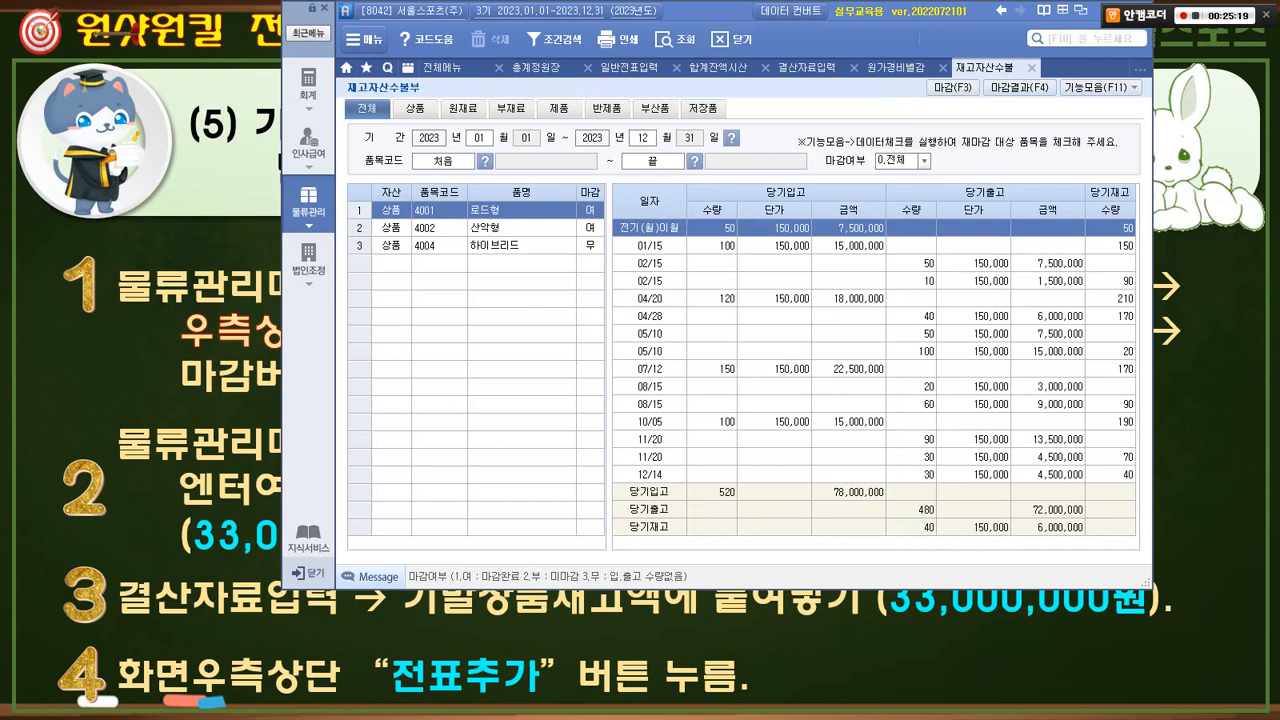
- Open 재고자산명세서, query all items for December 2023 and examine the 재고금액 of the 자산별 합계 row
{"action": "left_click", "coordinate": [446, 68]}
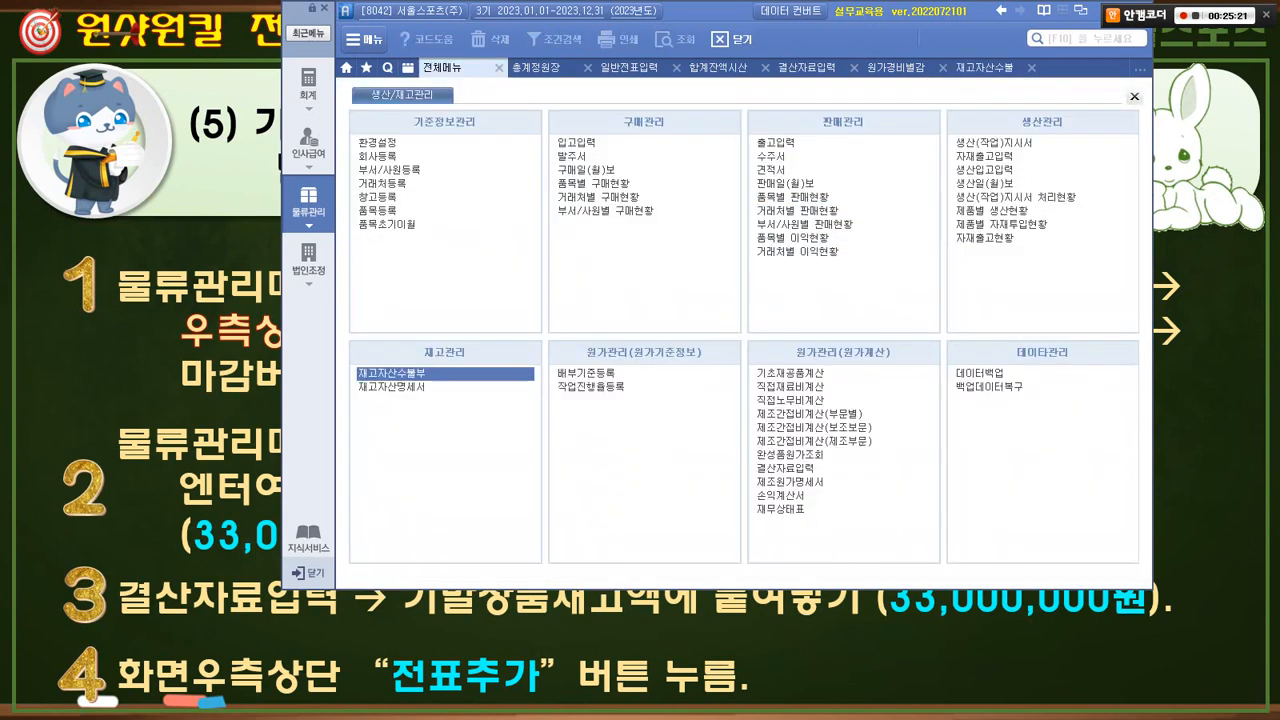
{"action": "left_click", "coordinate": [392, 387]}
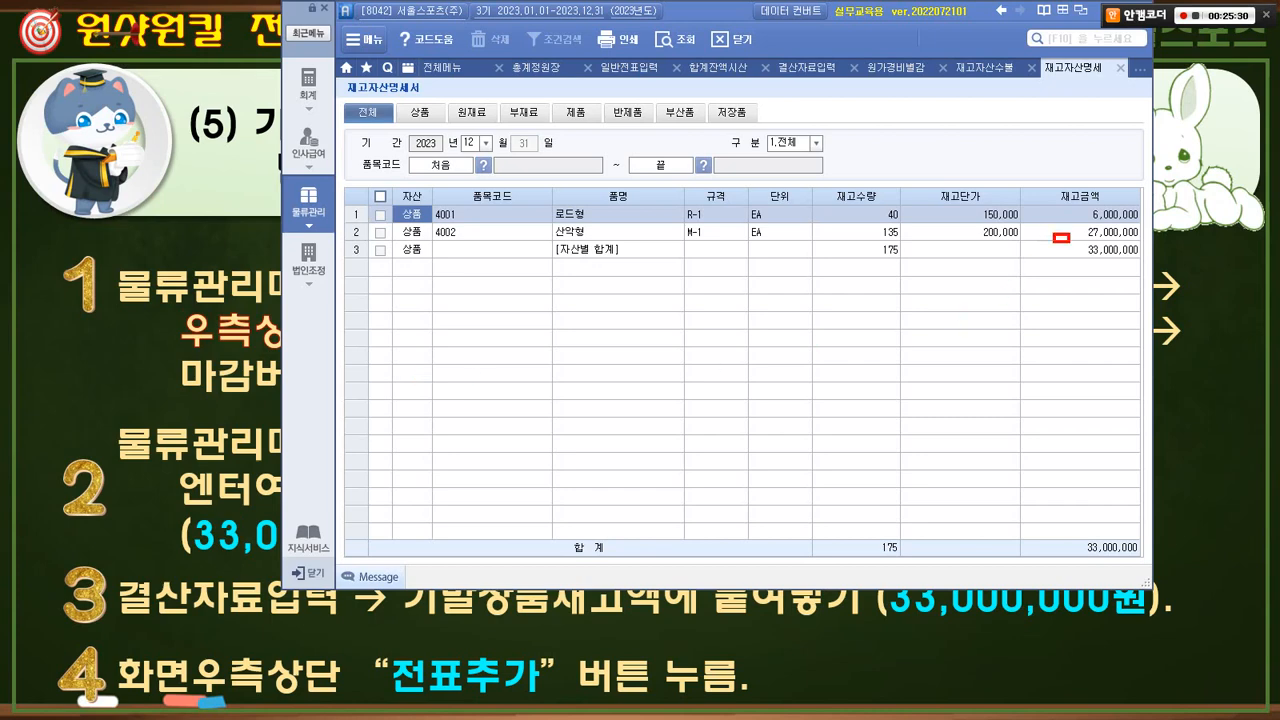
{"action": "mouse_move", "coordinate": [1069, 242]}
{"action": "left_mouse_down"}
{"action": "mouse_move", "coordinate": [1159, 269]}
{"action": "mouse_move", "coordinate": [1102, 296]}
{"action": "mouse_move", "coordinate": [1156, 236]}
{"action": "mouse_move", "coordinate": [1144, 280]}
{"action": "left_mouse_up"}
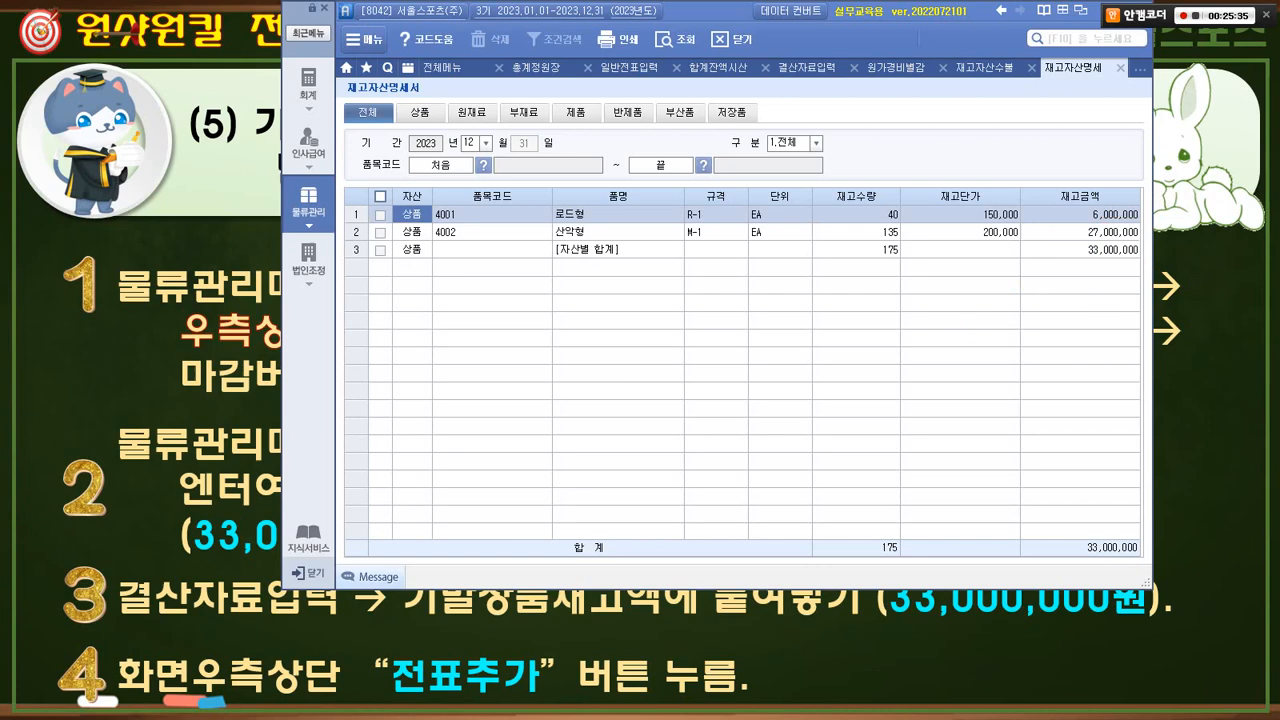
- Carry the 자산별 합계 재고금액 from 재고자산명세서 into 결산자료입력 as the (10).기말 상품 재고액, 33,000,000
{"action": "left_click", "coordinate": [1080, 250]}
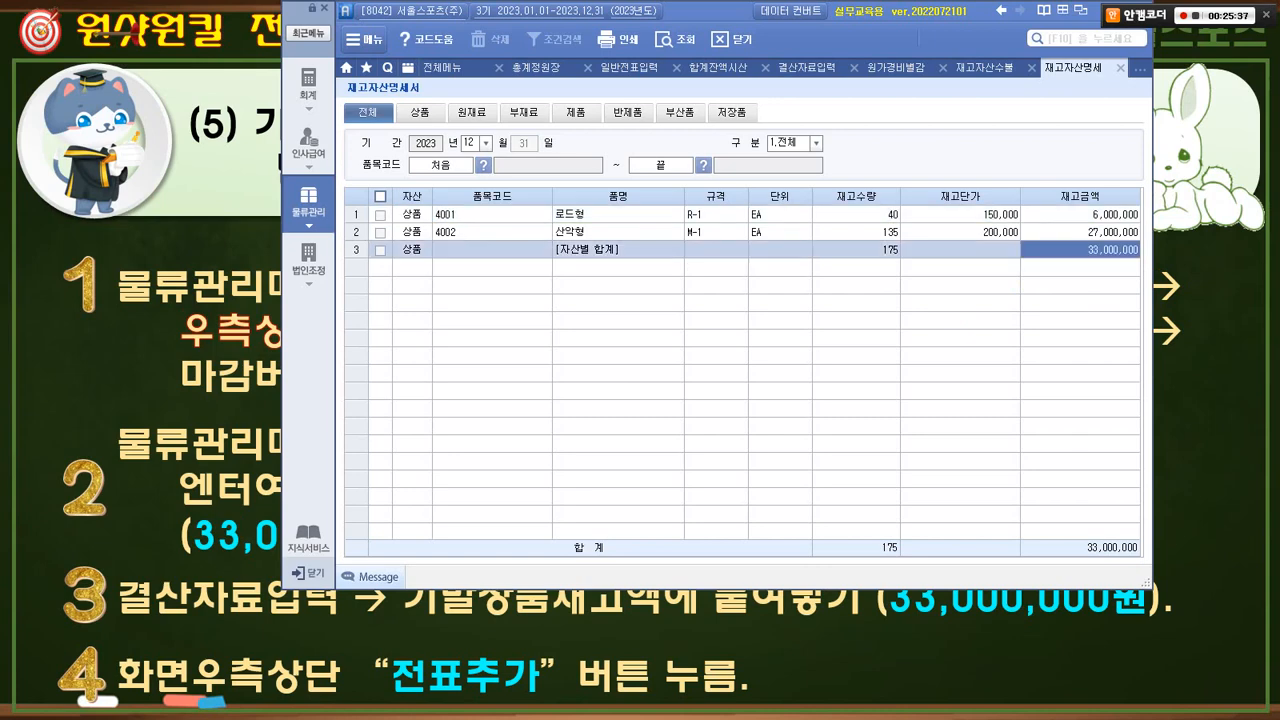
{"action": "left_click", "coordinate": [807, 68]}
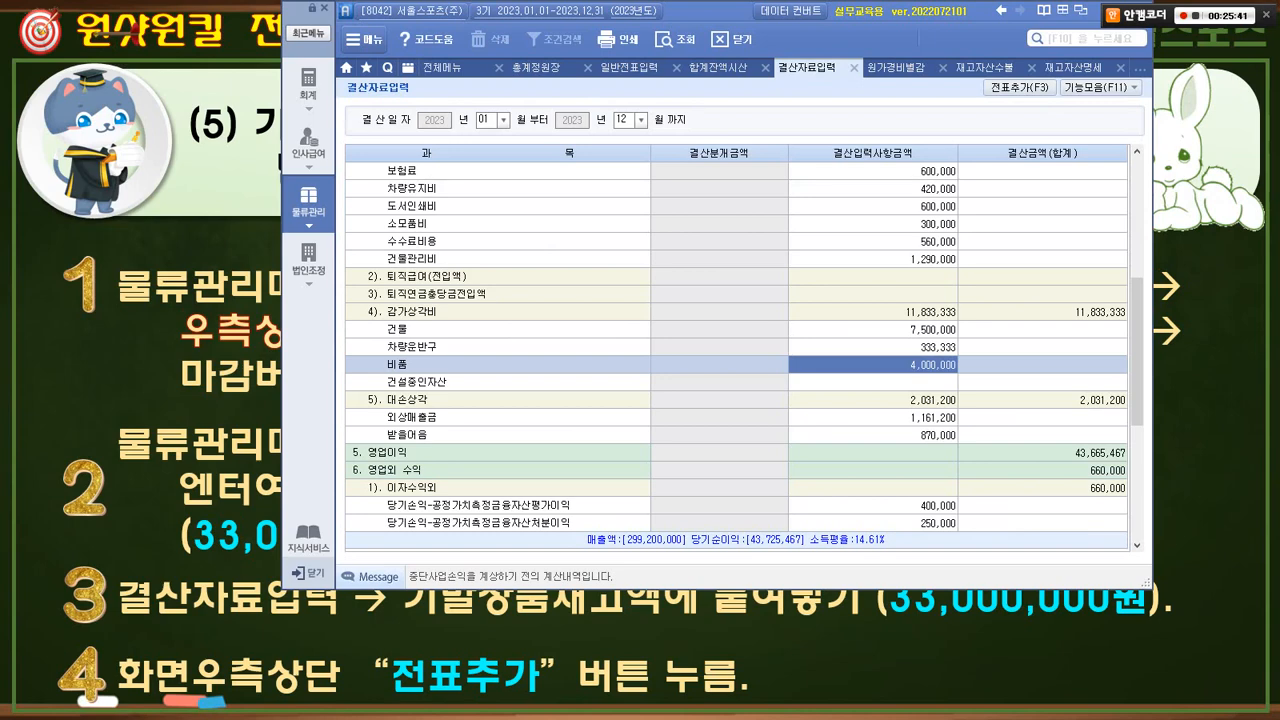
{"action": "scroll", "coordinate": [736, 346], "scroll_direction": "up", "scroll_amount": 6}
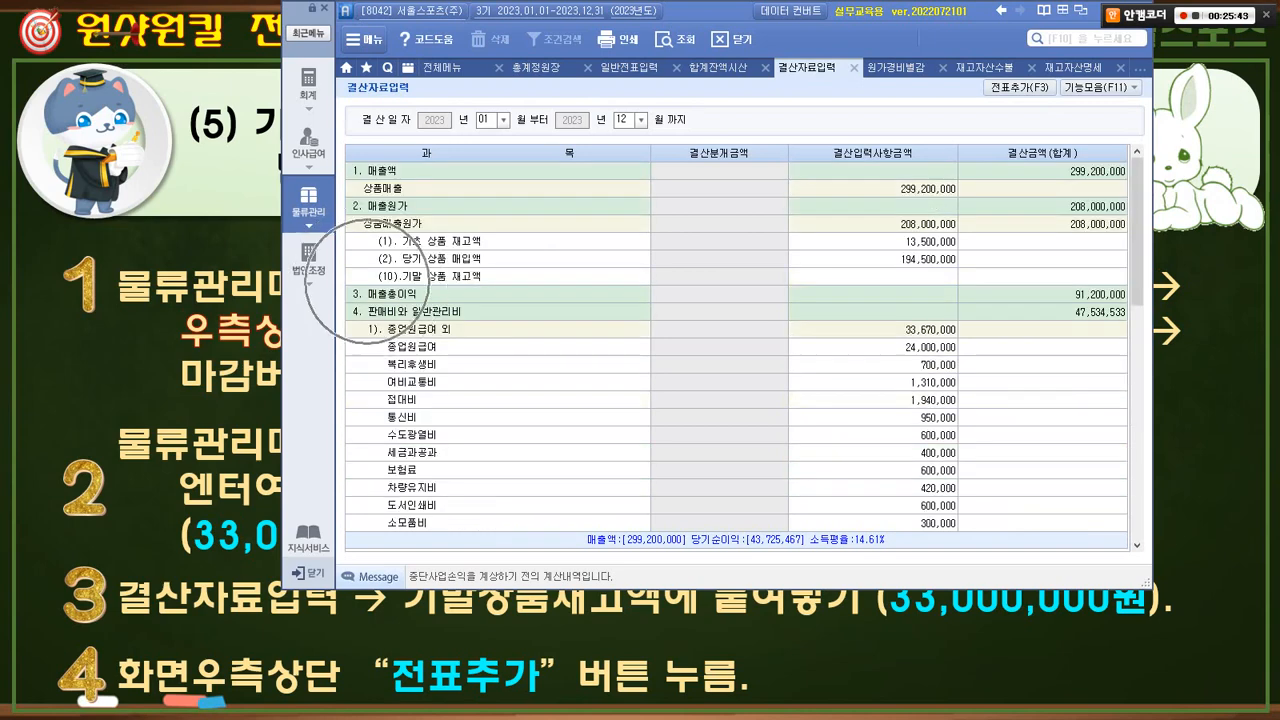
{"action": "mouse_move", "coordinate": [370, 262]}
{"action": "left_mouse_down"}
{"action": "mouse_move", "coordinate": [486, 282]}
{"action": "mouse_move", "coordinate": [998, 294]}
{"action": "left_mouse_up"}
{"action": "mouse_move", "coordinate": [882, 249]}
{"action": "left_mouse_down"}
{"action": "mouse_move", "coordinate": [887, 262]}
{"action": "mouse_move", "coordinate": [912, 228]}
{"action": "left_mouse_up"}
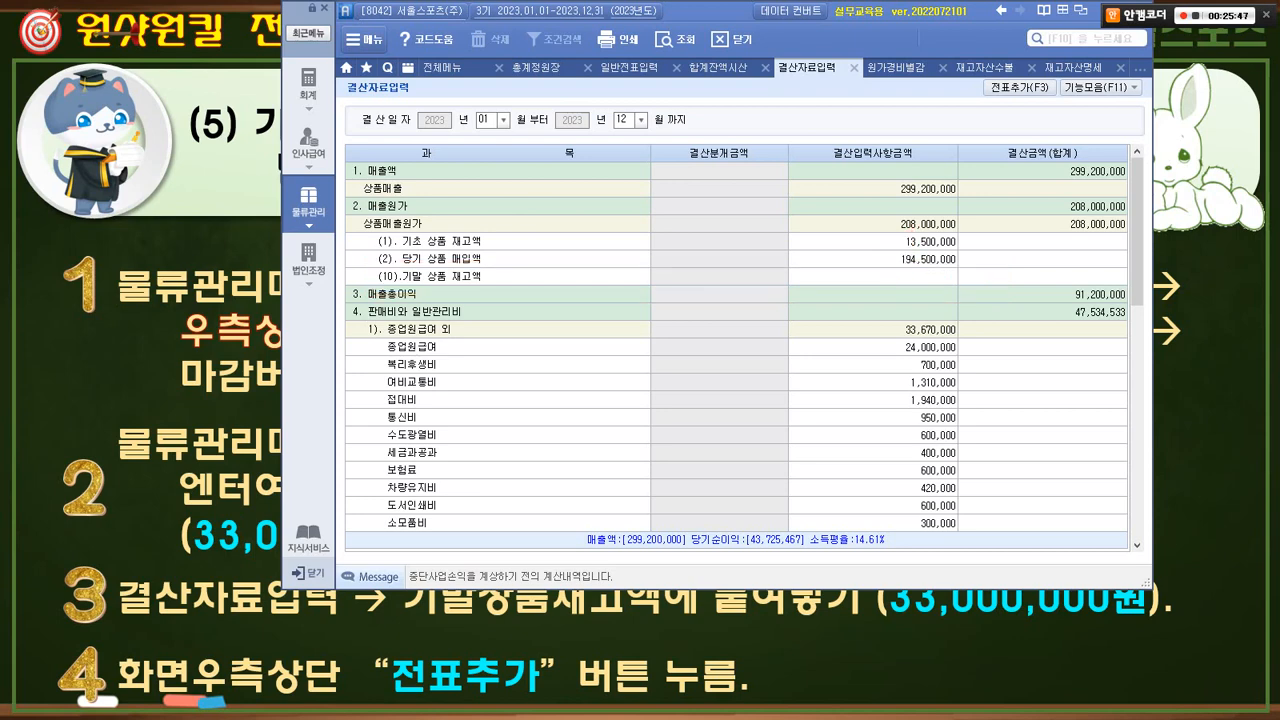
{"action": "left_click", "coordinate": [872, 277]}
{"action": "type", "text": "33,000,000"}
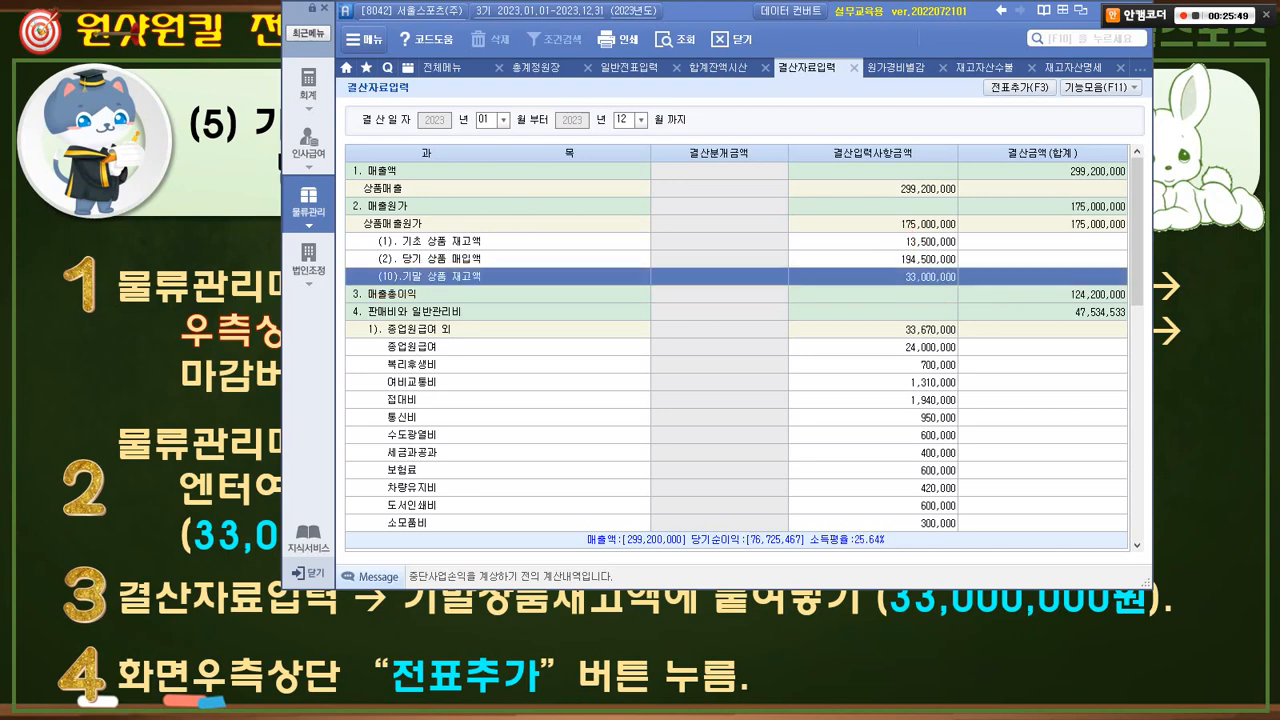
{"action": "key", "text": "alt+Tab"}
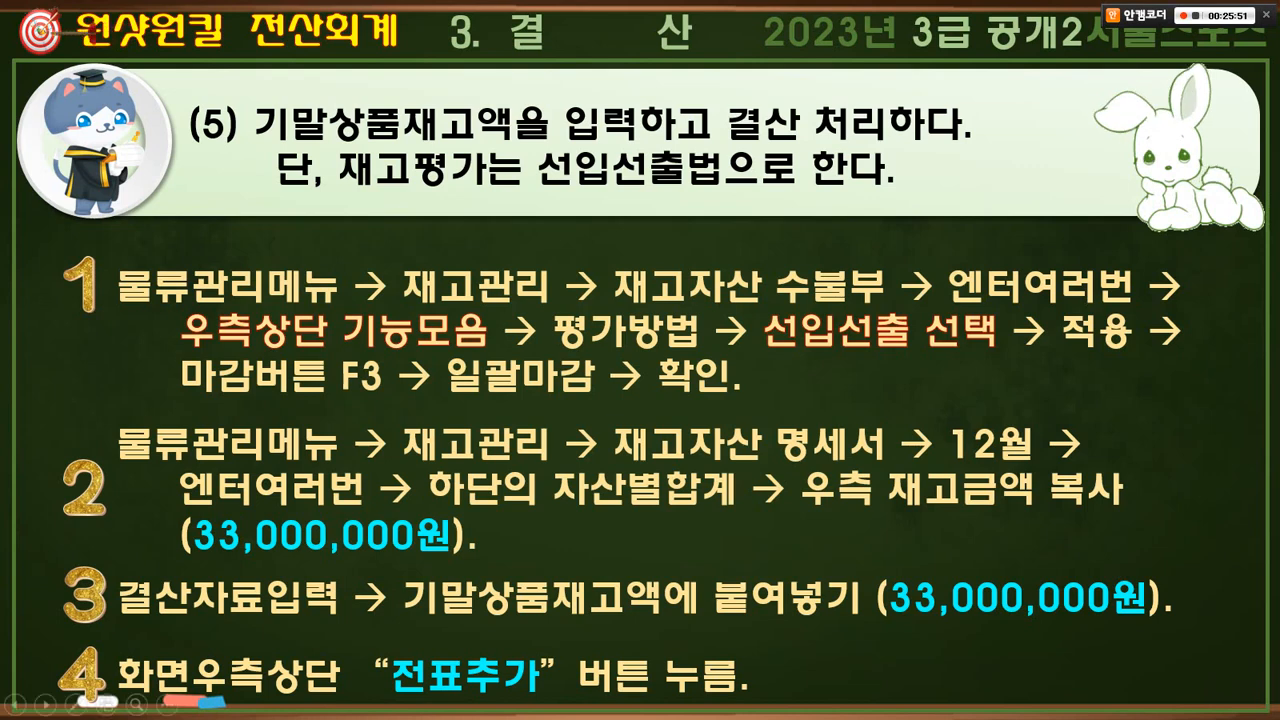
{"action": "mouse_move", "coordinate": [18, 246]}
{"action": "left_mouse_down"}
{"action": "mouse_move", "coordinate": [891, 380]}
{"action": "mouse_move", "coordinate": [1225, 414]}
{"action": "mouse_move", "coordinate": [1241, 703]}
{"action": "left_mouse_up"}
{"action": "mouse_move", "coordinate": [1181, 408]}
{"action": "left_mouse_down"}
{"action": "mouse_move", "coordinate": [1212, 412]}
{"action": "mouse_move", "coordinate": [1221, 390]}
{"action": "left_mouse_up"}
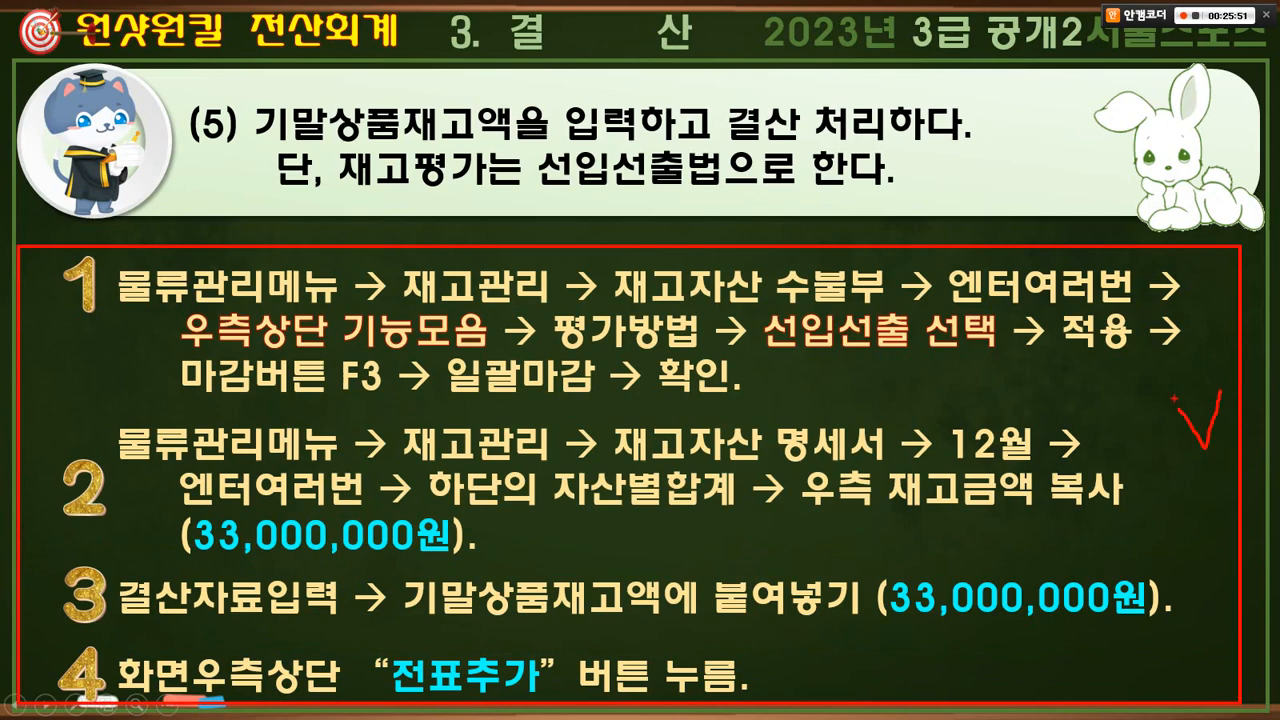
{"action": "mouse_move", "coordinate": [1110, 396]}
{"action": "left_mouse_down"}
{"action": "mouse_move", "coordinate": [1126, 400]}
{"action": "mouse_move", "coordinate": [1118, 410]}
{"action": "left_mouse_up"}
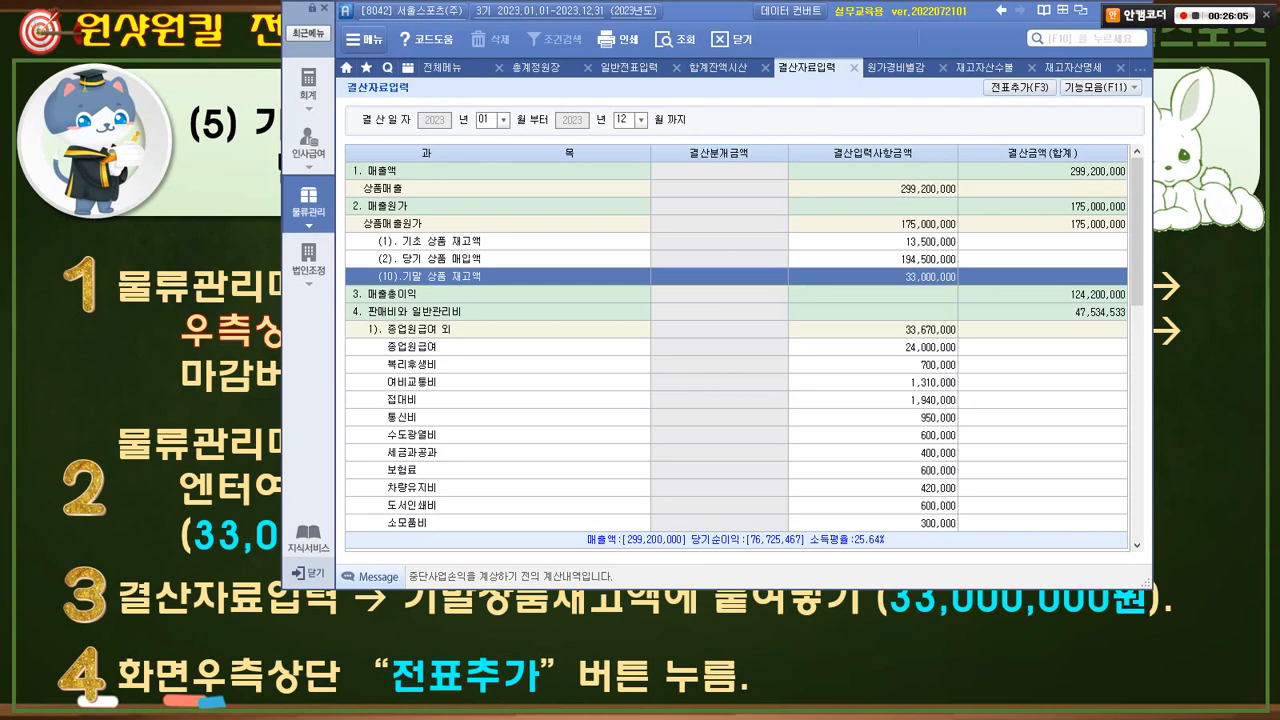
- Add the closing entries from 결산자료입력 to the 일반전표 with 전표추가 and accept the confirmation
{"action": "left_click", "coordinate": [1017, 87]}
{"action": "key", "text": "Return"}
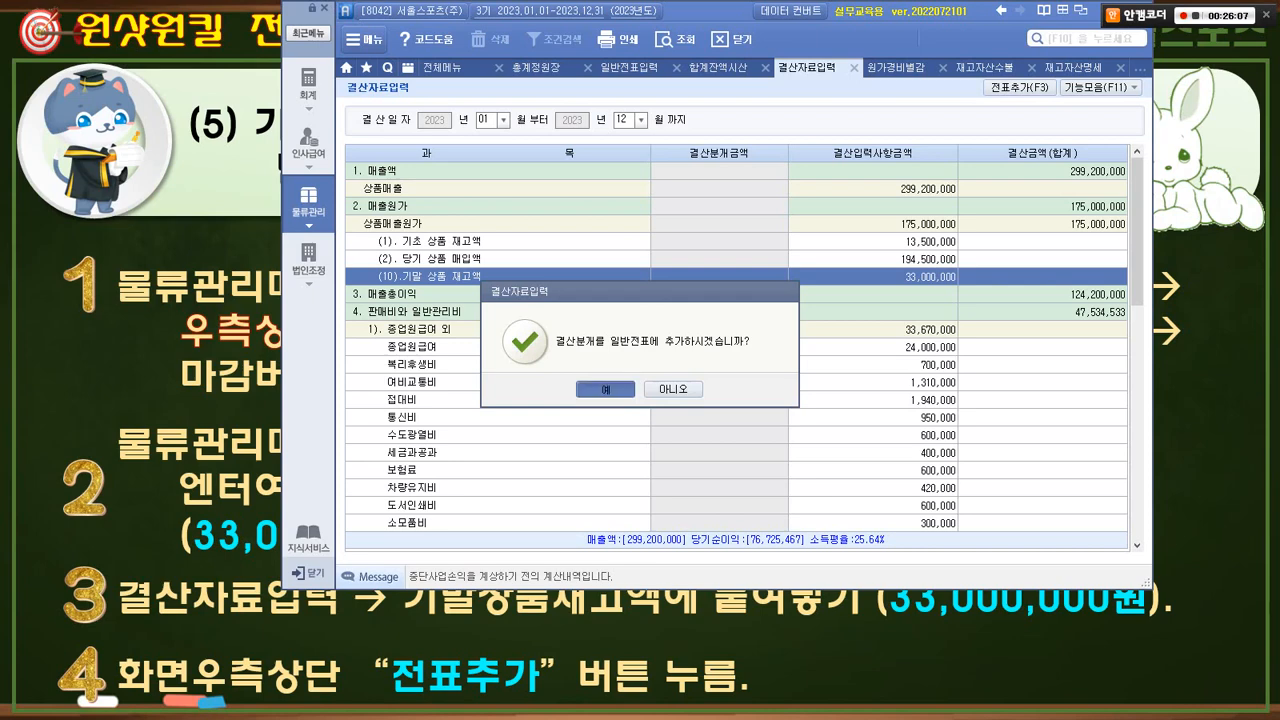
{"action": "key", "text": "Return"}
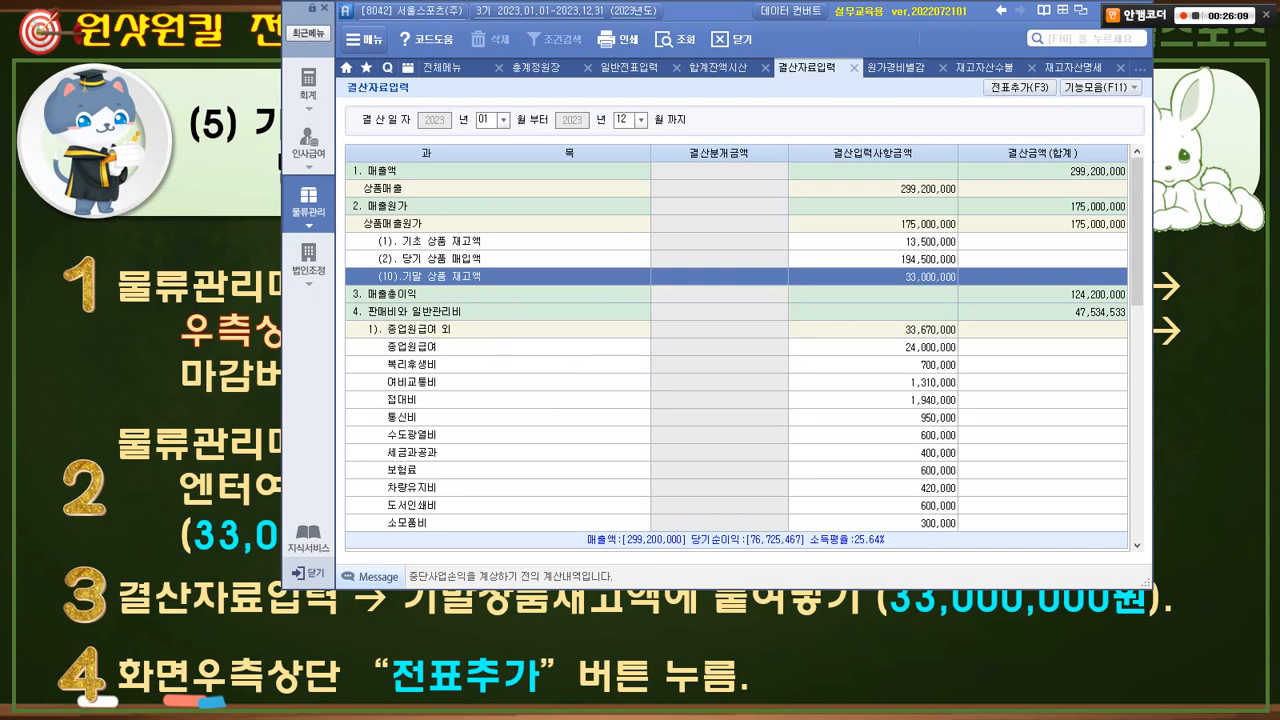
- Close all open work screens from 재고자산명세서 back to 총계정원장, keeping only 전체메뉴 open
{"action": "left_click", "coordinate": [1121, 68]}
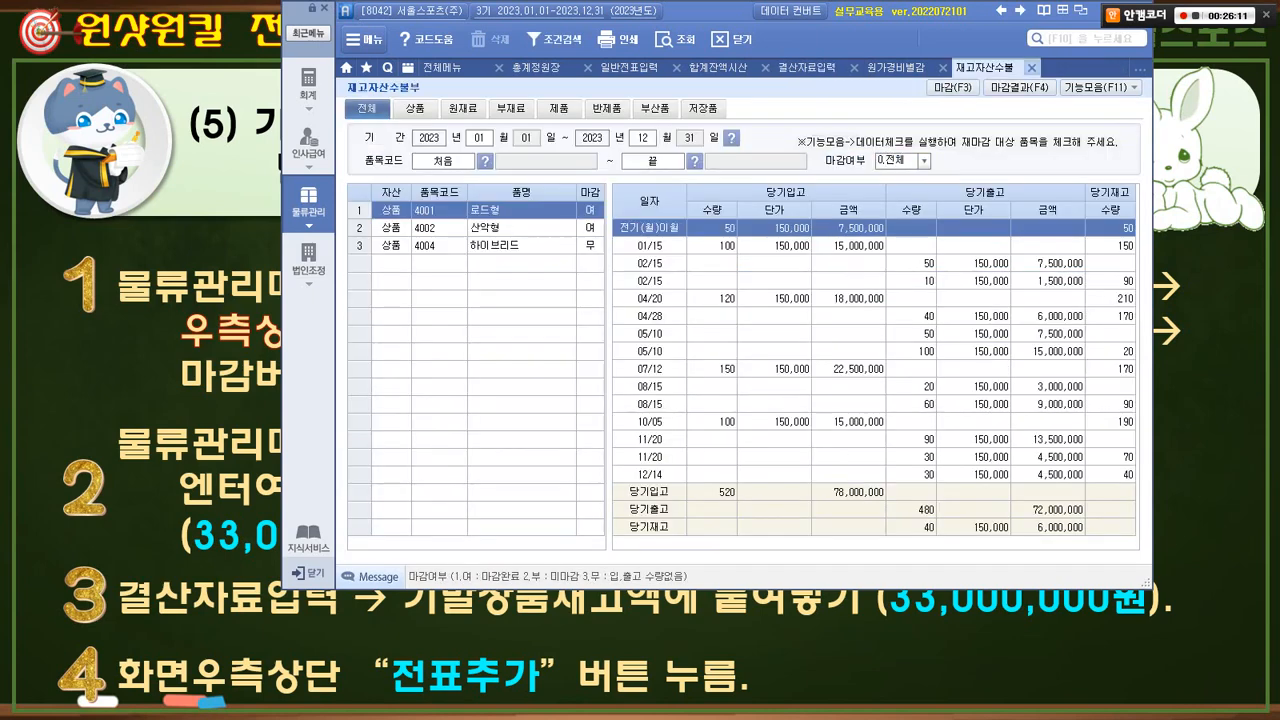
{"action": "left_click", "coordinate": [1121, 68]}
{"action": "left_click", "coordinate": [1121, 68]}
{"action": "left_click", "coordinate": [1002, 68]}
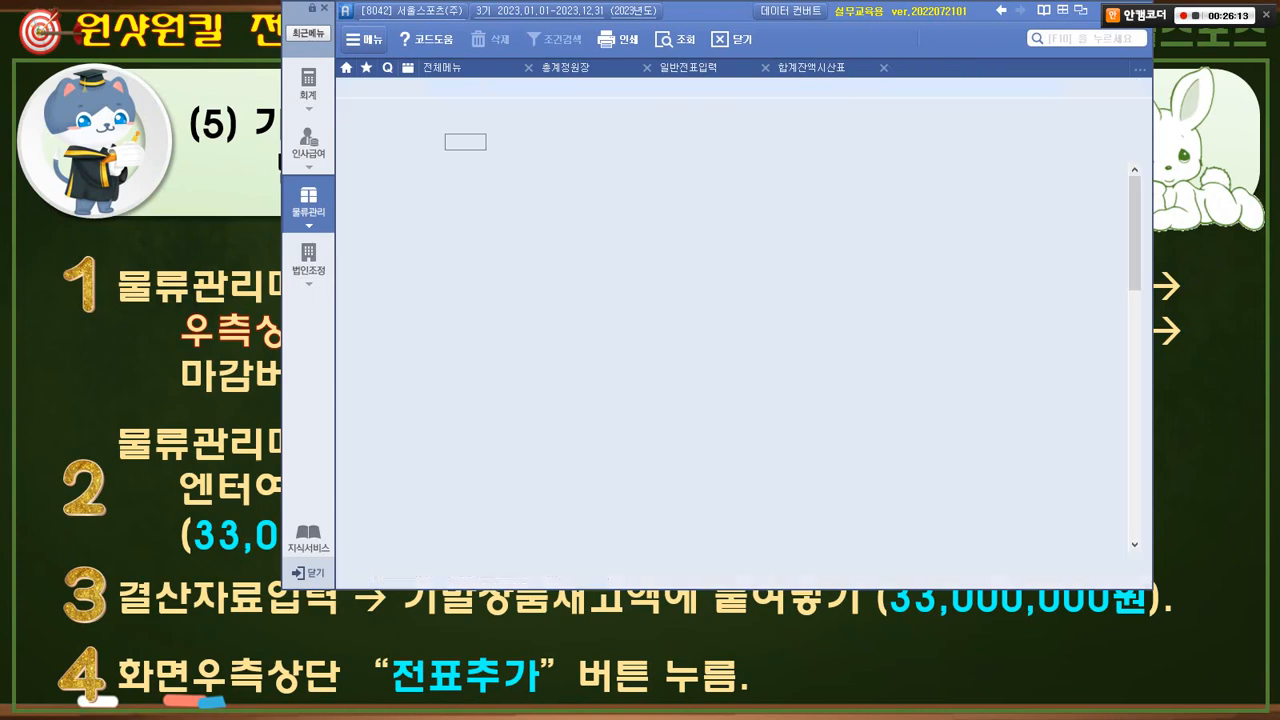
{"action": "left_click", "coordinate": [884, 68]}
{"action": "left_click", "coordinate": [765, 68]}
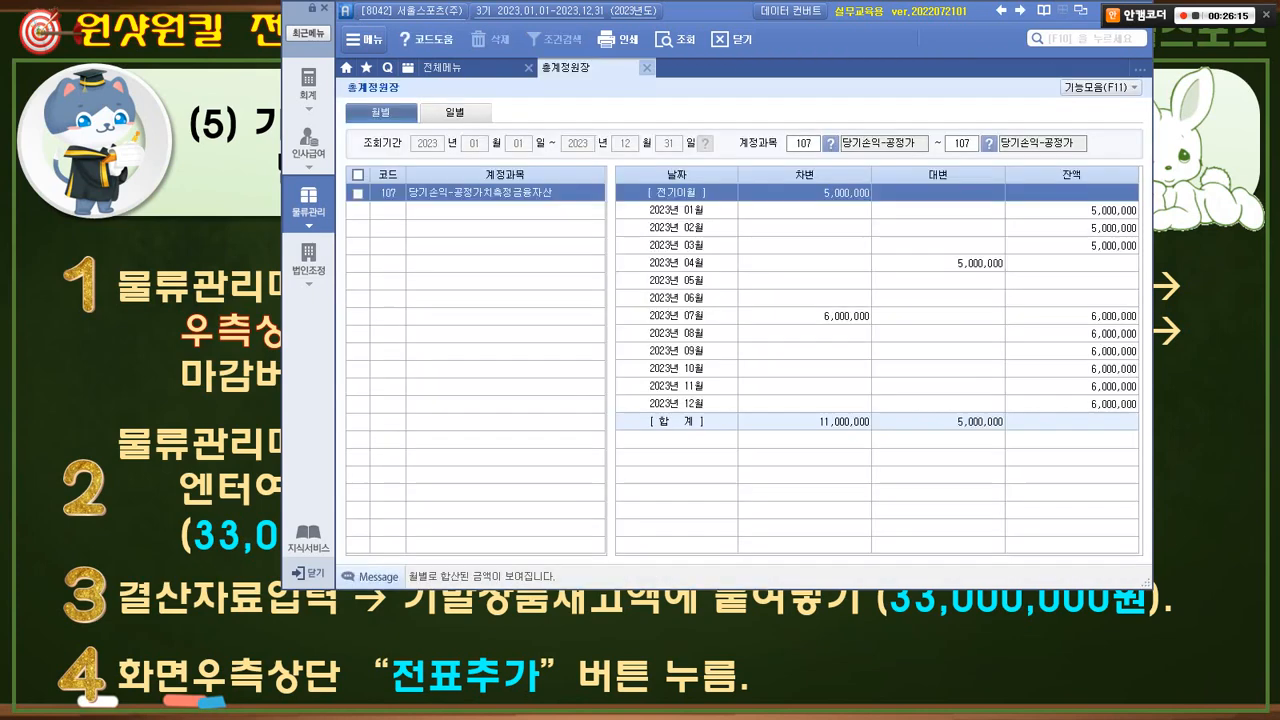
{"action": "left_click", "coordinate": [647, 68]}
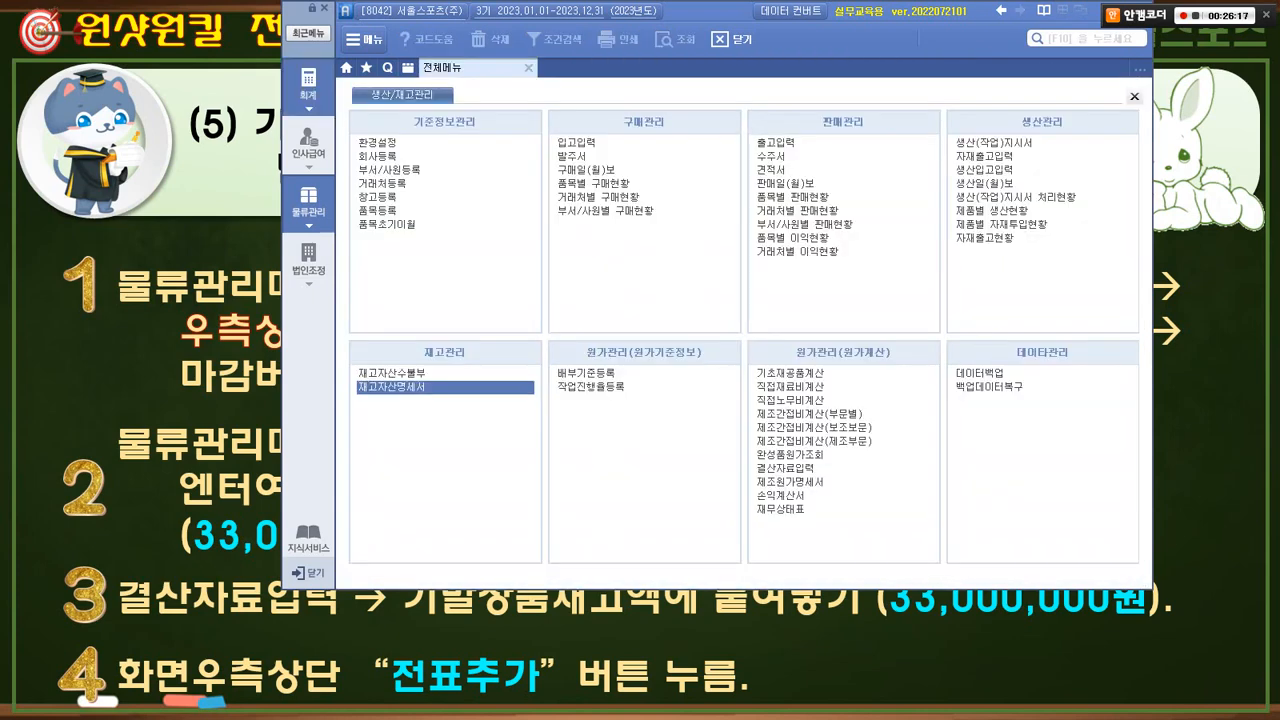
- Open 일반전표입력 in the accounting module and list the vouchers dated December 31, 2023
{"action": "left_click", "coordinate": [308, 85]}
{"action": "left_click", "coordinate": [585, 142]}
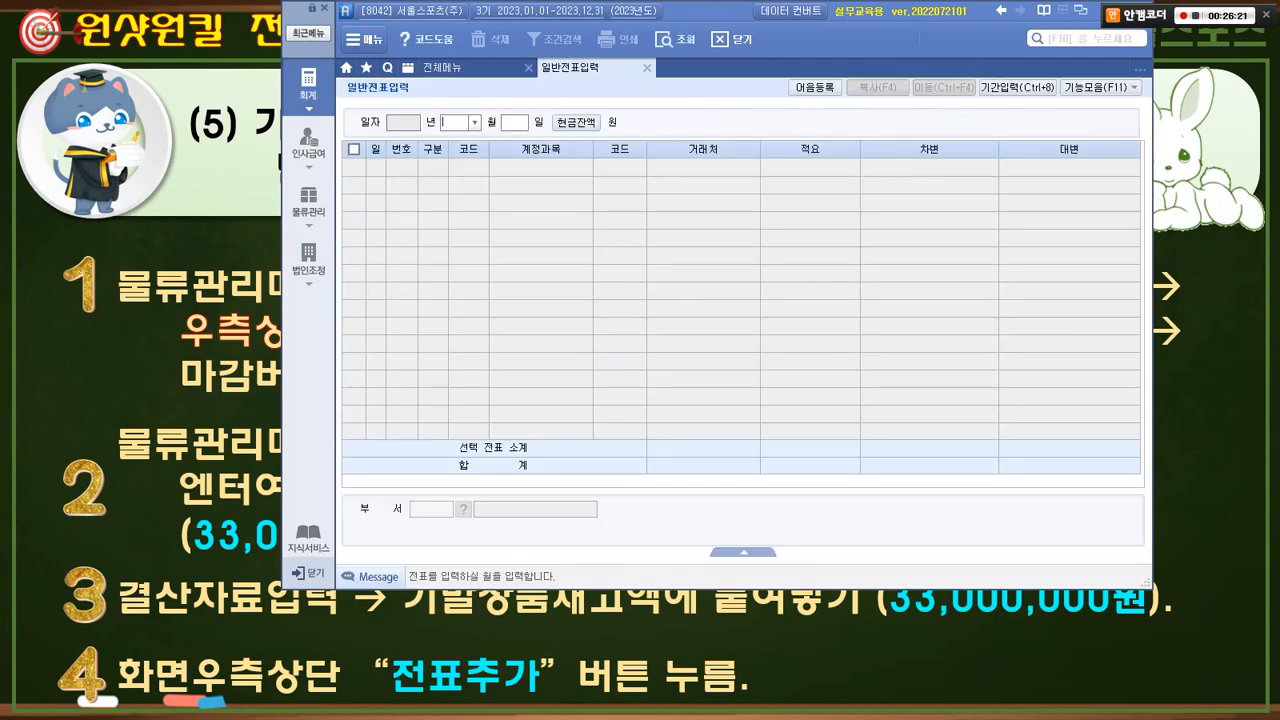
{"action": "type", "text": "12"}
{"action": "key", "text": "Return"}
{"action": "type", "text": "31"}
{"action": "key", "text": "Return"}
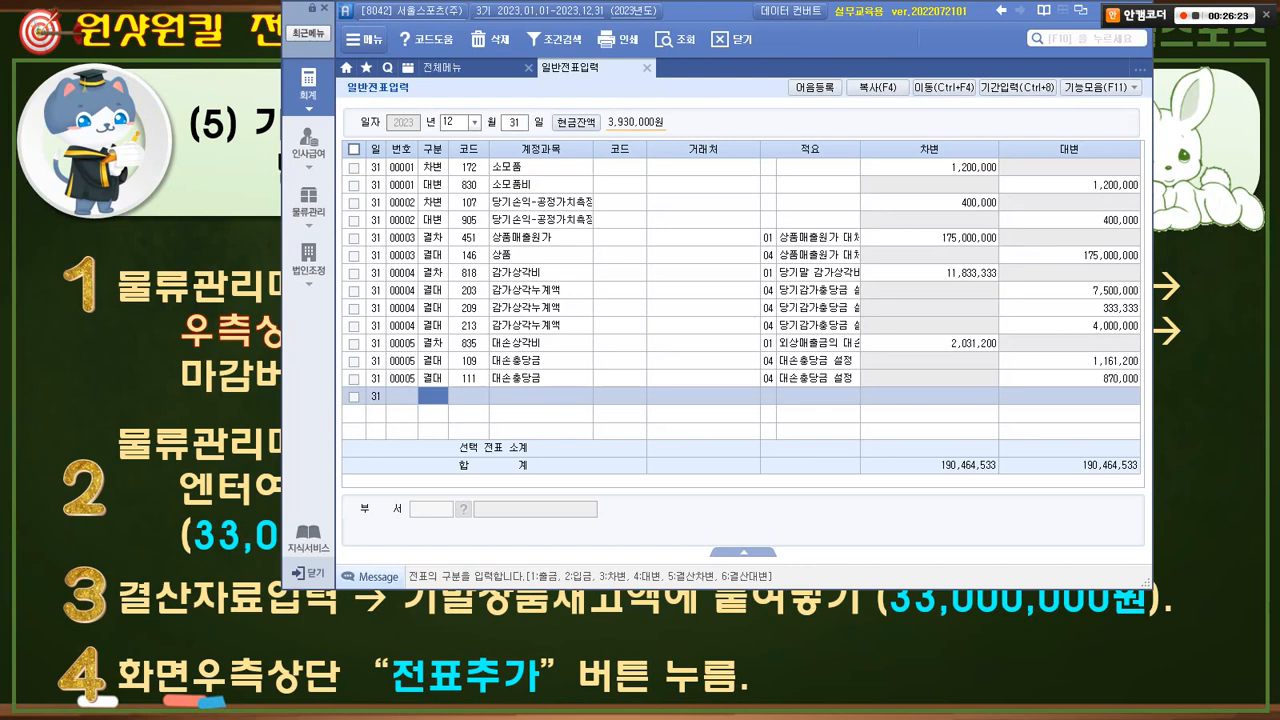
- Examine the 결차 and 결대 closing entries among the December 31 vouchers and close 일반전표입력
{"action": "left_click_drag", "start_coordinate": [417, 239], "coordinate": [581, 397]}
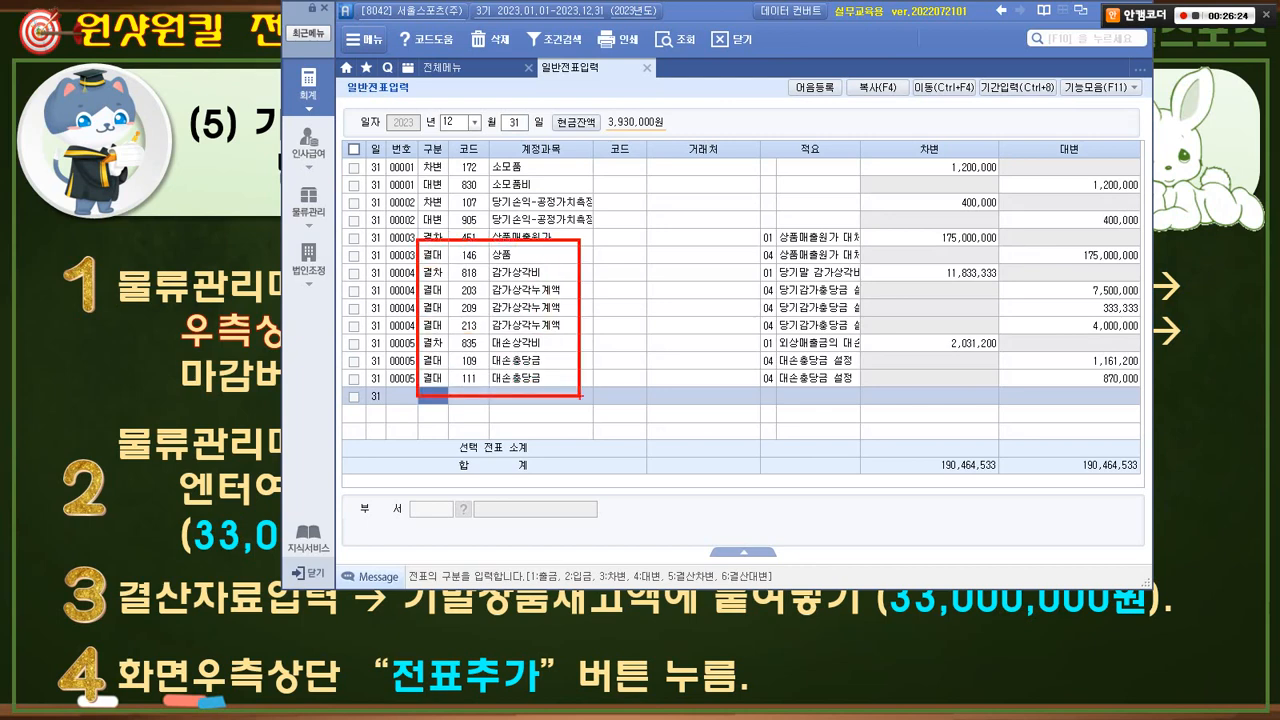
{"action": "mouse_move", "coordinate": [971, 376]}
{"action": "left_mouse_down"}
{"action": "mouse_move", "coordinate": [990, 208]}
{"action": "mouse_move", "coordinate": [1016, 344]}
{"action": "left_mouse_up"}
{"action": "left_click_drag", "start_coordinate": [531, 272], "coordinate": [595, 236]}
{"action": "mouse_move", "coordinate": [828, 334]}
{"action": "left_mouse_down"}
{"action": "mouse_move", "coordinate": [684, 226]}
{"action": "mouse_move", "coordinate": [724, 193]}
{"action": "left_mouse_up"}
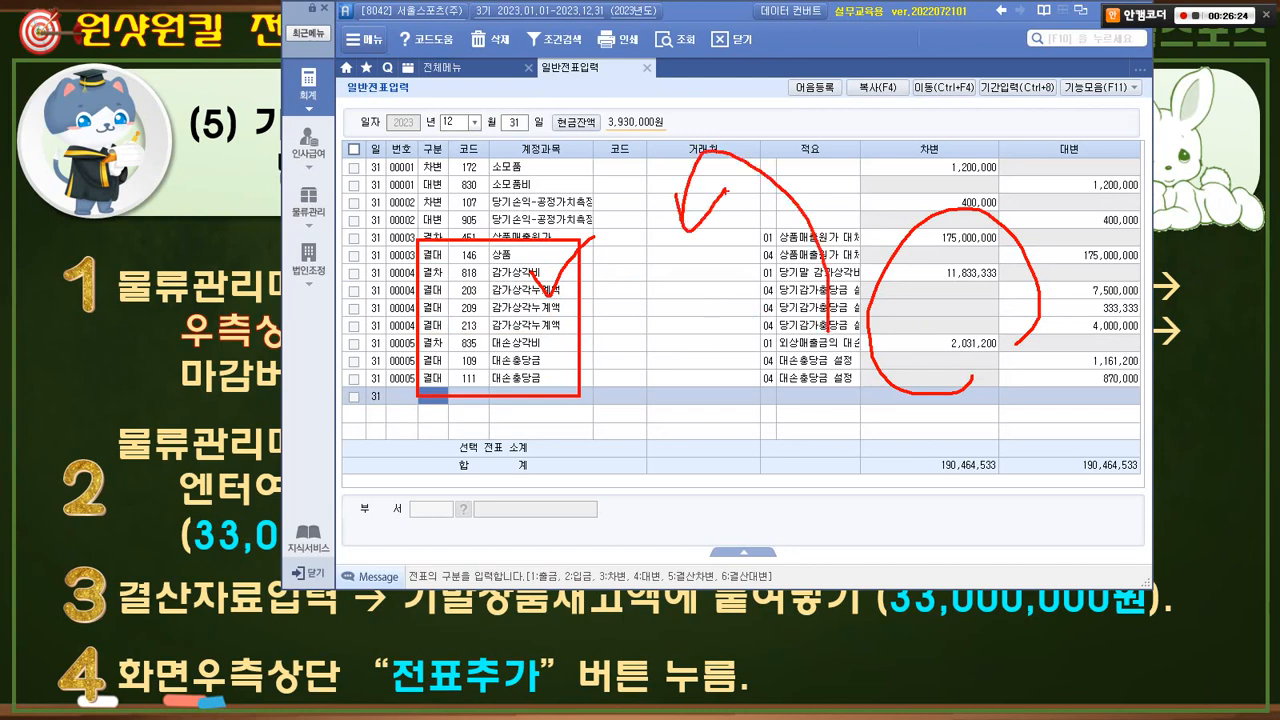
{"action": "mouse_move", "coordinate": [416, 247]}
{"action": "left_mouse_down"}
{"action": "mouse_move", "coordinate": [468, 320]}
{"action": "mouse_move", "coordinate": [472, 392]}
{"action": "mouse_move", "coordinate": [614, 232]}
{"action": "left_mouse_up"}
{"action": "left_click_drag", "start_coordinate": [474, 254], "coordinate": [662, 408]}
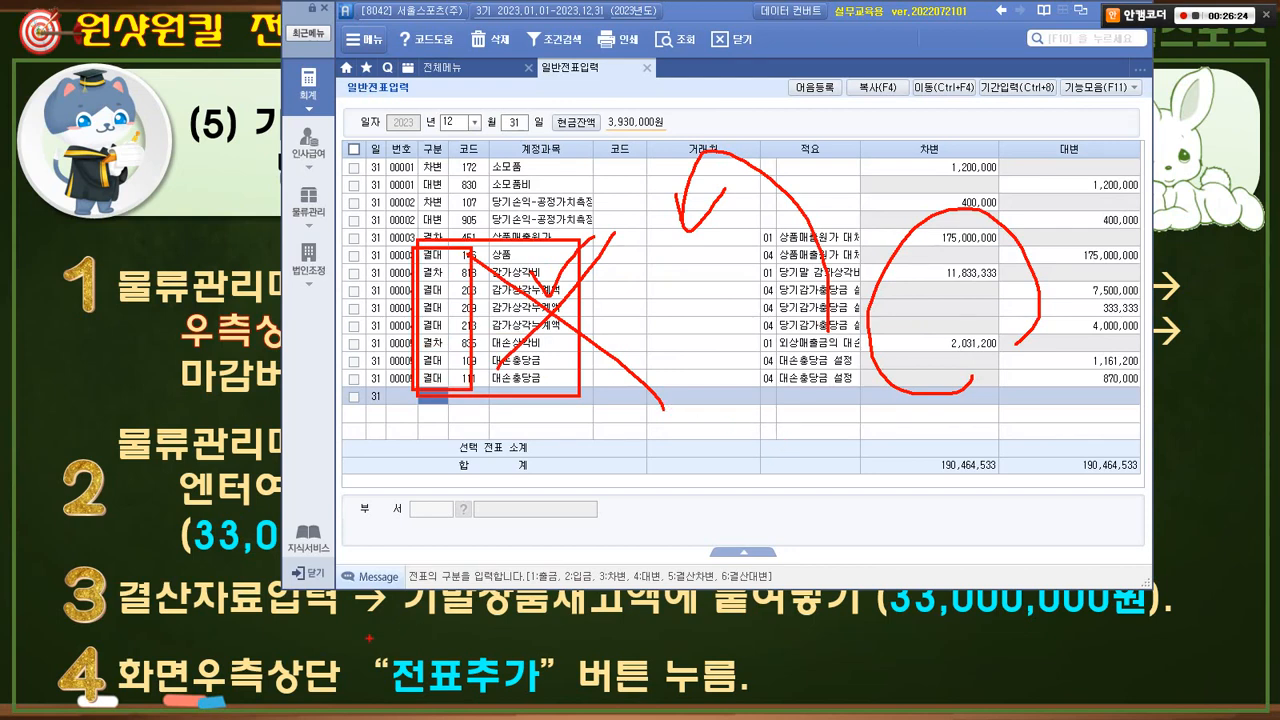
{"action": "left_click_drag", "start_coordinate": [369, 637], "coordinate": [568, 706]}
{"action": "left_click_drag", "start_coordinate": [484, 622], "coordinate": [540, 562]}
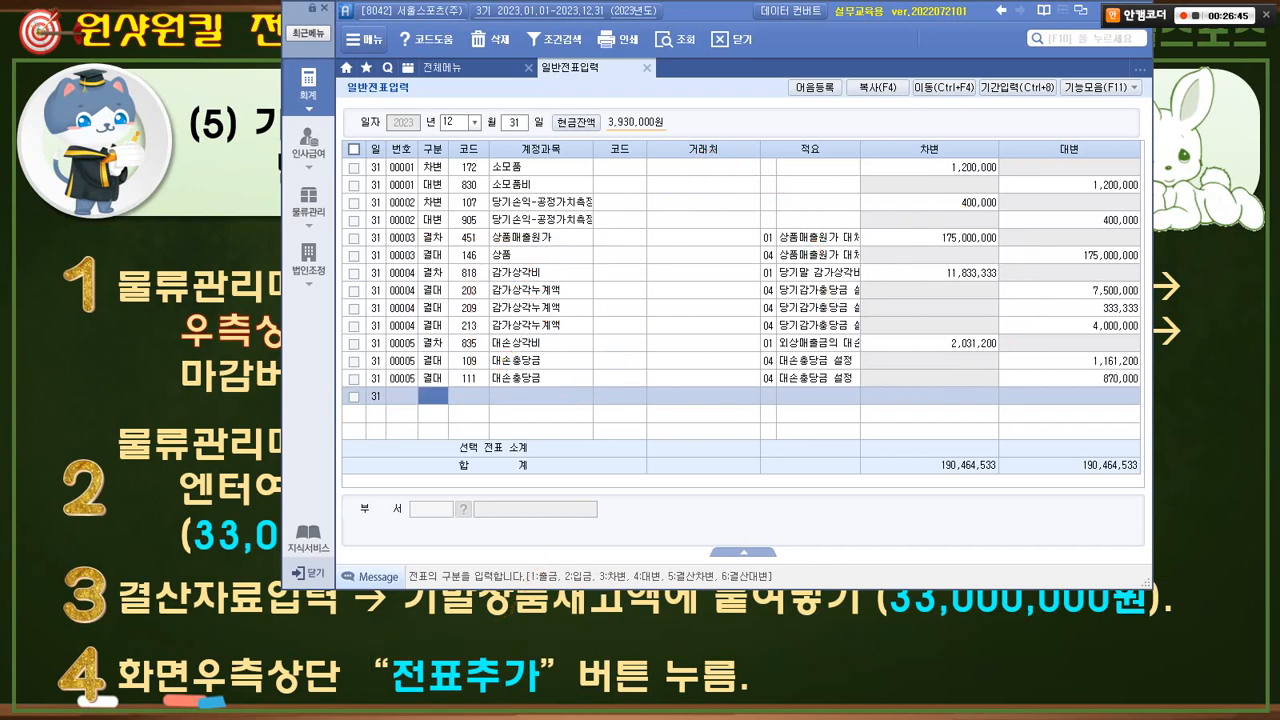
{"action": "mouse_move", "coordinate": [526, 613]}
{"action": "left_mouse_down"}
{"action": "mouse_move", "coordinate": [436, 643]}
{"action": "mouse_move", "coordinate": [470, 628]}
{"action": "left_mouse_up"}
{"action": "left_click", "coordinate": [647, 68]}
{"action": "key", "text": "alt+Tab"}
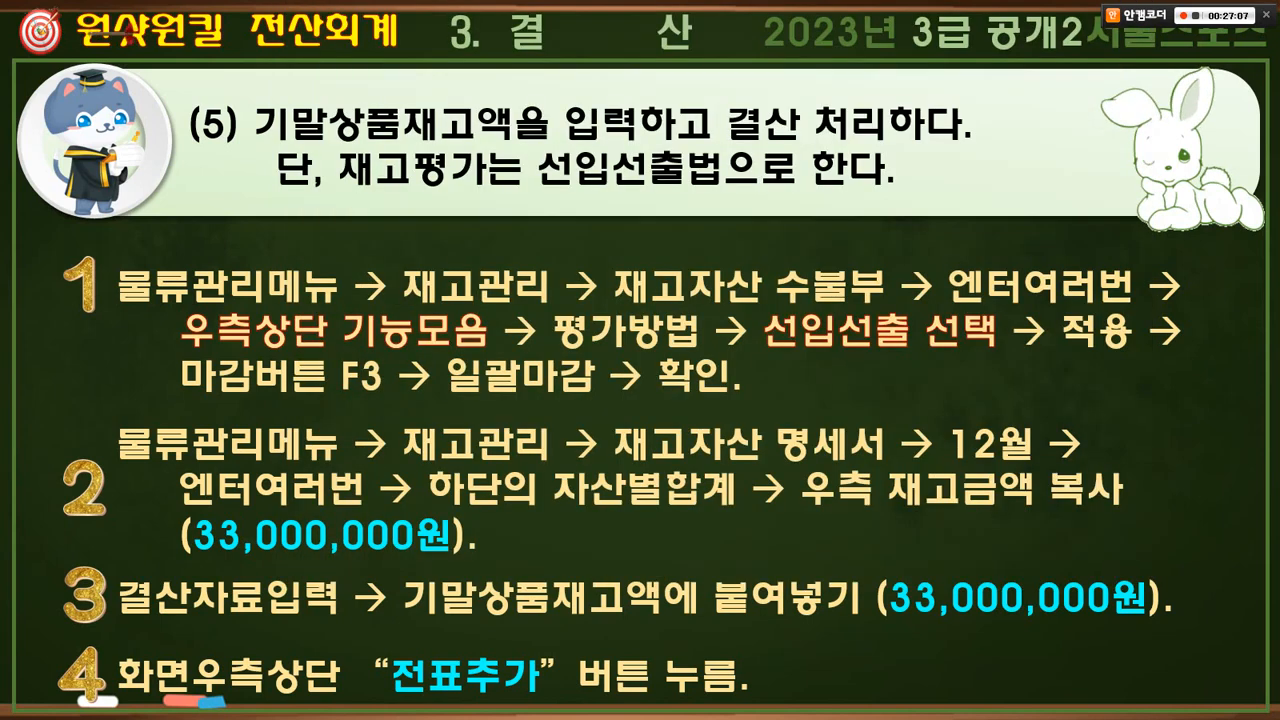
{"action": "key", "text": "Right"}
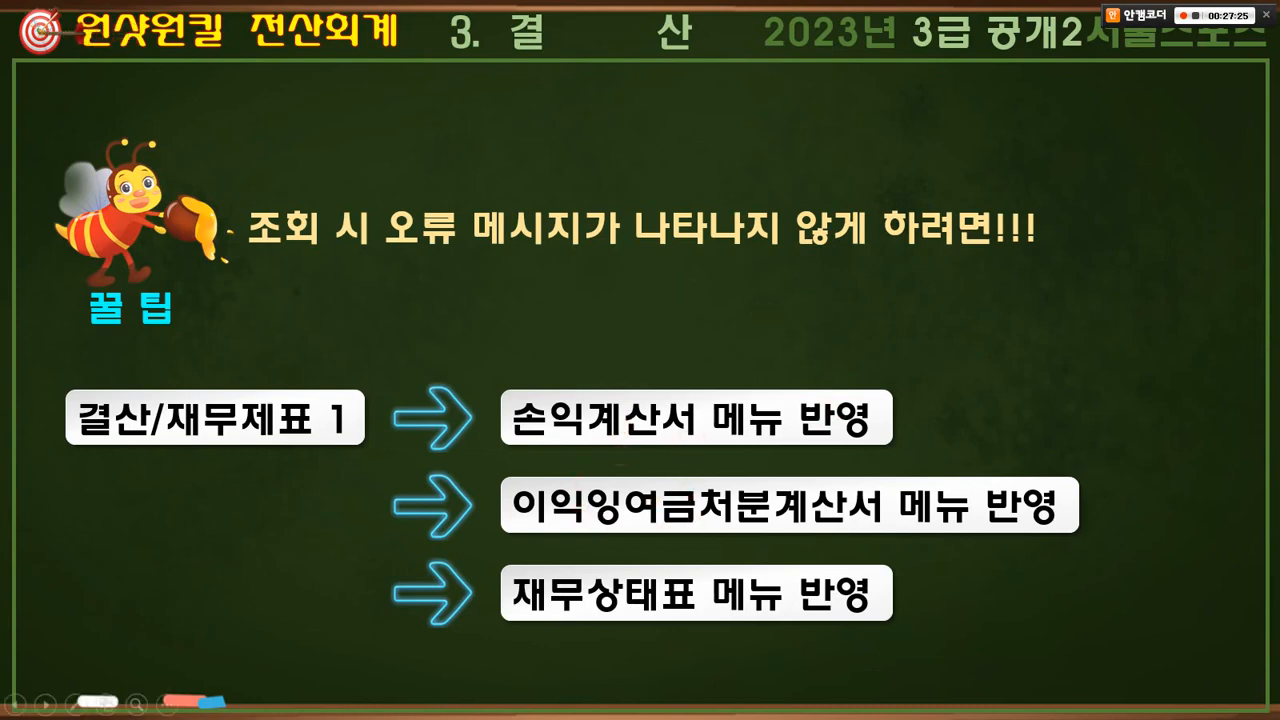
{"action": "left_click", "coordinate": [622, 503]}
{"action": "key", "text": "alt+Tab"}
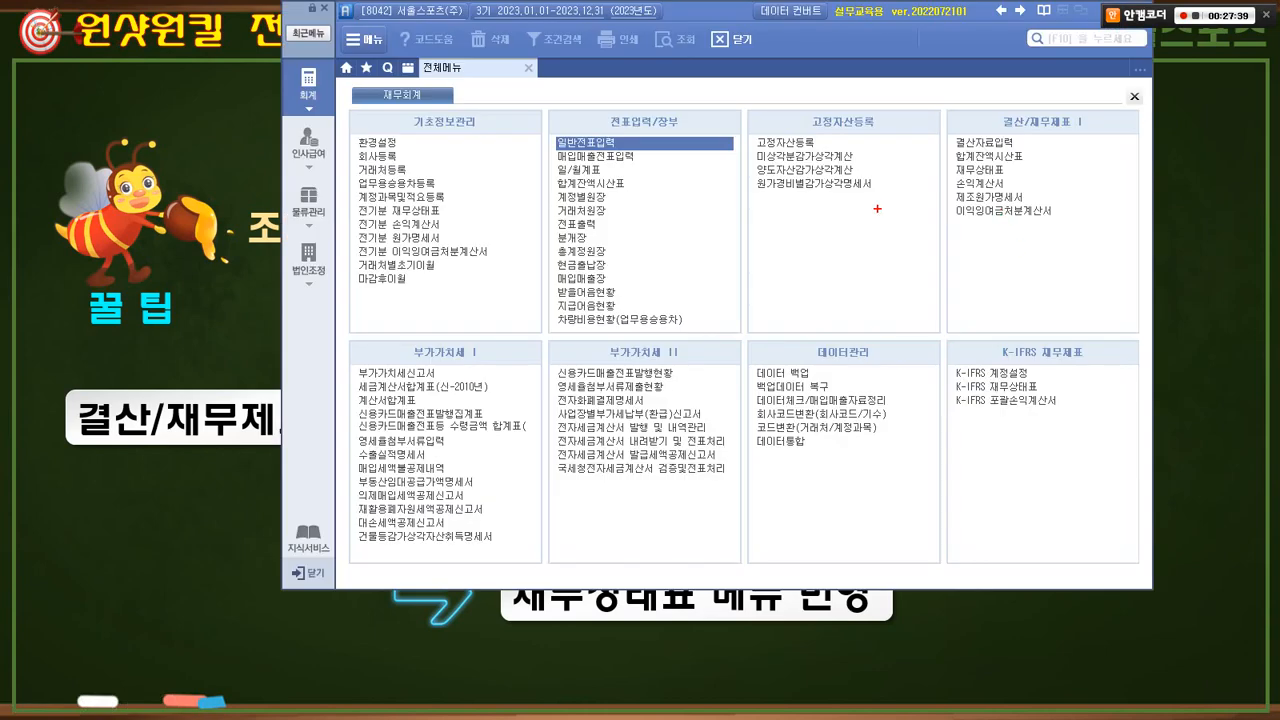
{"action": "left_click_drag", "start_coordinate": [944, 175], "coordinate": [1018, 190]}
{"action": "mouse_move", "coordinate": [930, 167]}
{"action": "left_mouse_down"}
{"action": "mouse_move", "coordinate": [921, 181]}
{"action": "mouse_move", "coordinate": [1012, 204]}
{"action": "mouse_move", "coordinate": [1070, 203]}
{"action": "mouse_move", "coordinate": [1060, 190]}
{"action": "mouse_move", "coordinate": [1078, 182]}
{"action": "left_mouse_up"}
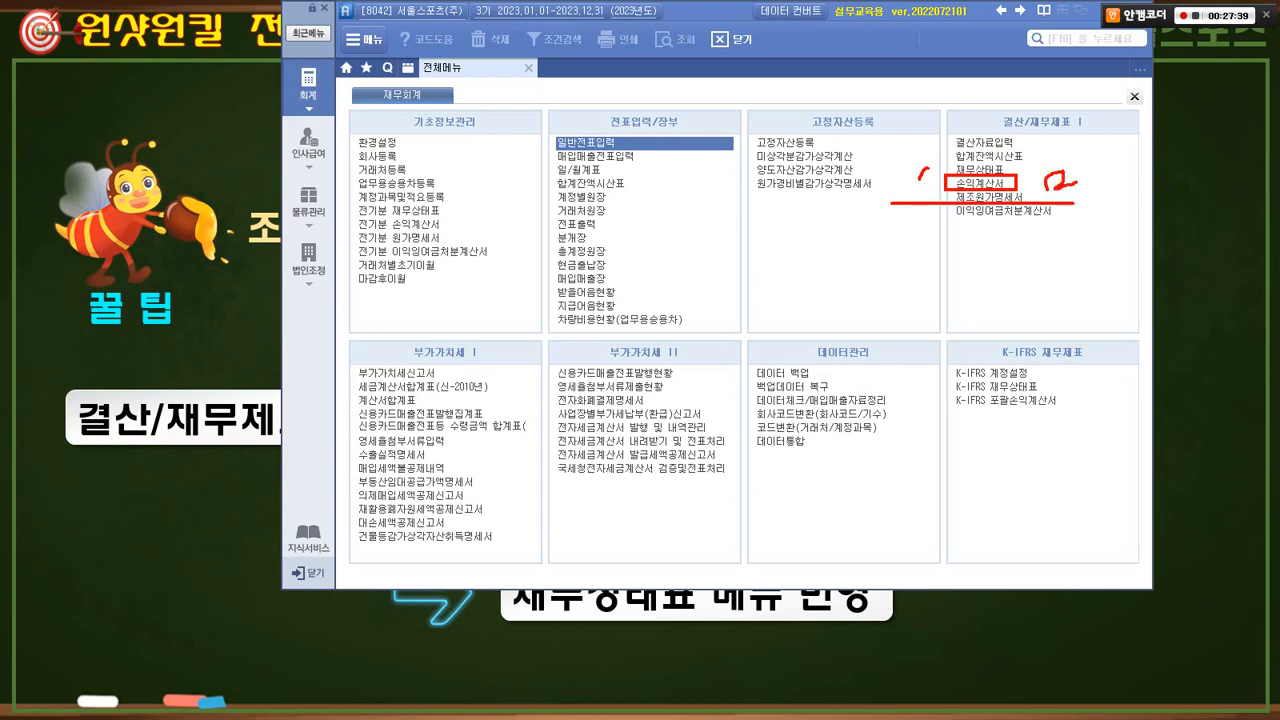
{"action": "left_click_drag", "start_coordinate": [848, 224], "coordinate": [1094, 223]}
{"action": "mouse_move", "coordinate": [842, 194]}
{"action": "left_mouse_down"}
{"action": "mouse_move", "coordinate": [858, 200]}
{"action": "mouse_move", "coordinate": [843, 208]}
{"action": "left_mouse_up"}
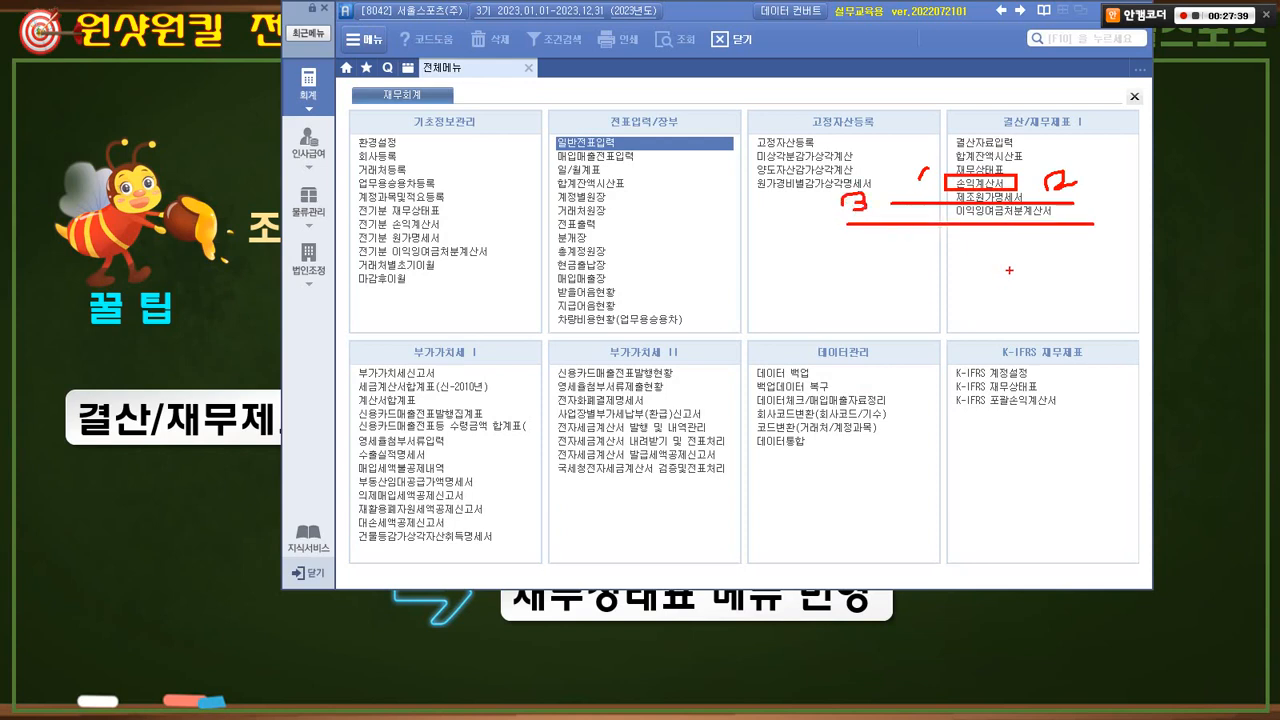
{"action": "key", "text": "Escape"}
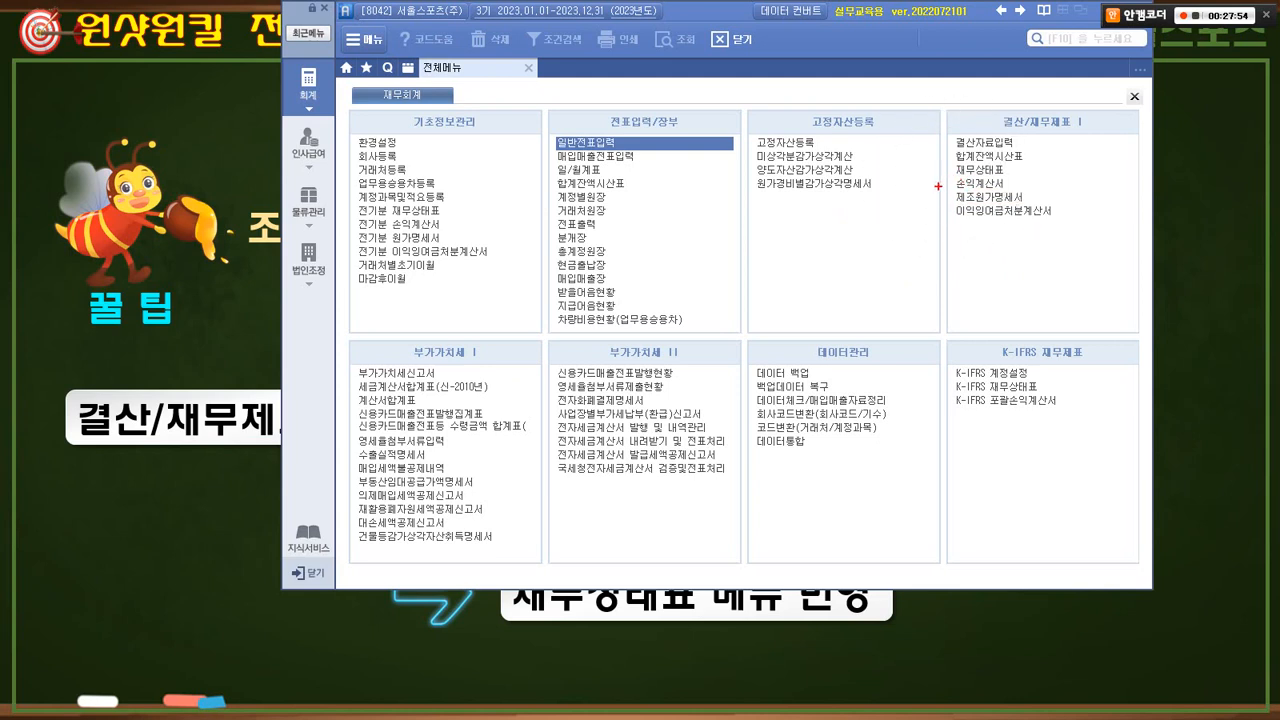
{"action": "left_click_drag", "start_coordinate": [936, 186], "coordinate": [1026, 186]}
{"action": "mouse_move", "coordinate": [922, 176]}
{"action": "left_mouse_down"}
{"action": "mouse_move", "coordinate": [928, 198]}
{"action": "mouse_move", "coordinate": [918, 172]}
{"action": "left_mouse_up"}
{"action": "mouse_move", "coordinate": [879, 225]}
{"action": "left_mouse_down"}
{"action": "mouse_move", "coordinate": [1168, 226]}
{"action": "mouse_move", "coordinate": [1108, 203]}
{"action": "mouse_move", "coordinate": [1132, 214]}
{"action": "left_mouse_up"}
{"action": "left_click_drag", "start_coordinate": [956, 180], "coordinate": [1110, 175]}
{"action": "mouse_move", "coordinate": [1078, 162]}
{"action": "left_mouse_down"}
{"action": "mouse_move", "coordinate": [1070, 148]}
{"action": "mouse_move", "coordinate": [1064, 166]}
{"action": "mouse_move", "coordinate": [1096, 136]}
{"action": "mouse_move", "coordinate": [1071, 186]}
{"action": "left_mouse_up"}
{"action": "key", "text": "alt+Tab"}
{"action": "mouse_move", "coordinate": [707, 97]}
{"action": "left_mouse_down"}
{"action": "mouse_move", "coordinate": [811, 478]}
{"action": "mouse_move", "coordinate": [710, 333]}
{"action": "left_mouse_up"}
{"action": "left_click_drag", "start_coordinate": [601, 168], "coordinate": [648, 163]}
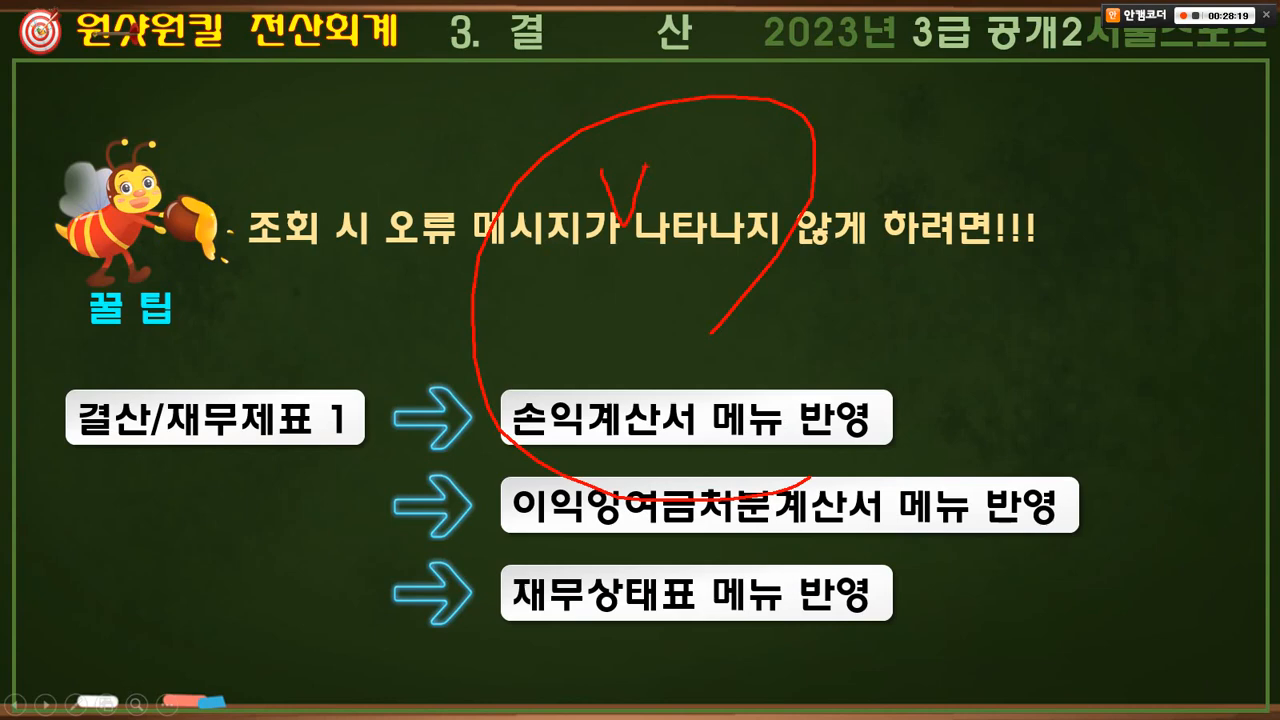
{"action": "key", "text": "e"}
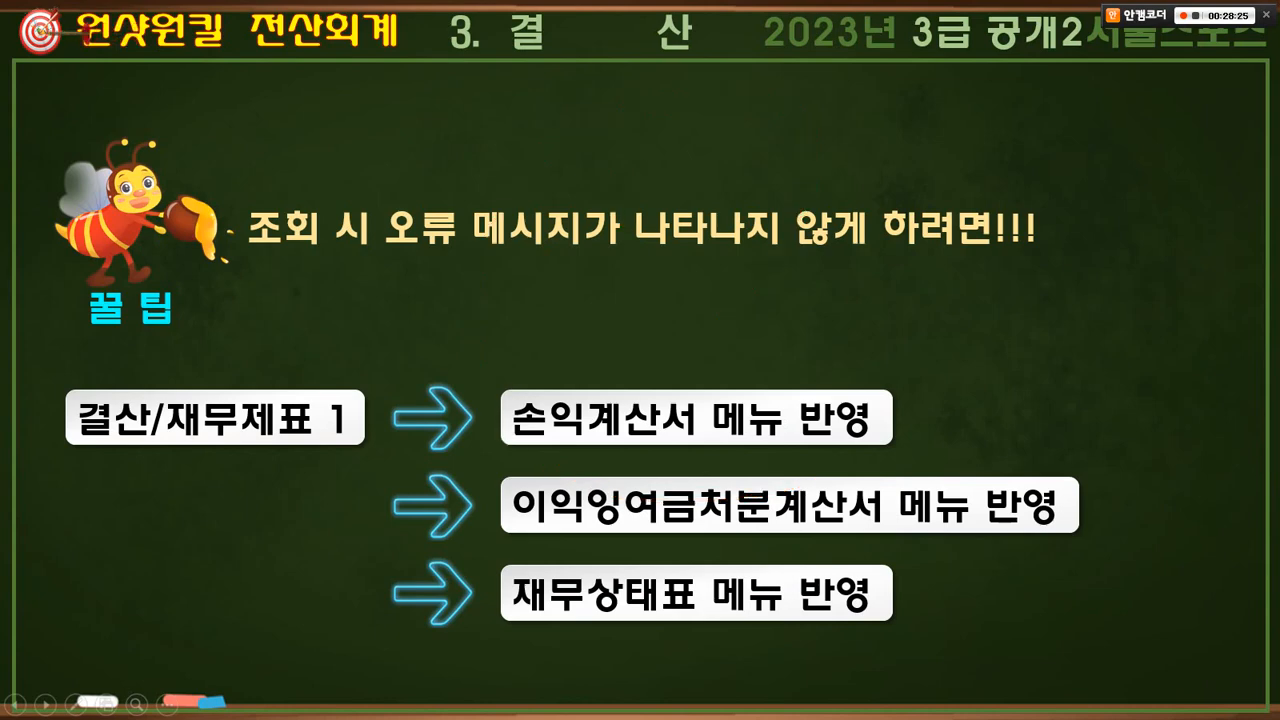
{"action": "key", "text": "Right"}
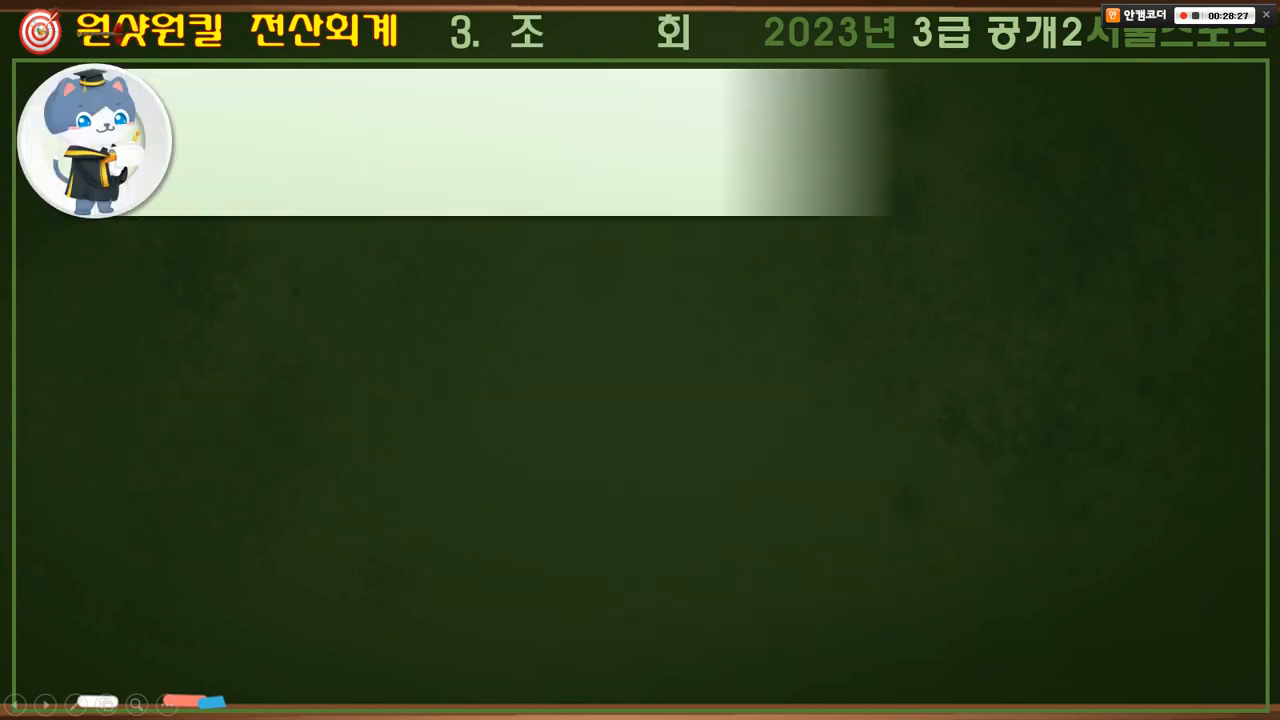
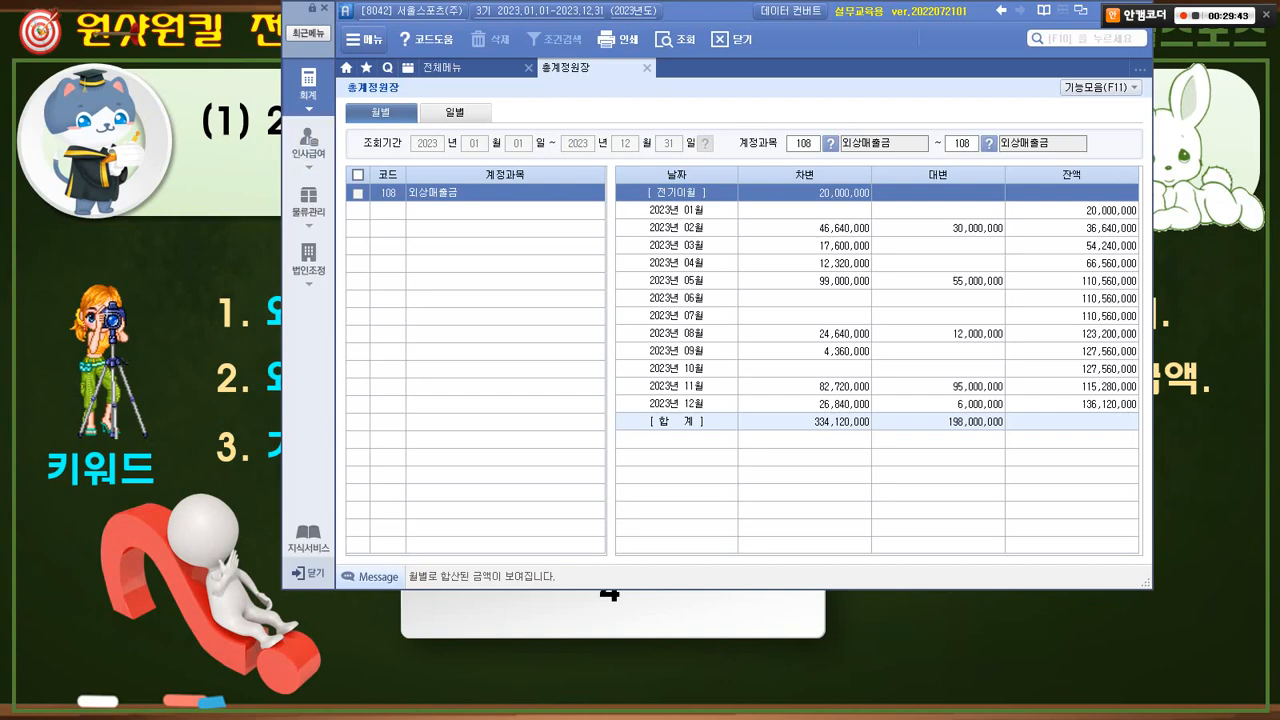
{"action": "left_click", "coordinate": [308, 88]}
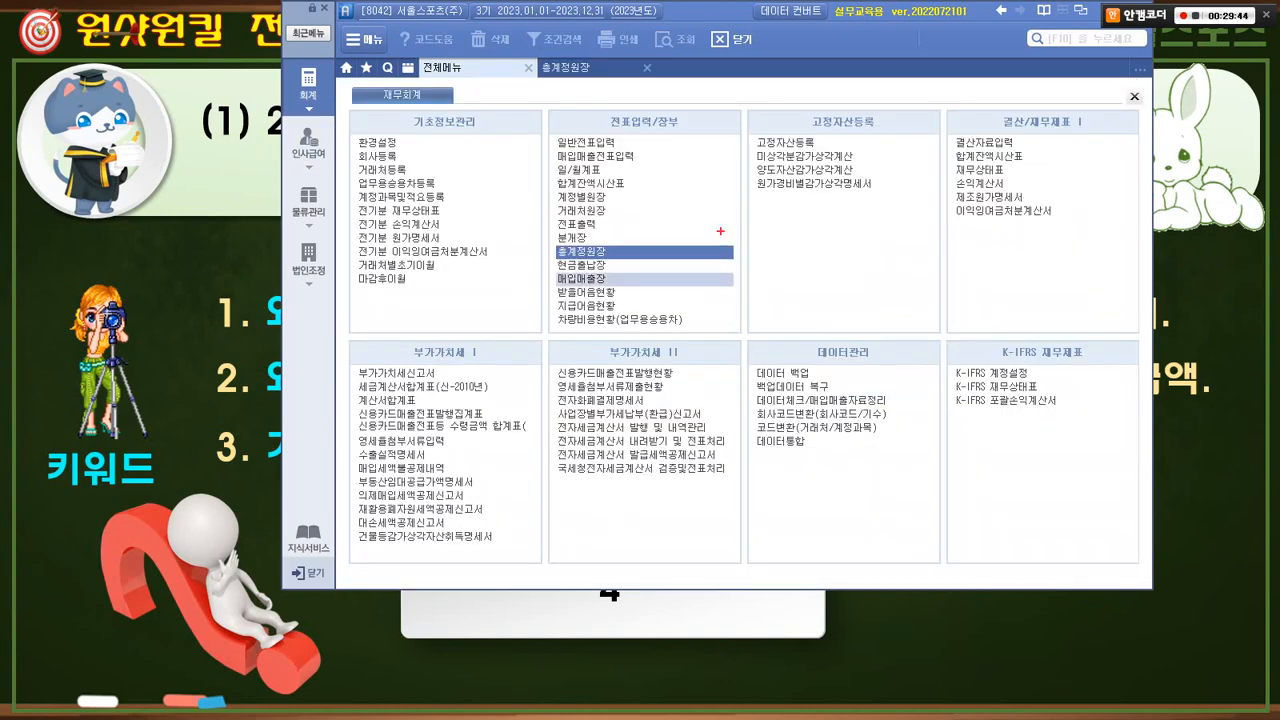
{"action": "mouse_move", "coordinate": [864, 597]}
{"action": "left_mouse_down"}
{"action": "mouse_move", "coordinate": [250, 420]}
{"action": "mouse_move", "coordinate": [848, 528]}
{"action": "mouse_move", "coordinate": [820, 606]}
{"action": "left_mouse_up"}
{"action": "left_click_drag", "start_coordinate": [701, 200], "coordinate": [622, 328]}
{"action": "left_click_drag", "start_coordinate": [628, 246], "coordinate": [704, 378]}
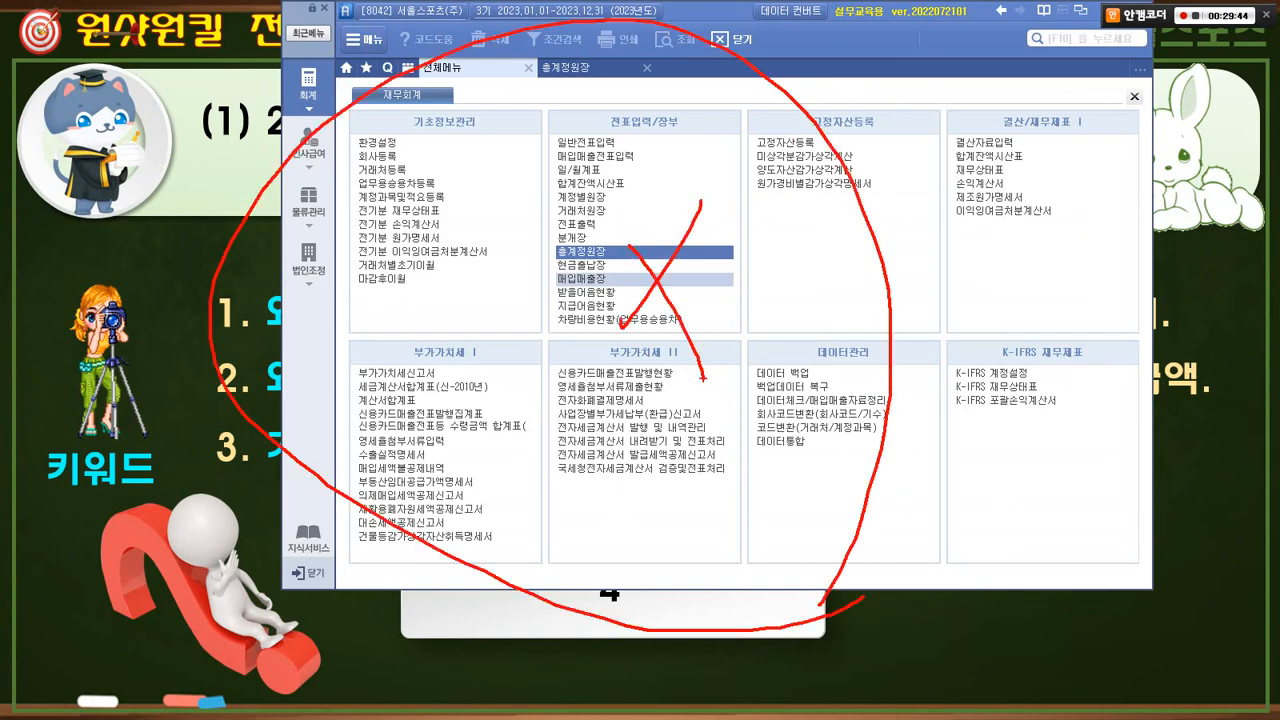
{"action": "left_click_drag", "start_coordinate": [967, 57], "coordinate": [1135, 99]}
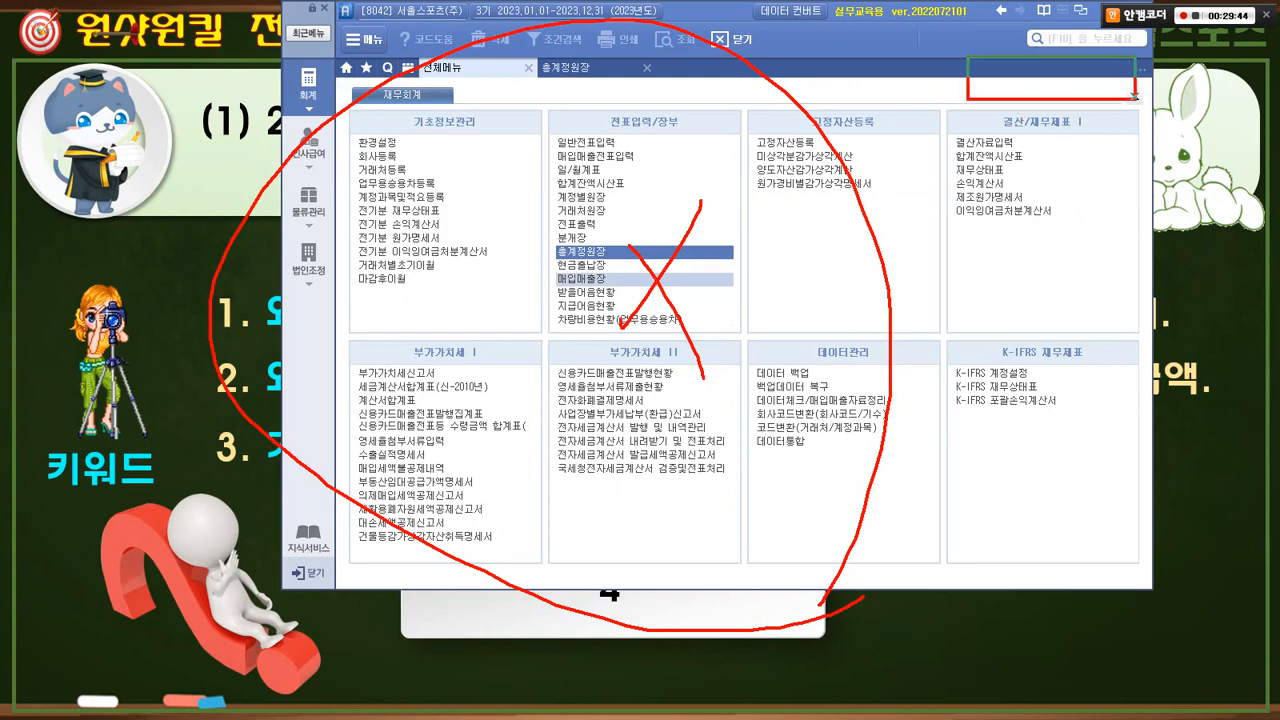
{"action": "left_click_drag", "start_coordinate": [464, 506], "coordinate": [688, 565]}
{"action": "left_click_drag", "start_coordinate": [646, 521], "coordinate": [656, 532]}
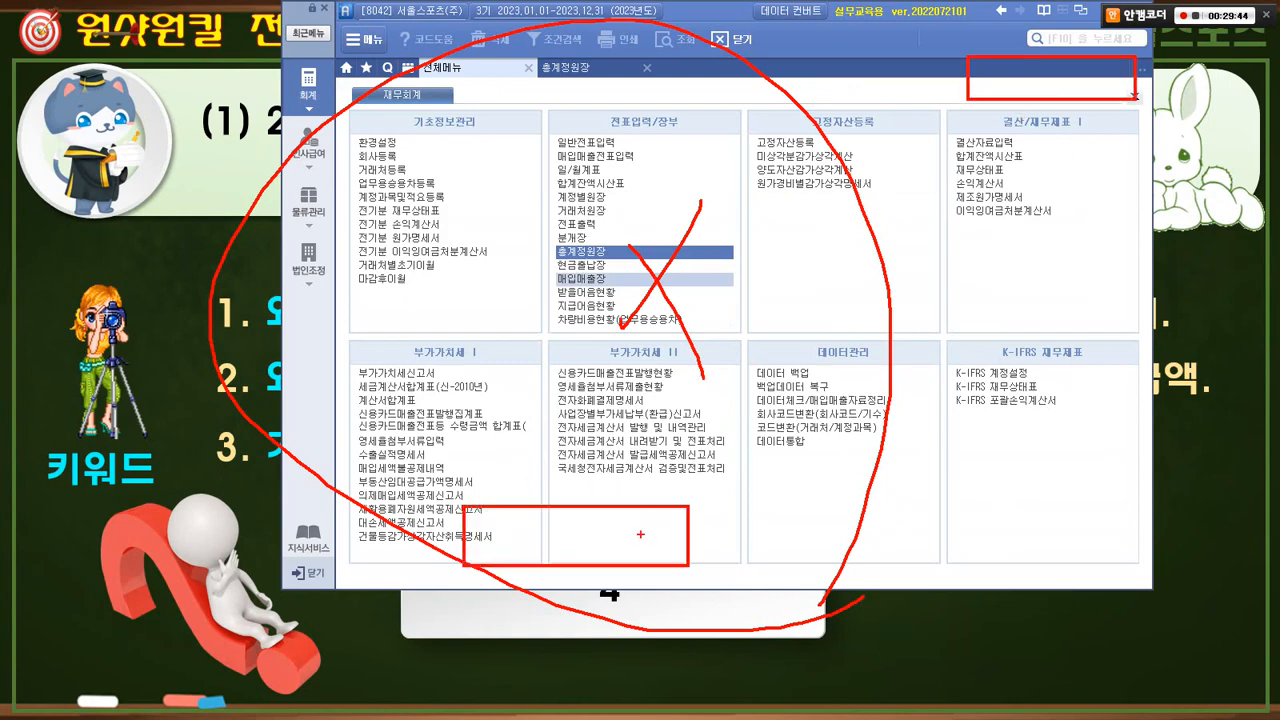
{"action": "left_click_drag", "start_coordinate": [720, 447], "coordinate": [642, 535]}
{"action": "left_click_drag", "start_coordinate": [778, 367], "coordinate": [762, 398]}
{"action": "mouse_move", "coordinate": [809, 372]}
{"action": "left_mouse_down"}
{"action": "mouse_move", "coordinate": [824, 390]}
{"action": "mouse_move", "coordinate": [852, 370]}
{"action": "mouse_move", "coordinate": [940, 368]}
{"action": "mouse_move", "coordinate": [777, 348]}
{"action": "mouse_move", "coordinate": [945, 392]}
{"action": "left_mouse_up"}
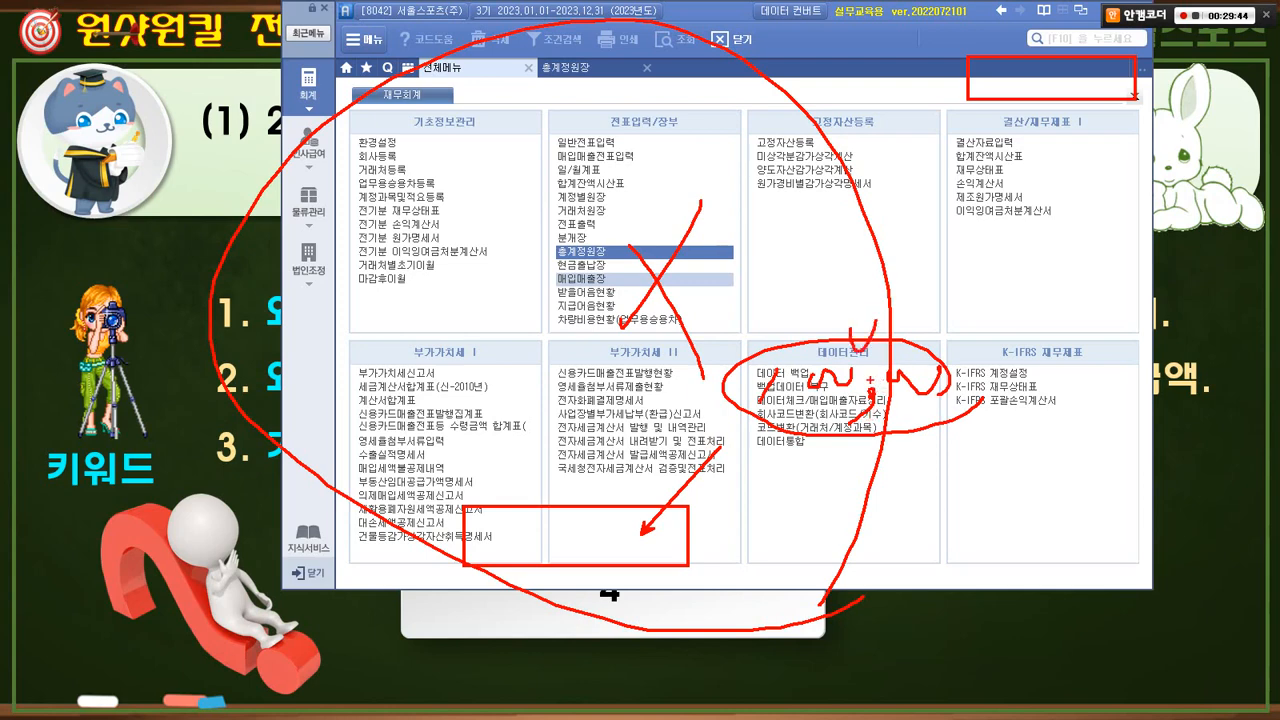
{"action": "left_click_drag", "start_coordinate": [890, 497], "coordinate": [942, 450]}
{"action": "mouse_move", "coordinate": [955, 466]}
{"action": "left_mouse_down"}
{"action": "mouse_move", "coordinate": [957, 486]}
{"action": "mouse_move", "coordinate": [995, 497]}
{"action": "mouse_move", "coordinate": [992, 463]}
{"action": "left_mouse_up"}
{"action": "left_click_drag", "start_coordinate": [1008, 474], "coordinate": [1086, 482]}
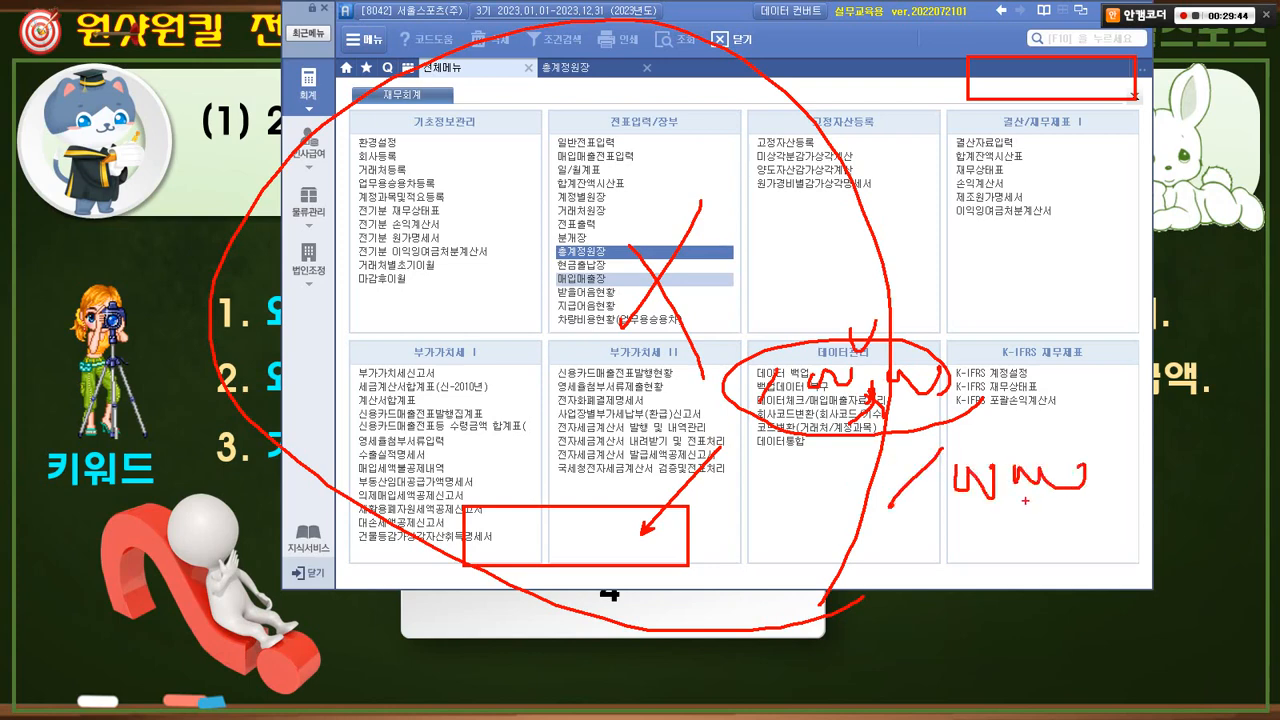
{"action": "left_click_drag", "start_coordinate": [891, 547], "coordinate": [1004, 512]}
{"action": "left_click_drag", "start_coordinate": [994, 557], "coordinate": [1034, 566]}
{"action": "left_click_drag", "start_coordinate": [998, 484], "coordinate": [1058, 530]}
{"action": "left_click_drag", "start_coordinate": [1052, 452], "coordinate": [1046, 540]}
{"action": "left_click_drag", "start_coordinate": [1043, 417], "coordinate": [1041, 408]}
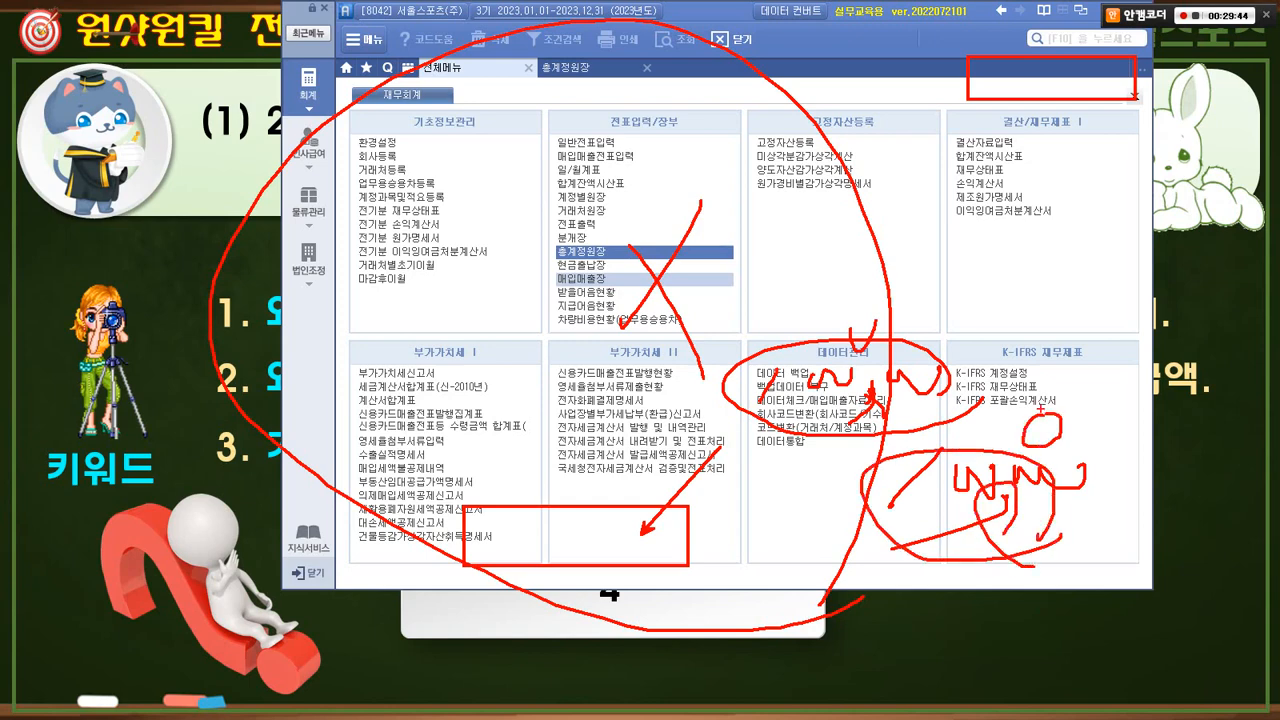
{"action": "key", "text": "Escape"}
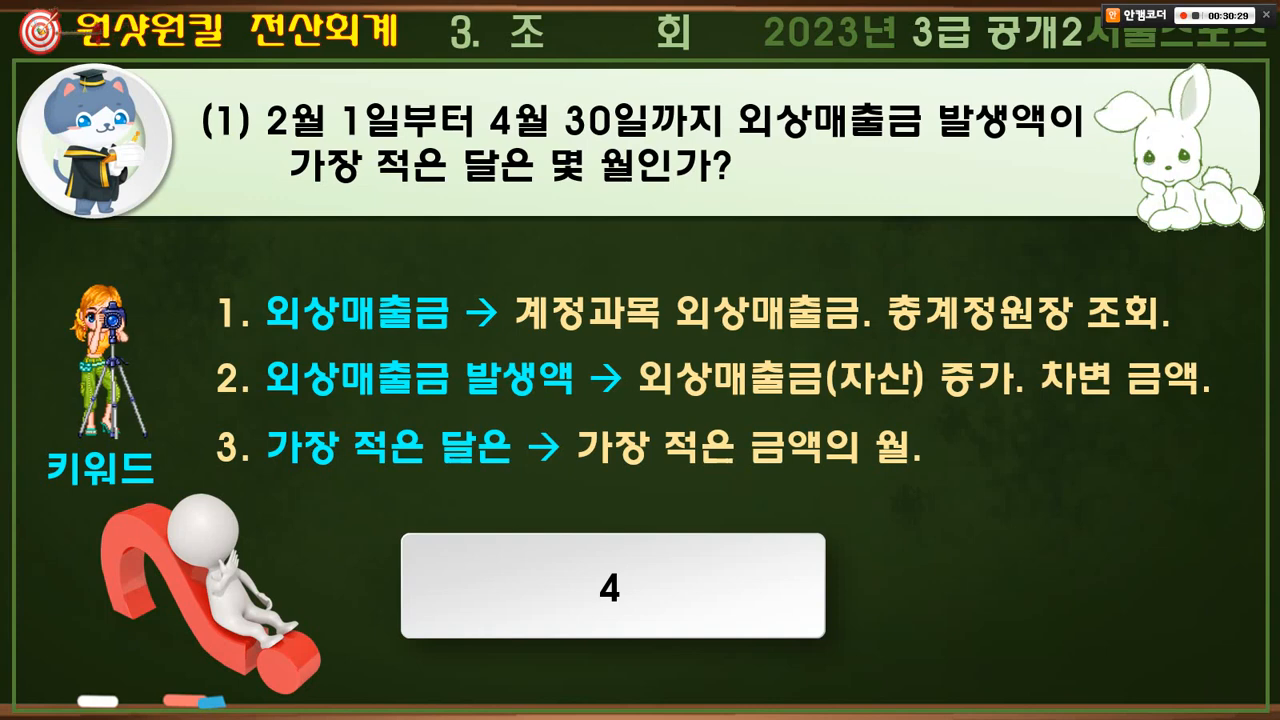
- Return to 총계정원장 for inquiry question (2) and set the start and end accounts to 103 보통예금
{"action": "key", "text": "Right"}
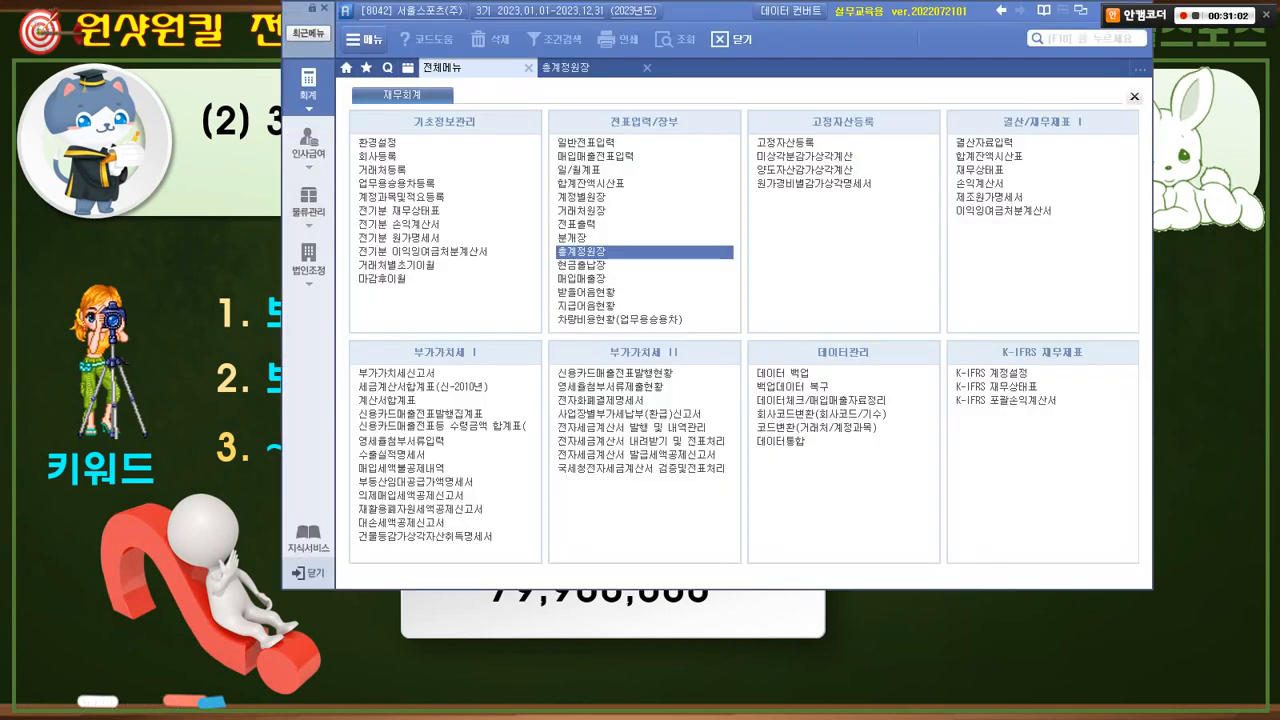
{"action": "left_click", "coordinate": [590, 68]}
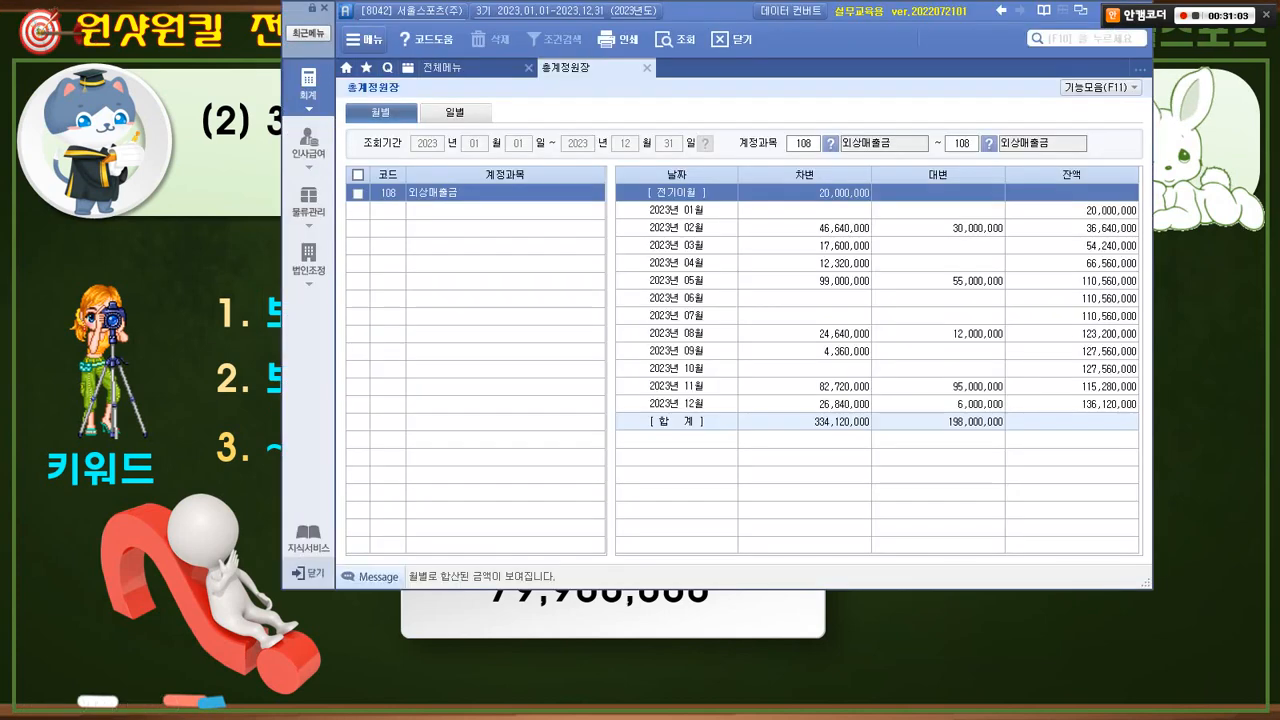
{"action": "left_click", "coordinate": [803, 143]}
{"action": "type", "text": "103"}
{"action": "key", "text": "Return"}
{"action": "left_click", "coordinate": [830, 143]}
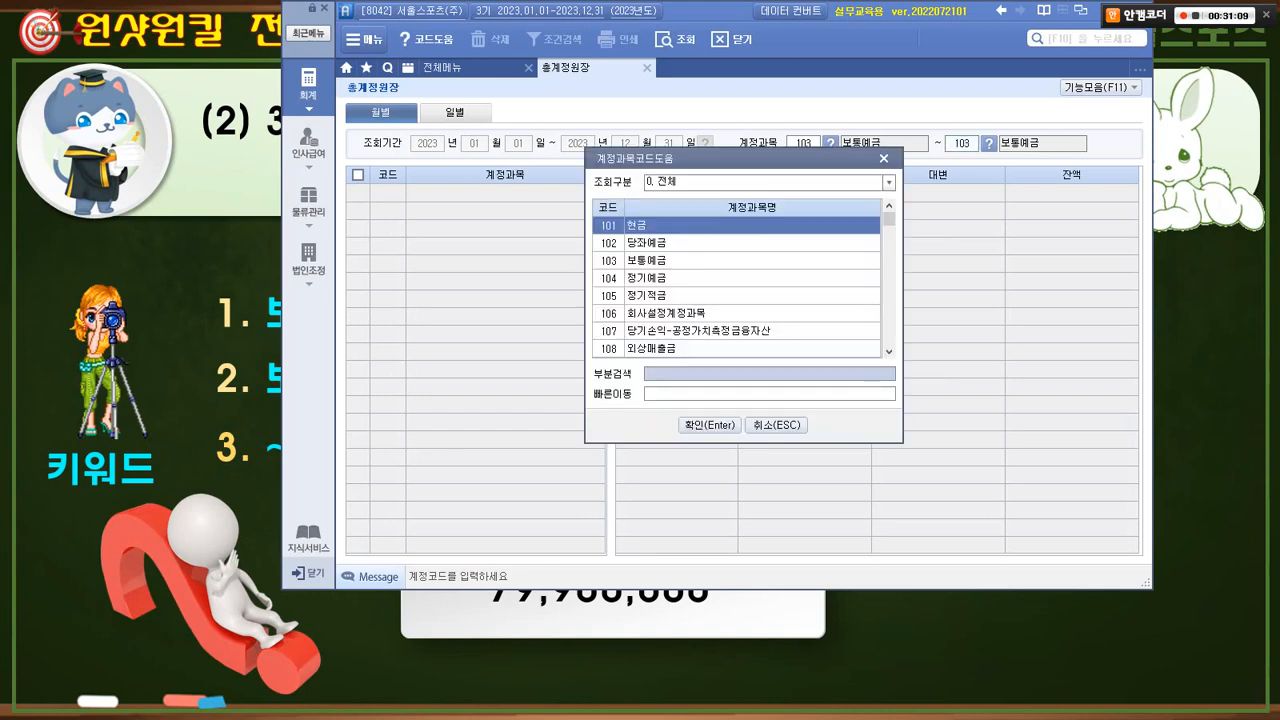
{"action": "key", "text": "Escape"}
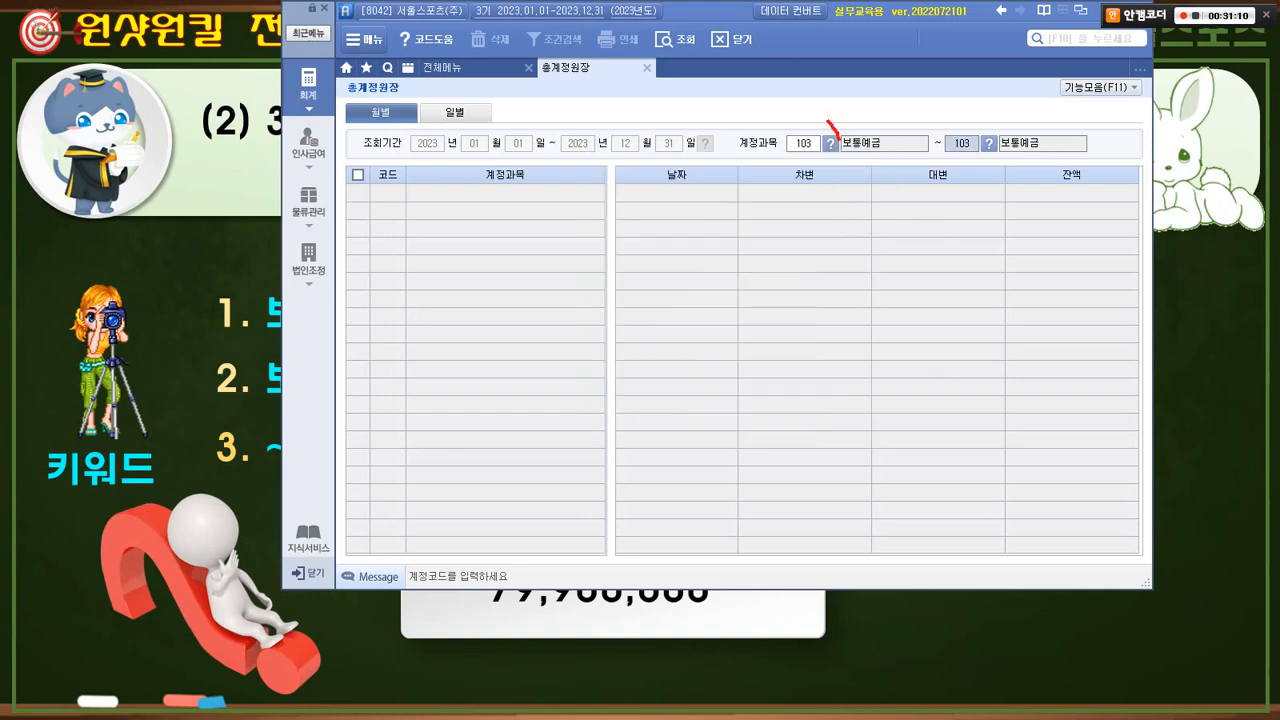
- Look up 보통 in the account code help, choose 보통예금 and list its monthly ledger totals
{"action": "left_click", "coordinate": [830, 143]}
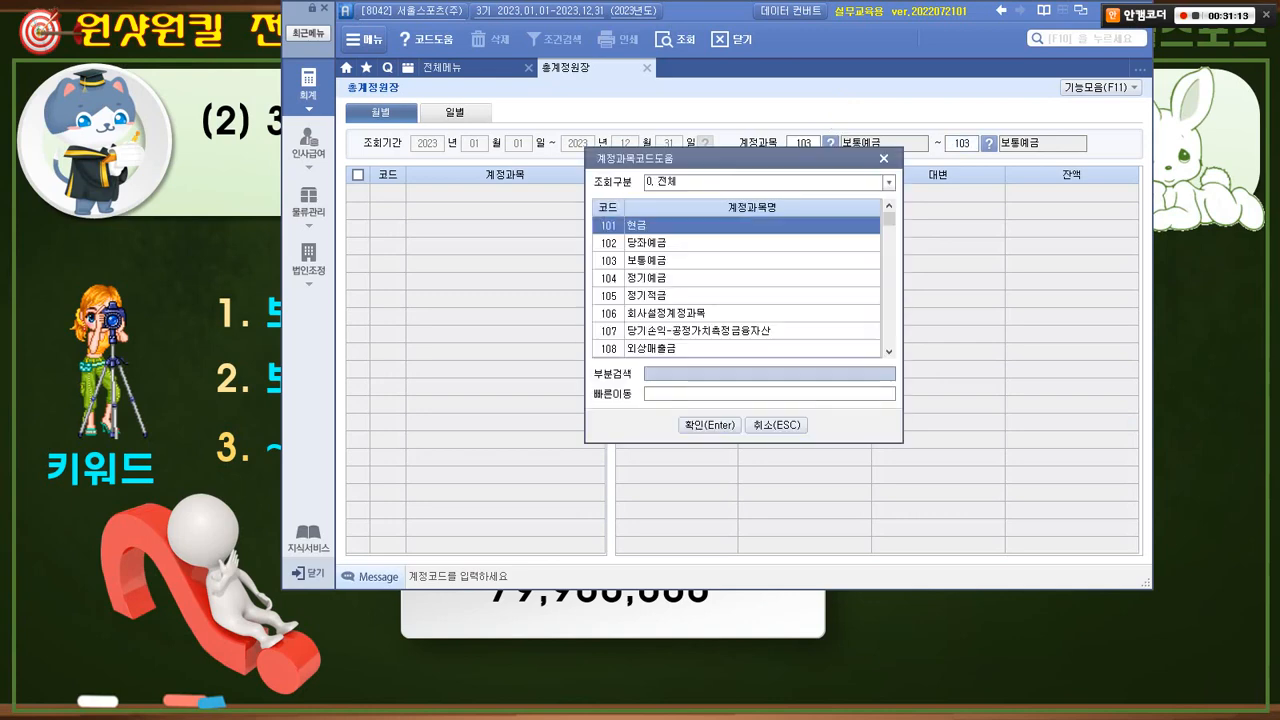
{"action": "type", "text": "보통"}
{"action": "key", "text": "Return"}
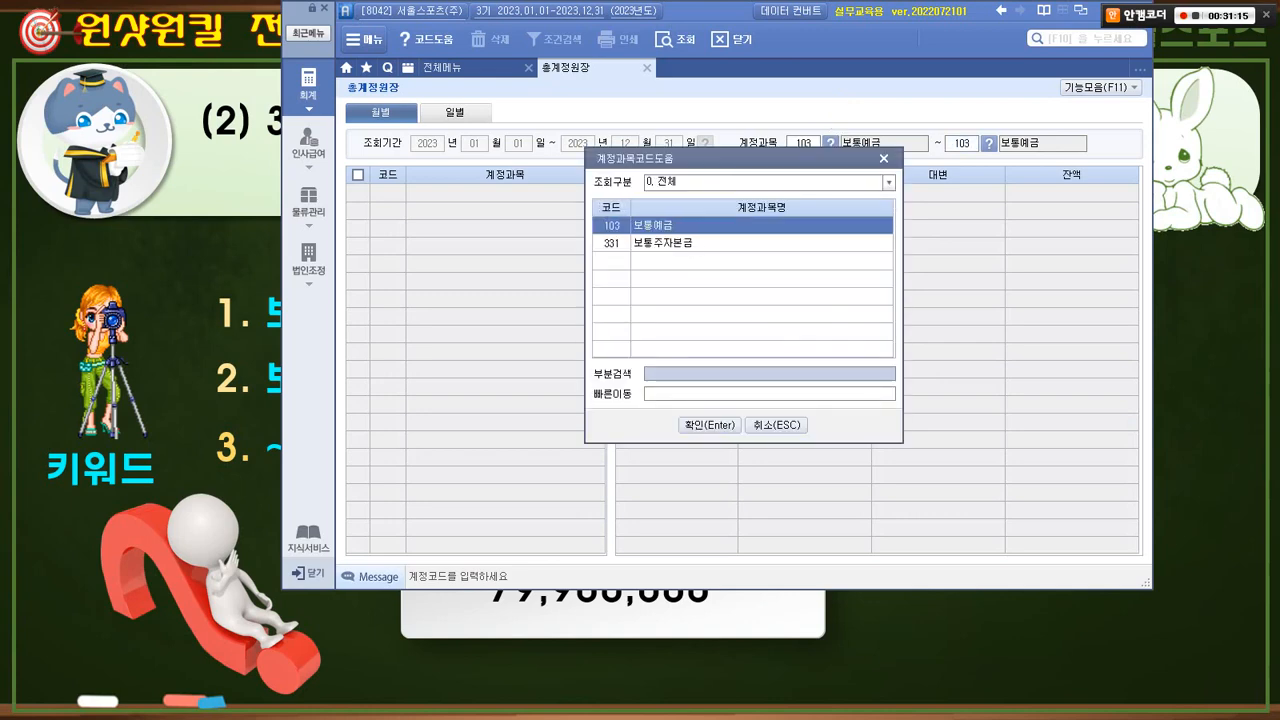
{"action": "key", "text": "Return"}
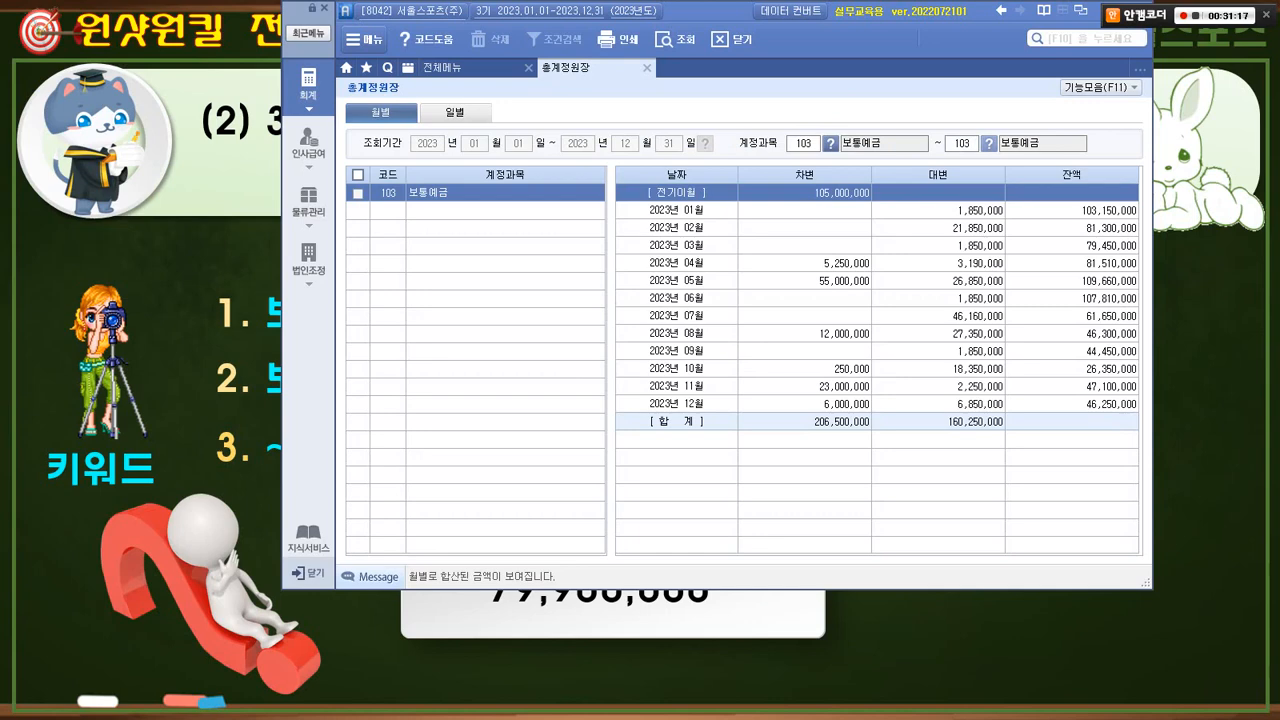
- Examine the monthly 보통예금 credit amounts from March through July against inquiry question (2)
{"action": "key", "text": "alt+Tab"}
{"action": "left_click_drag", "start_coordinate": [245, 97], "coordinate": [640, 152]}
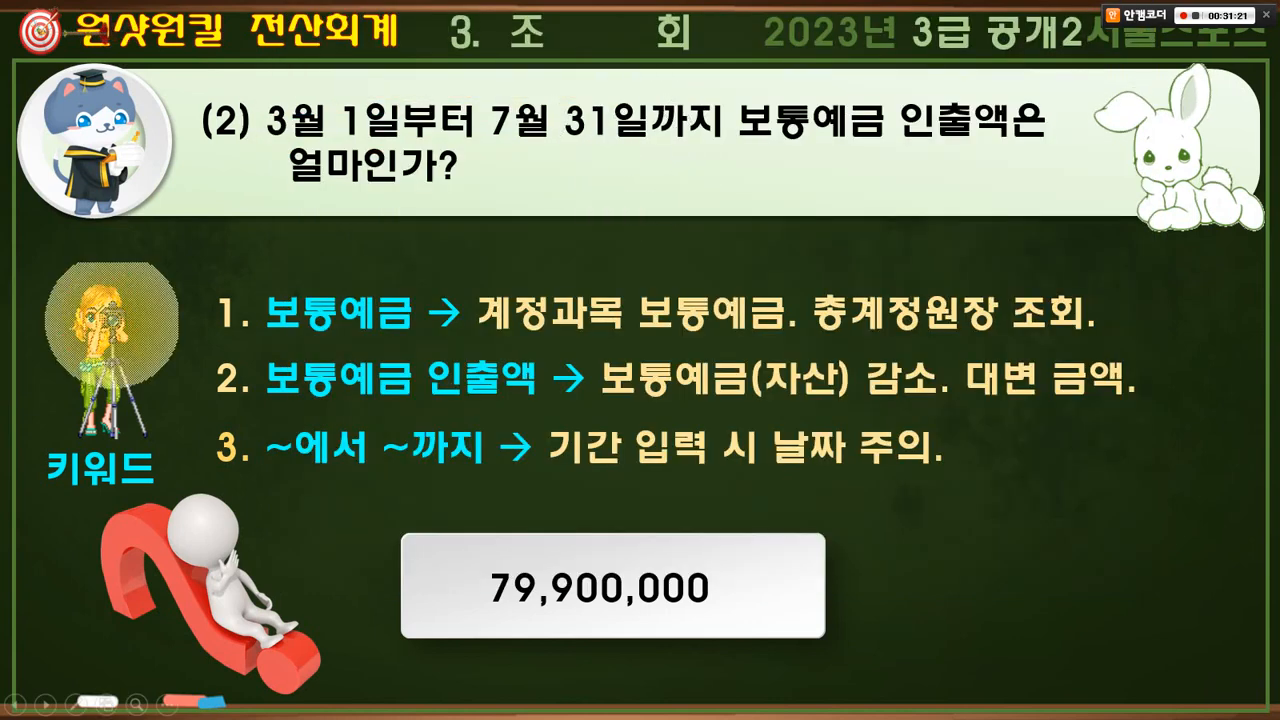
{"action": "key", "text": "alt+Tab"}
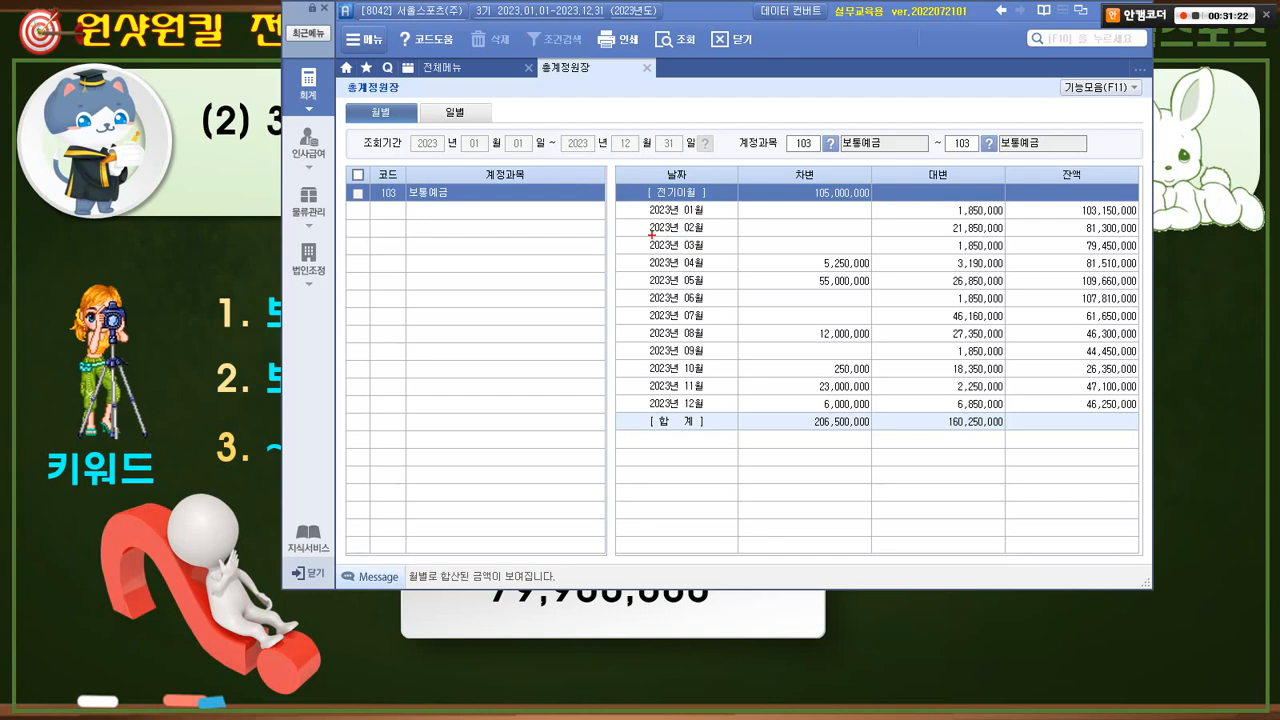
{"action": "left_click_drag", "start_coordinate": [637, 233], "coordinate": [1100, 334]}
{"action": "mouse_move", "coordinate": [1008, 325]}
{"action": "left_mouse_down"}
{"action": "mouse_move", "coordinate": [930, 320]}
{"action": "mouse_move", "coordinate": [955, 236]}
{"action": "mouse_move", "coordinate": [1009, 300]}
{"action": "mouse_move", "coordinate": [1003, 322]}
{"action": "left_mouse_up"}
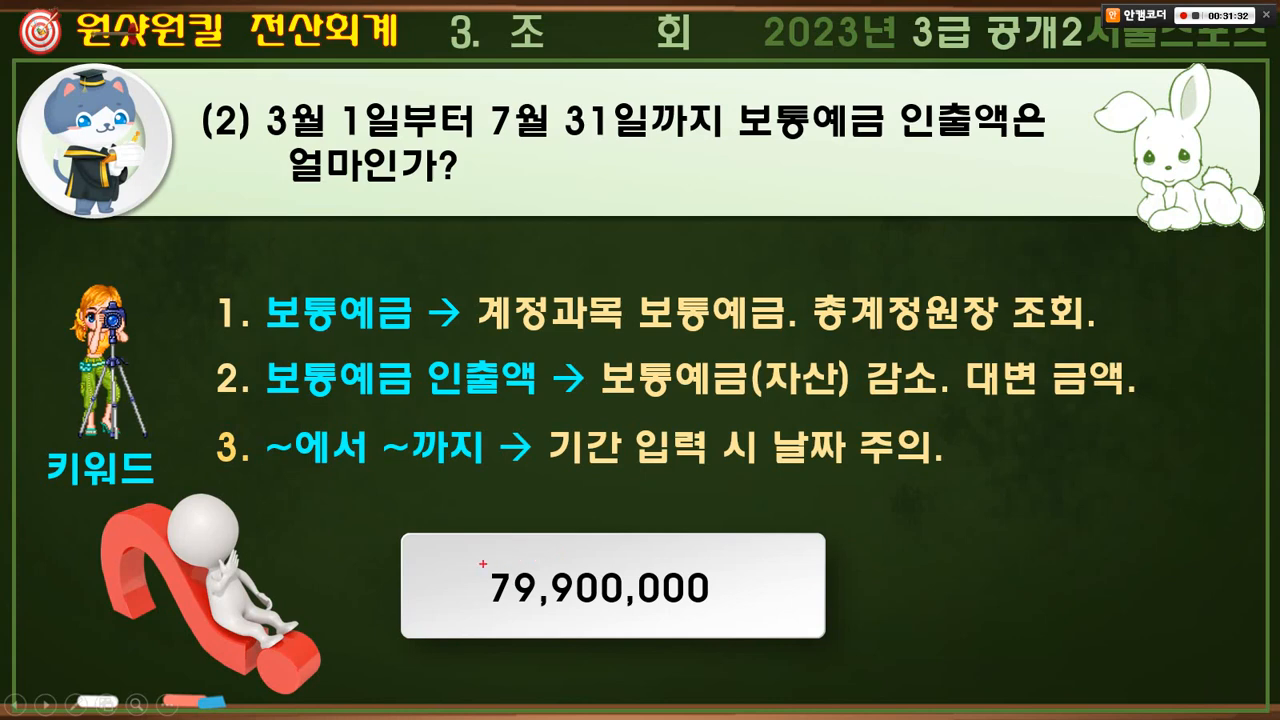
{"action": "left_click_drag", "start_coordinate": [474, 563], "coordinate": [745, 633]}
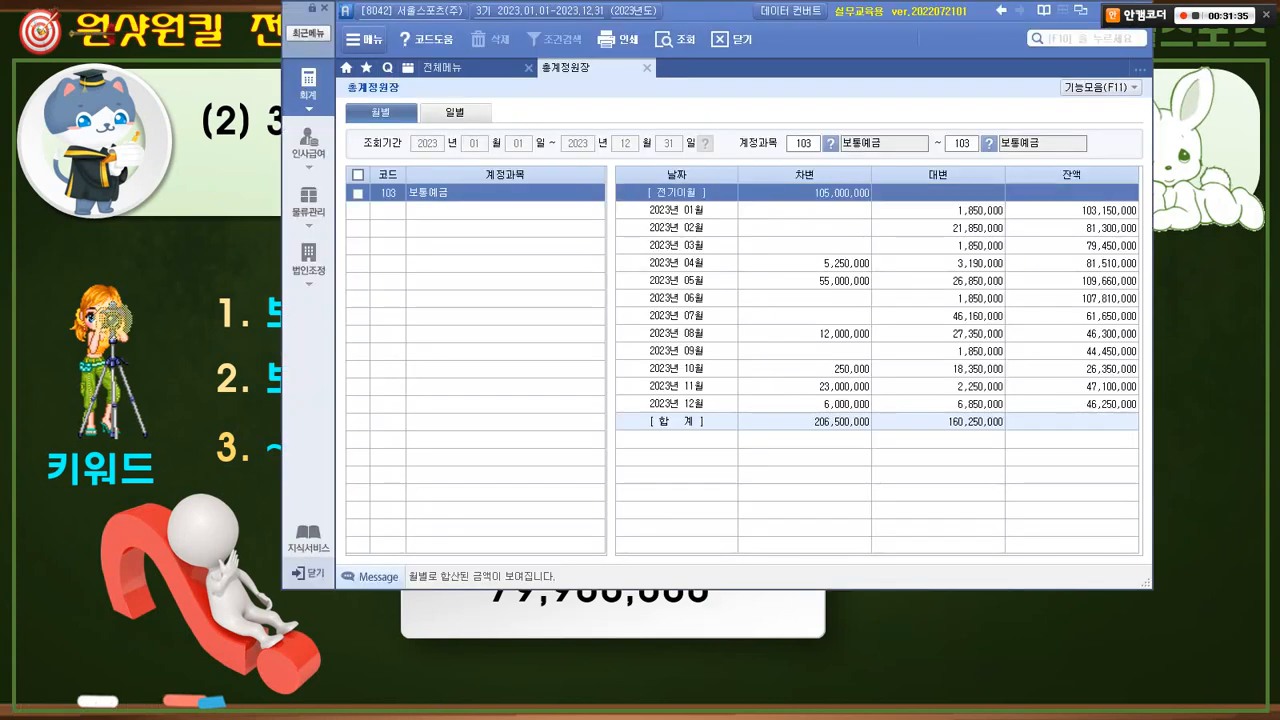
{"action": "left_click", "coordinate": [676, 263]}
{"action": "left_click", "coordinate": [676, 228]}
{"action": "key", "text": "Down"}
{"action": "key", "text": "Down"}
{"action": "key", "text": "Down"}
{"action": "key", "text": "Down"}
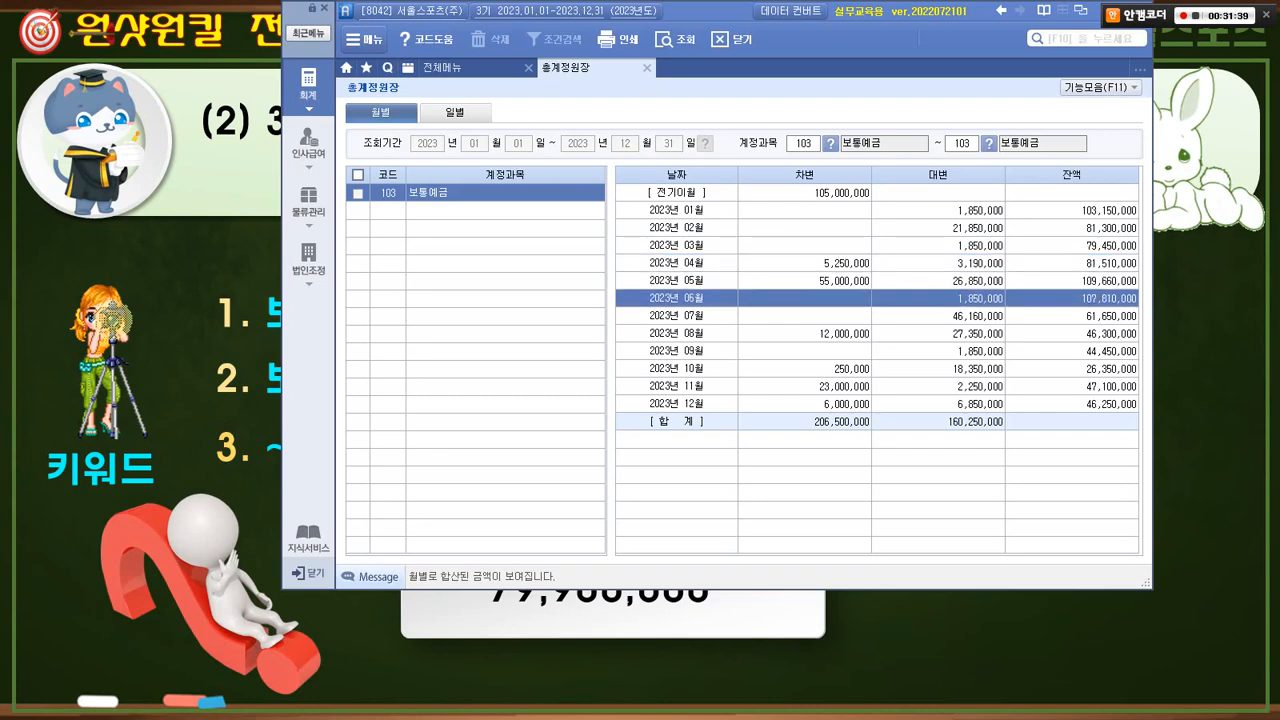
{"action": "key", "text": "Down"}
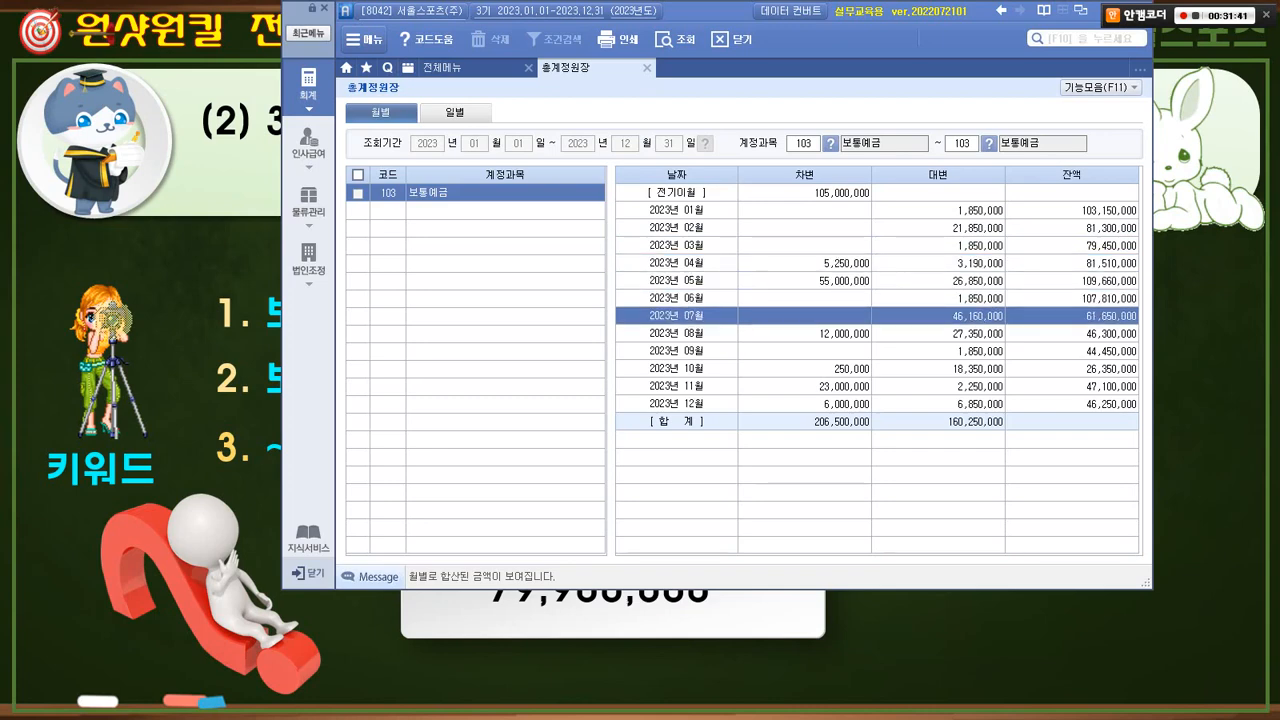
{"action": "key", "text": "alt+Tab"}
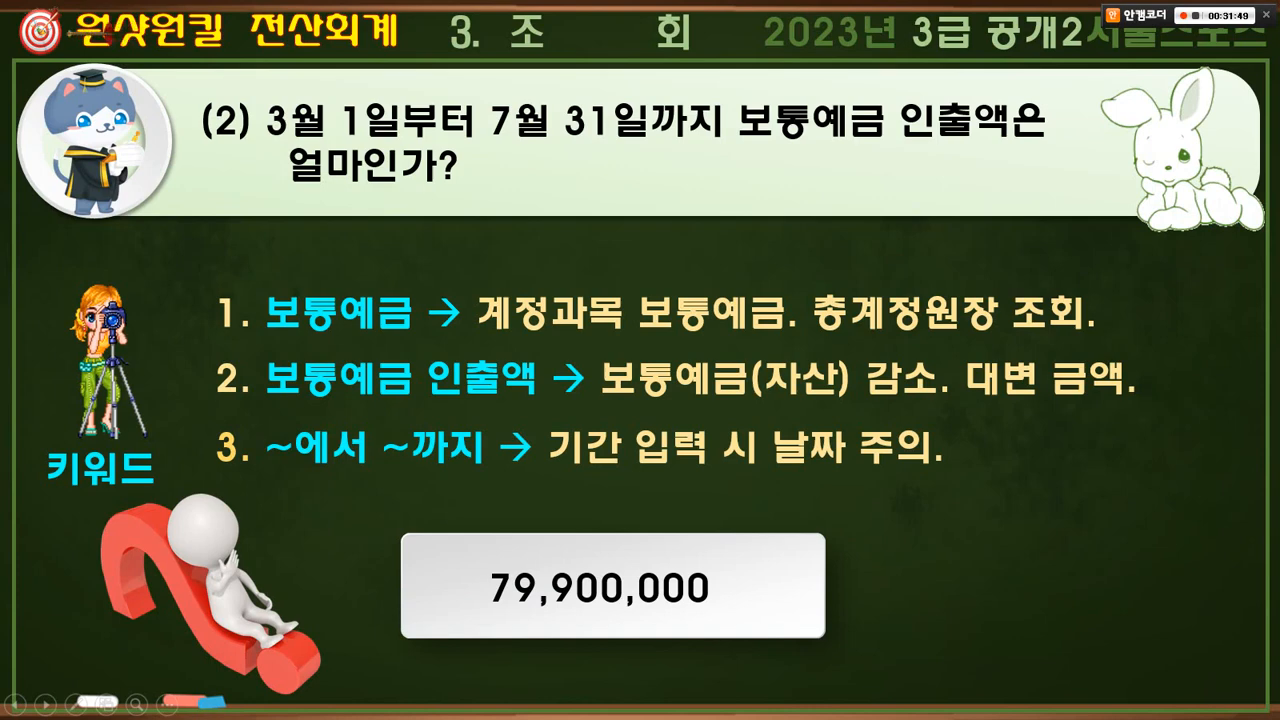
- Advance to inquiry question (3) and review its conditions for 동그라미(주)'s 외상매출금 발생액 from April 1 to October 31
{"action": "key", "text": "Right"}
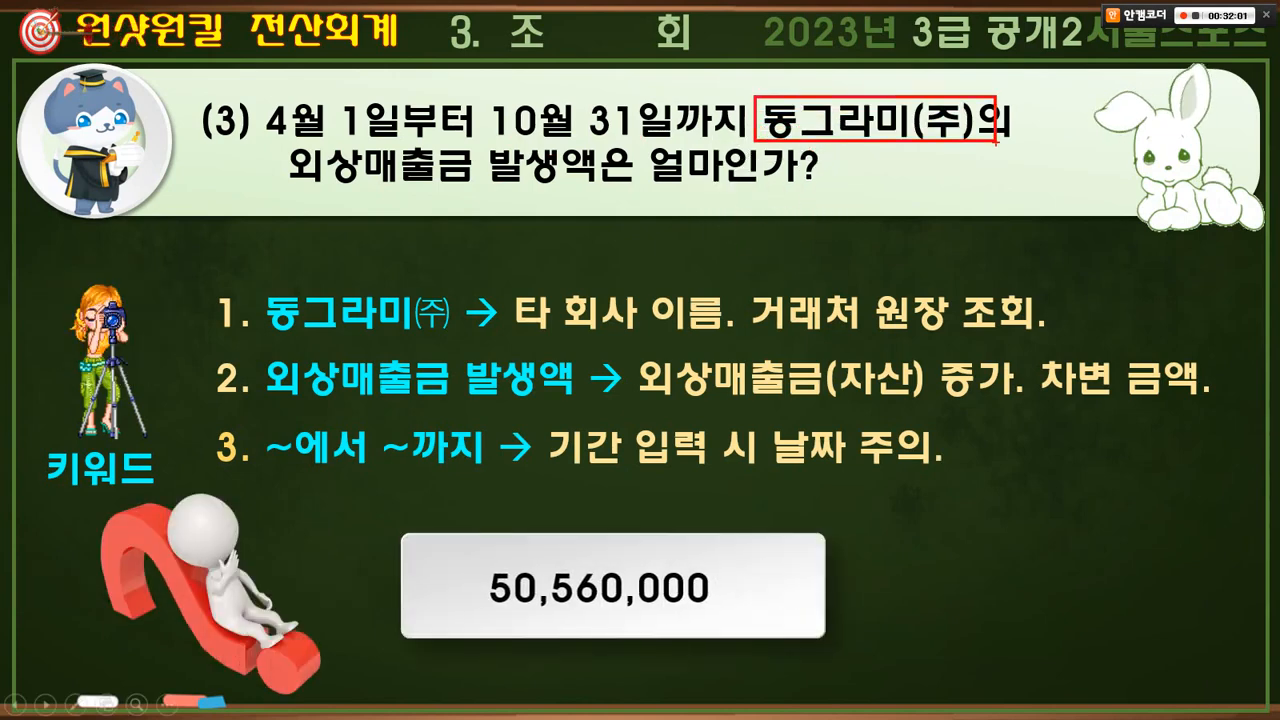
{"action": "mouse_move", "coordinate": [631, 320]}
{"action": "left_mouse_down"}
{"action": "mouse_move", "coordinate": [497, 318]}
{"action": "mouse_move", "coordinate": [640, 255]}
{"action": "mouse_move", "coordinate": [668, 300]}
{"action": "mouse_move", "coordinate": [710, 246]}
{"action": "mouse_move", "coordinate": [814, 284]}
{"action": "mouse_move", "coordinate": [820, 272]}
{"action": "left_mouse_up"}
{"action": "left_click_drag", "start_coordinate": [762, 336], "coordinate": [990, 333]}
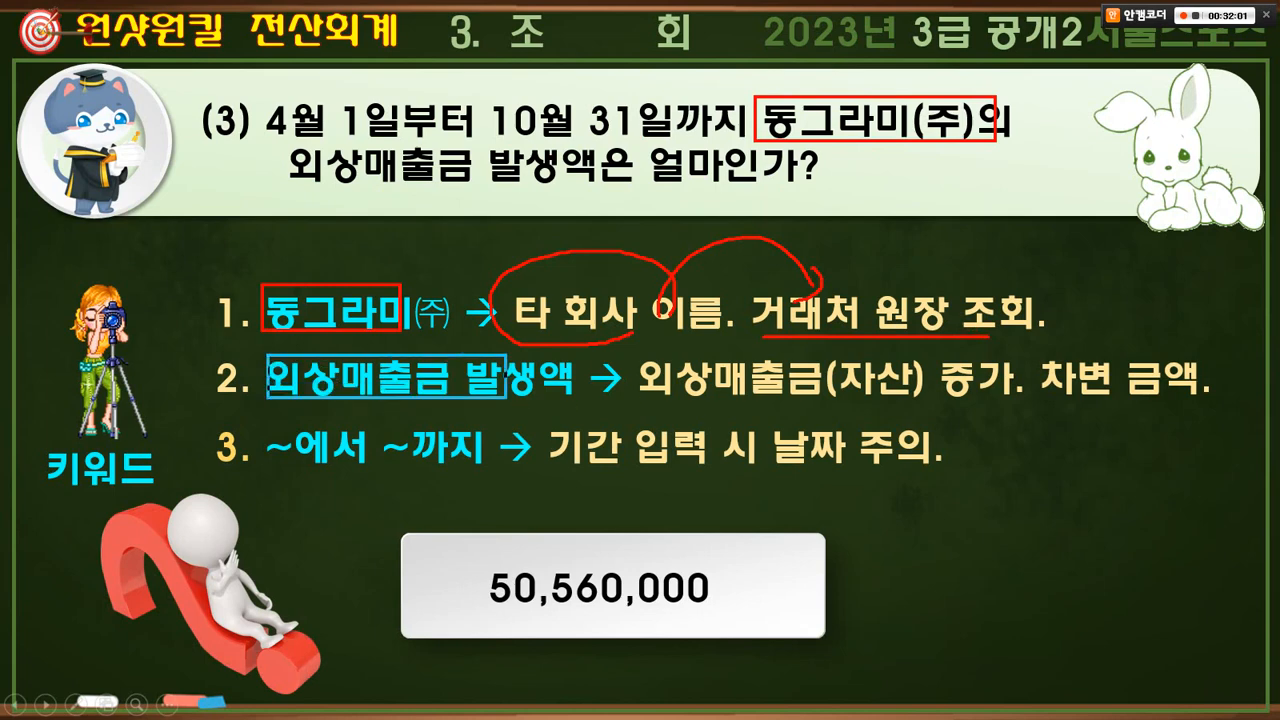
{"action": "left_click_drag", "start_coordinate": [648, 404], "coordinate": [805, 402]}
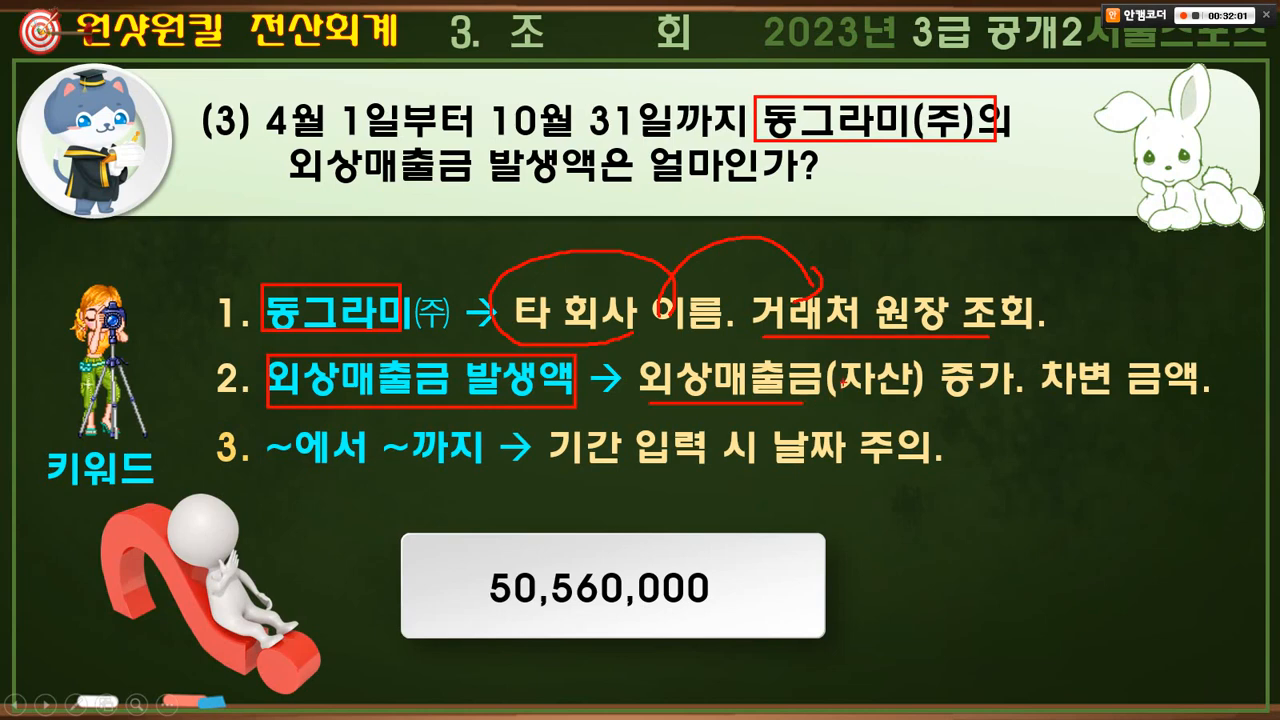
{"action": "left_click_drag", "start_coordinate": [955, 360], "coordinate": [1008, 397]}
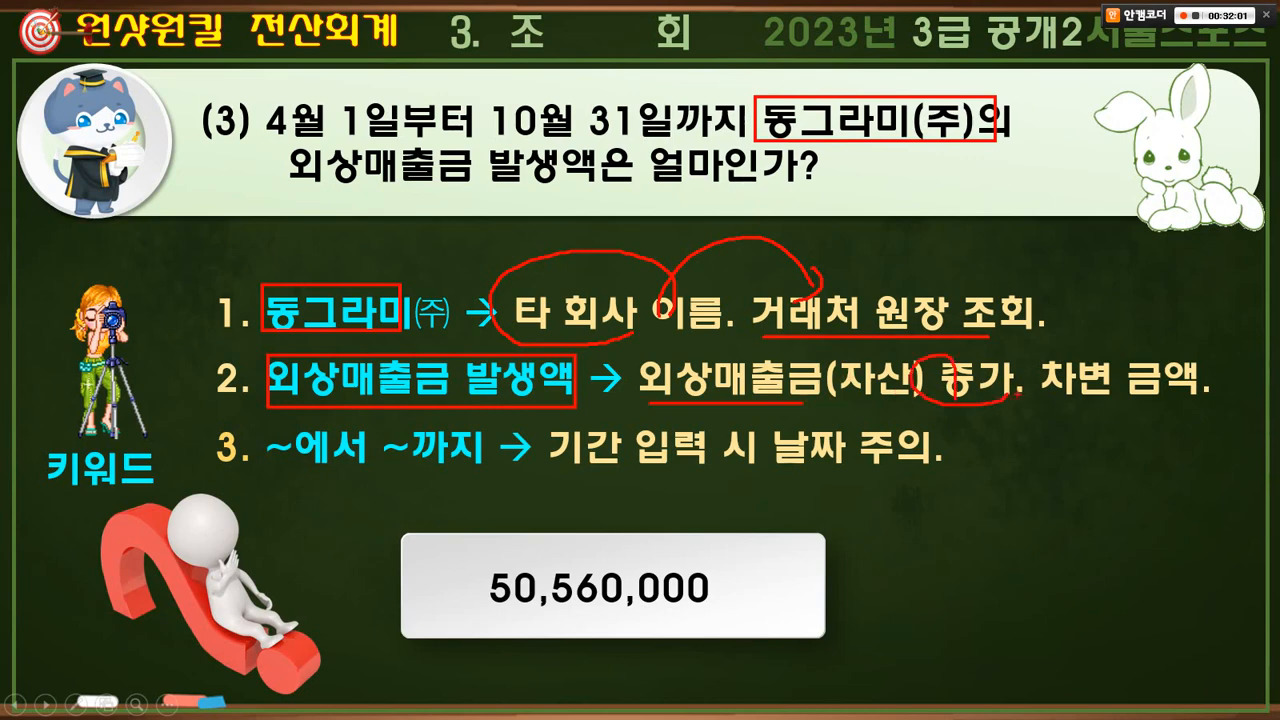
{"action": "mouse_move", "coordinate": [1094, 412]}
{"action": "left_mouse_down"}
{"action": "mouse_move", "coordinate": [1092, 360]}
{"action": "mouse_move", "coordinate": [1096, 392]}
{"action": "left_mouse_up"}
{"action": "left_click_drag", "start_coordinate": [1087, 332], "coordinate": [1111, 306]}
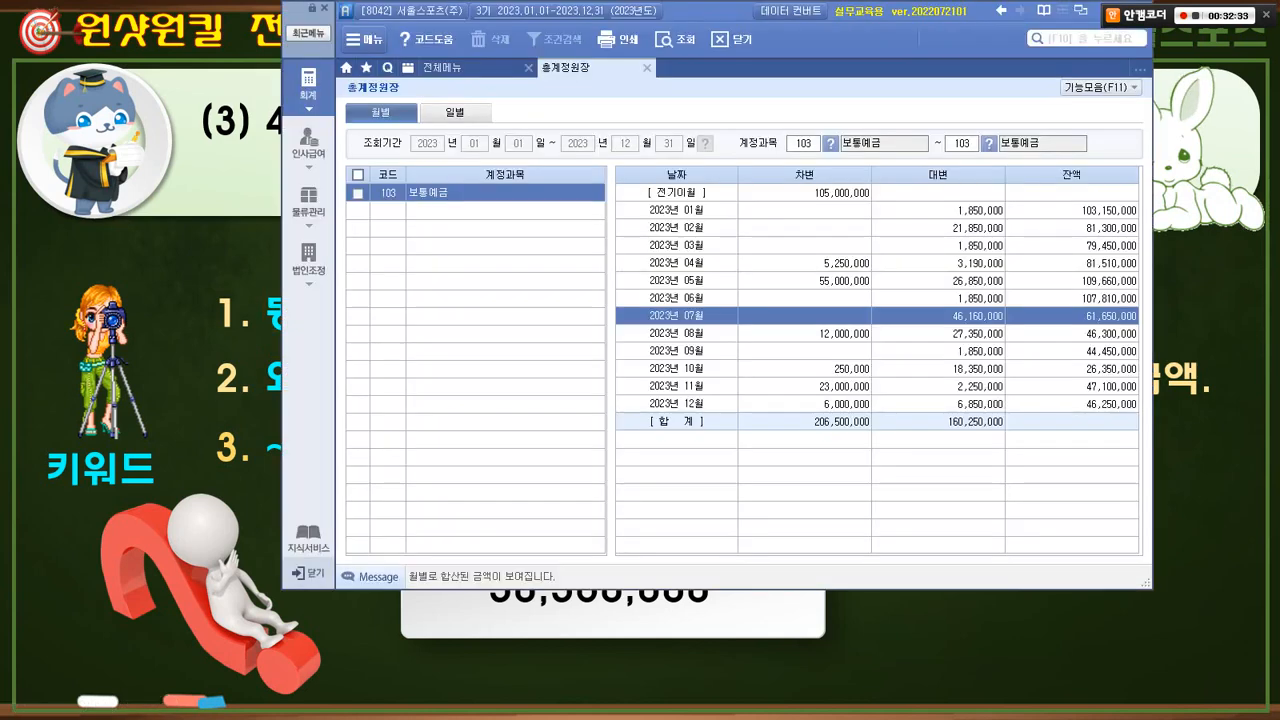
- Open 거래처원장 from 전체메뉴 and set the period to April 1 through October 31, 2023
{"action": "left_click", "coordinate": [470, 68]}
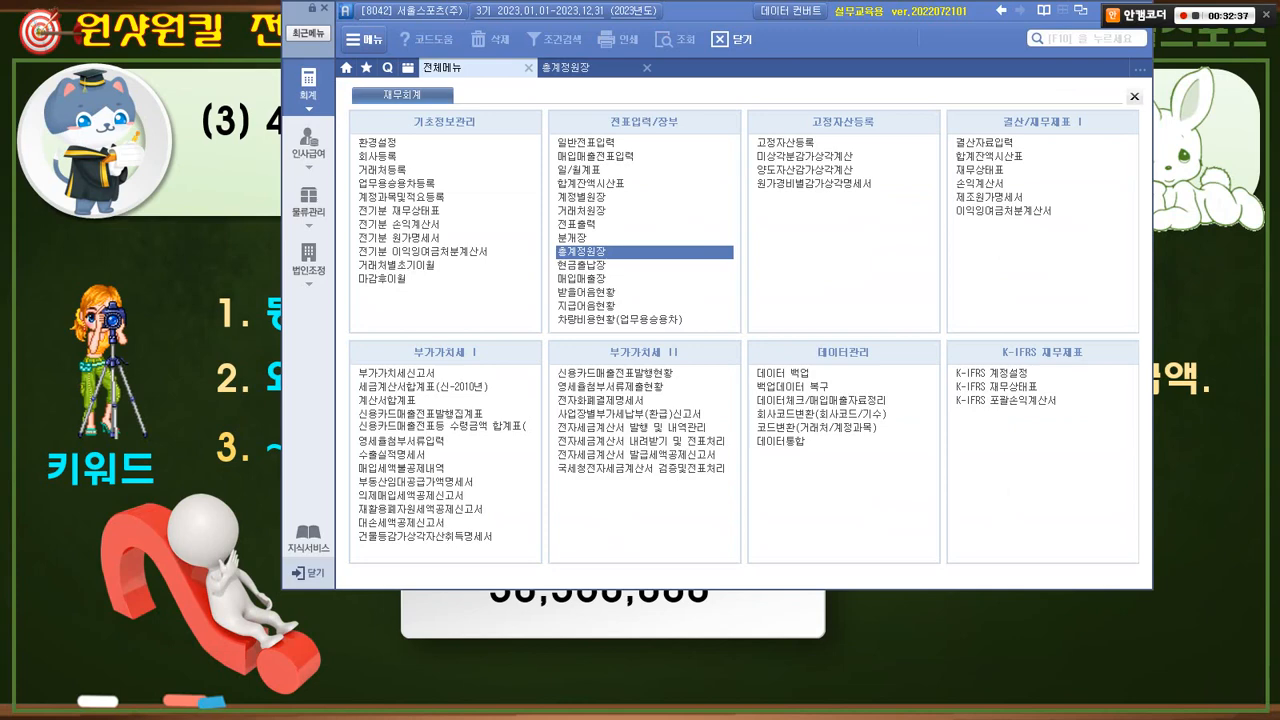
{"action": "left_click", "coordinate": [590, 225]}
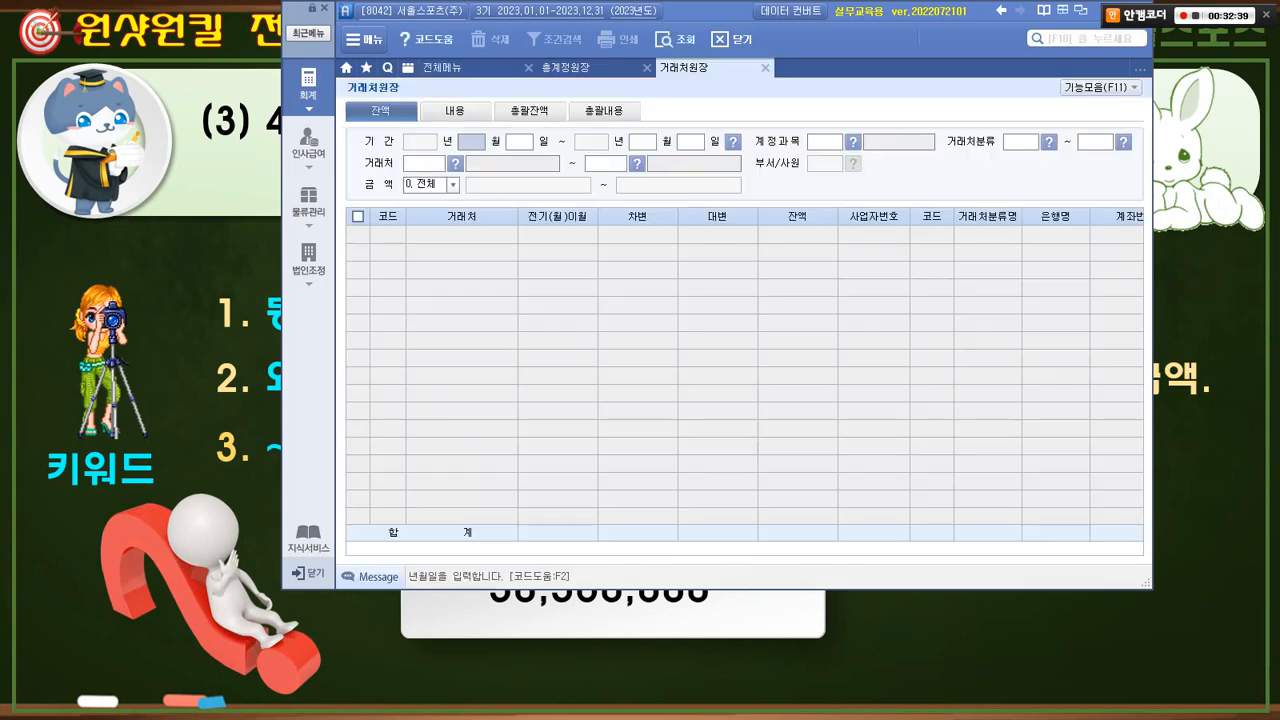
{"action": "key", "text": "alt+Tab"}
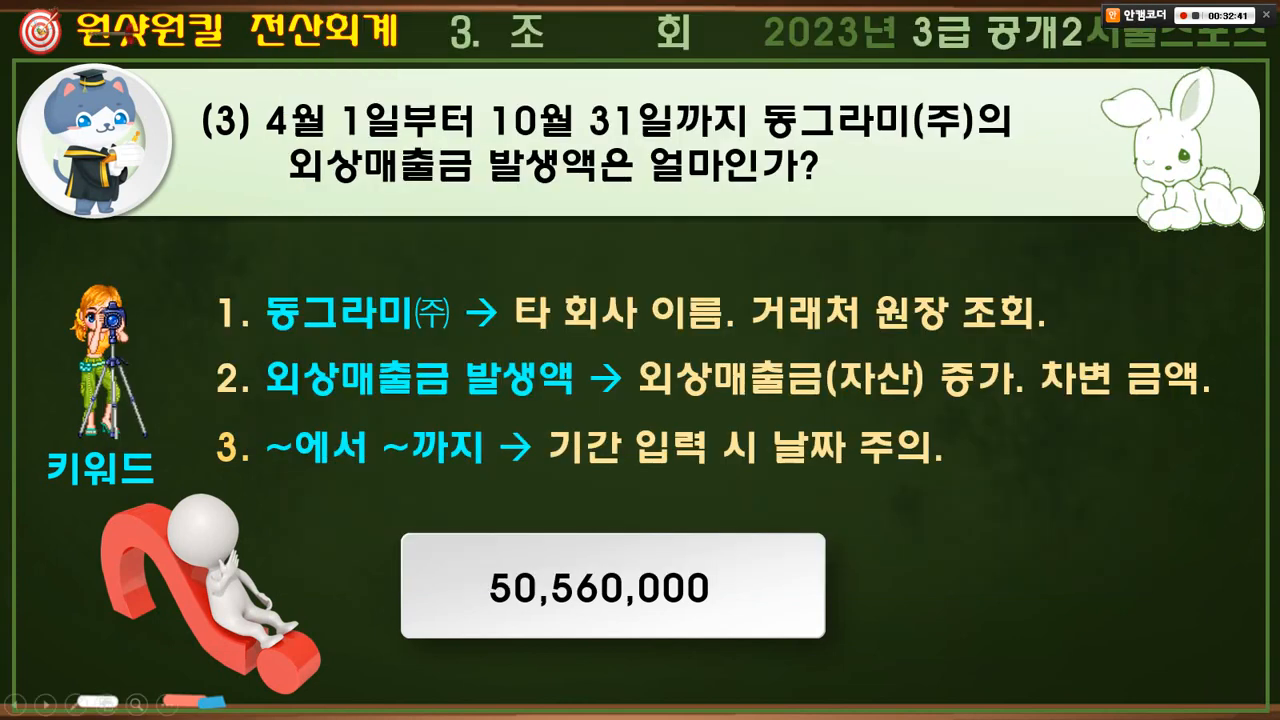
{"action": "key", "text": "alt+Tab"}
{"action": "type", "text": "0401103"}
{"action": "key", "text": "alt+Tab"}
{"action": "key", "text": "alt+Tab"}
{"action": "type", "text": "1"}
{"action": "key", "text": "alt+Tab"}
{"action": "key", "text": "alt+Tab"}
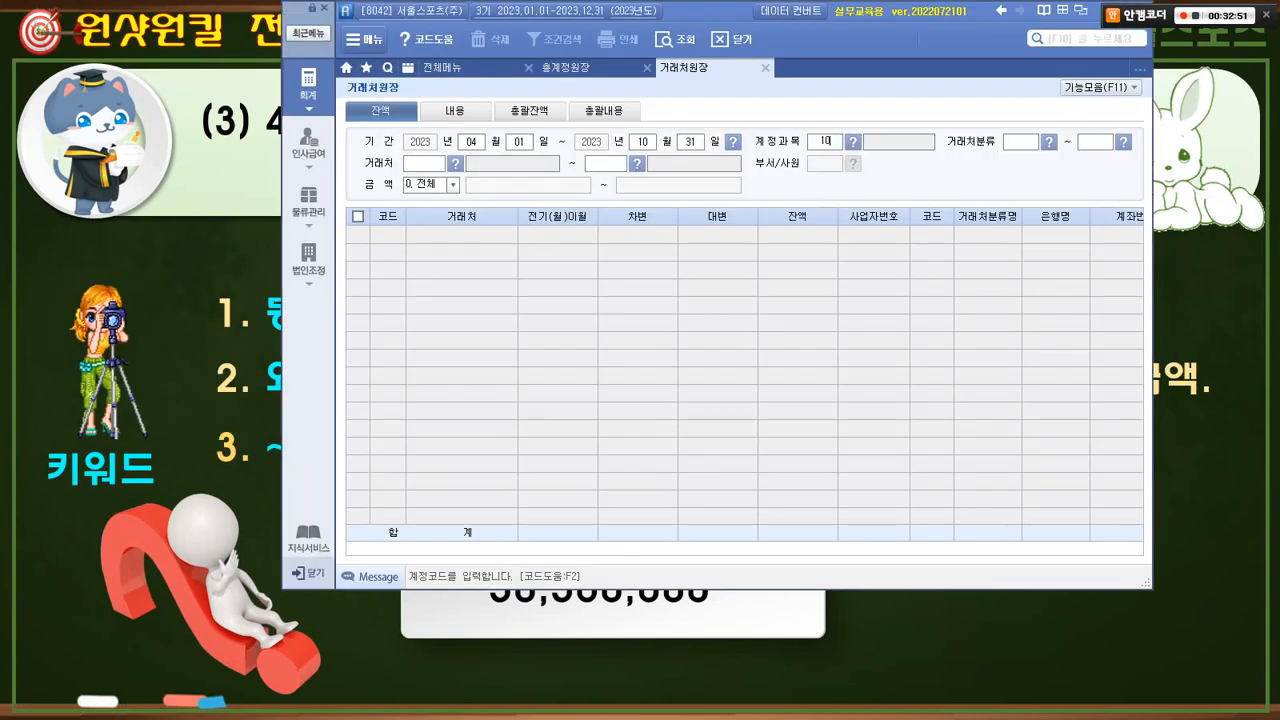
- Set the 거래처원장 account to 108 외상매출금
{"action": "key", "text": "Return"}
{"action": "key", "text": "Return"}
{"action": "key", "text": "Return"}
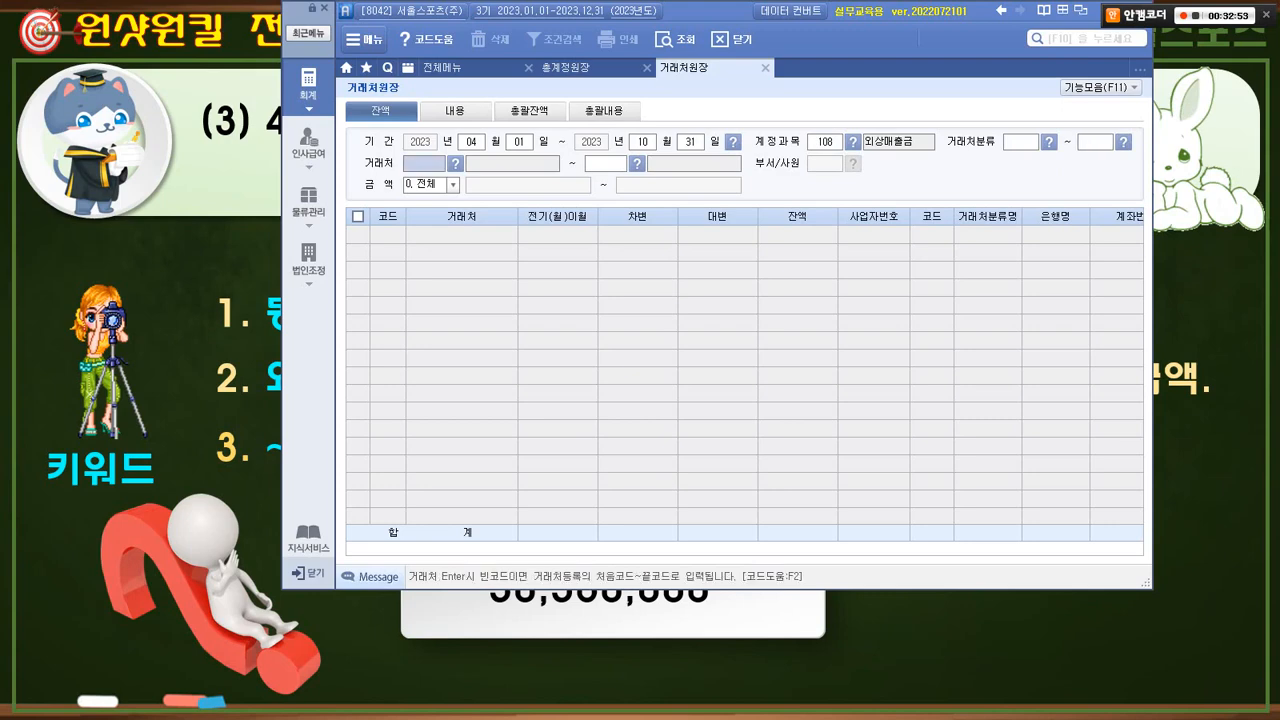
- Set both ends of the 거래처 range to 동그라미(주), searching for 동그라미 in the code help, and run the inquiry
{"action": "key", "text": "alt+Tab"}
{"action": "key", "text": "alt+Tab"}
{"action": "key", "text": "F2"}
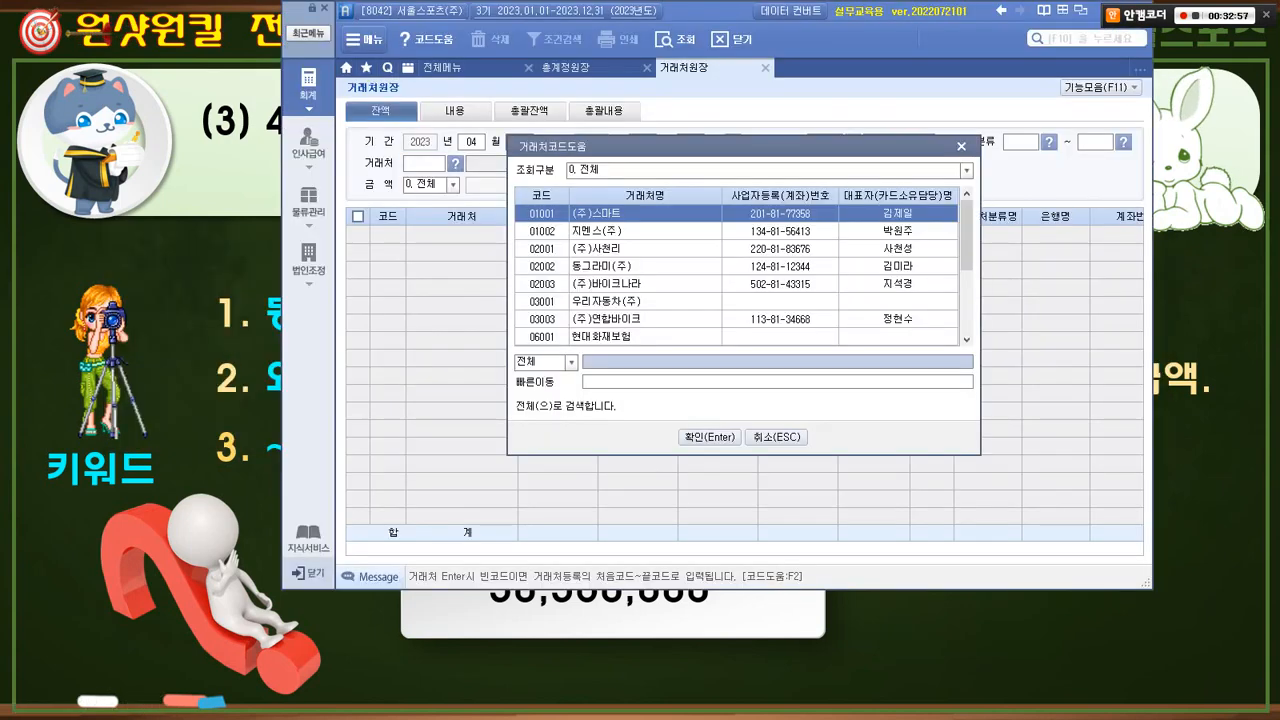
{"action": "type", "text": "동그라미"}
{"action": "key", "text": "Return"}
{"action": "key", "text": "Return"}
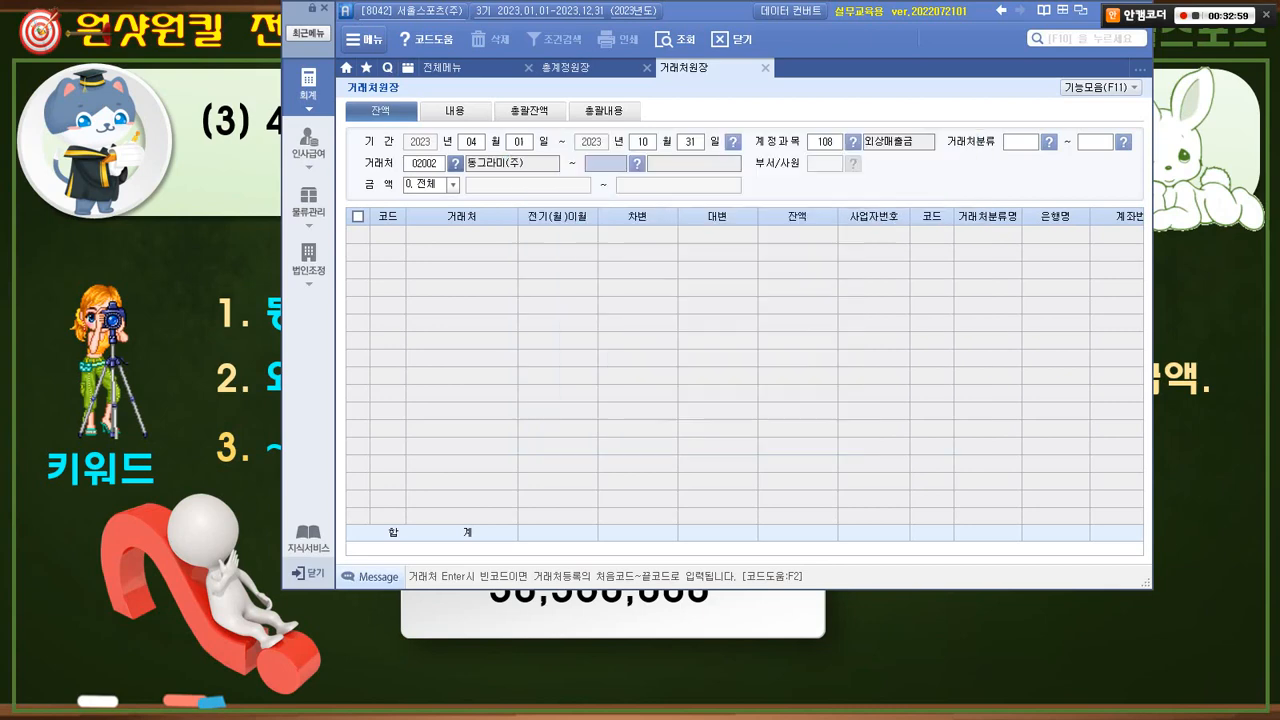
{"action": "type", "text": "003"}
{"action": "type", "text": "2002"}
{"action": "key", "text": "Return"}
{"action": "key", "text": "Return"}
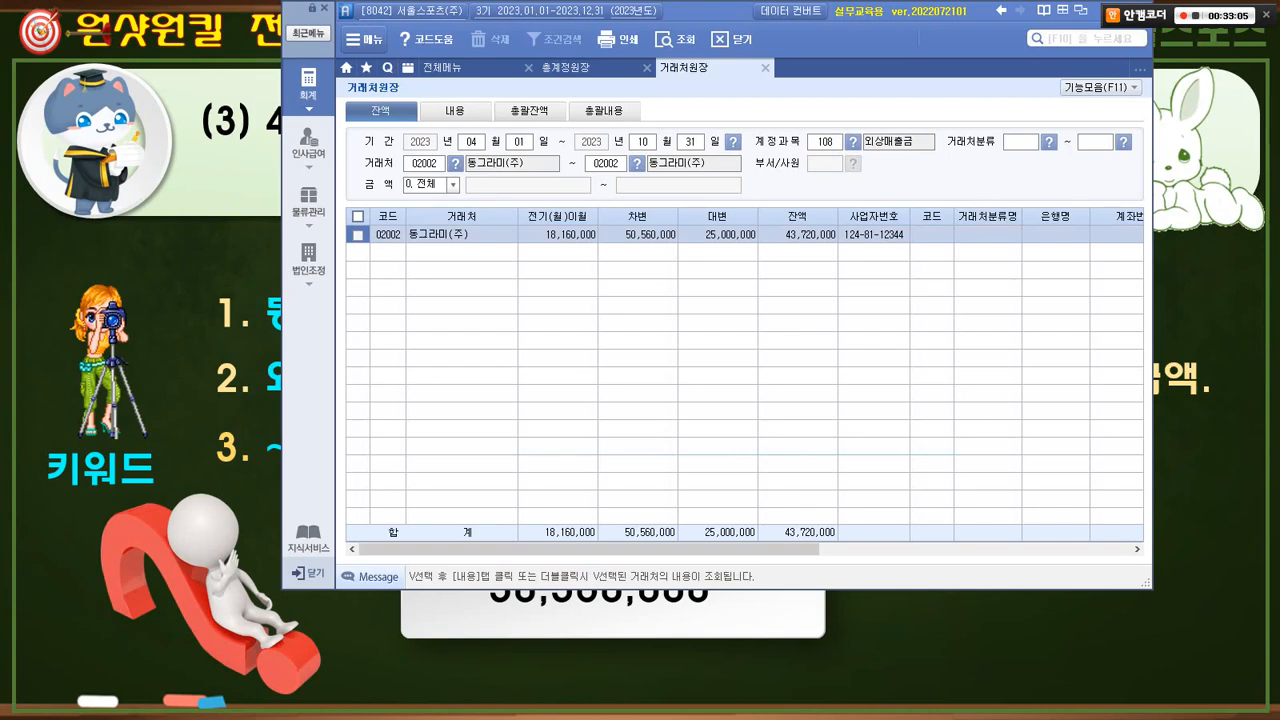
- Check 동그라미(주)'s debit amount in 거래처원장 against the 발생액 asked for in inquiry question (3)
{"action": "key", "text": "alt+Tab"}
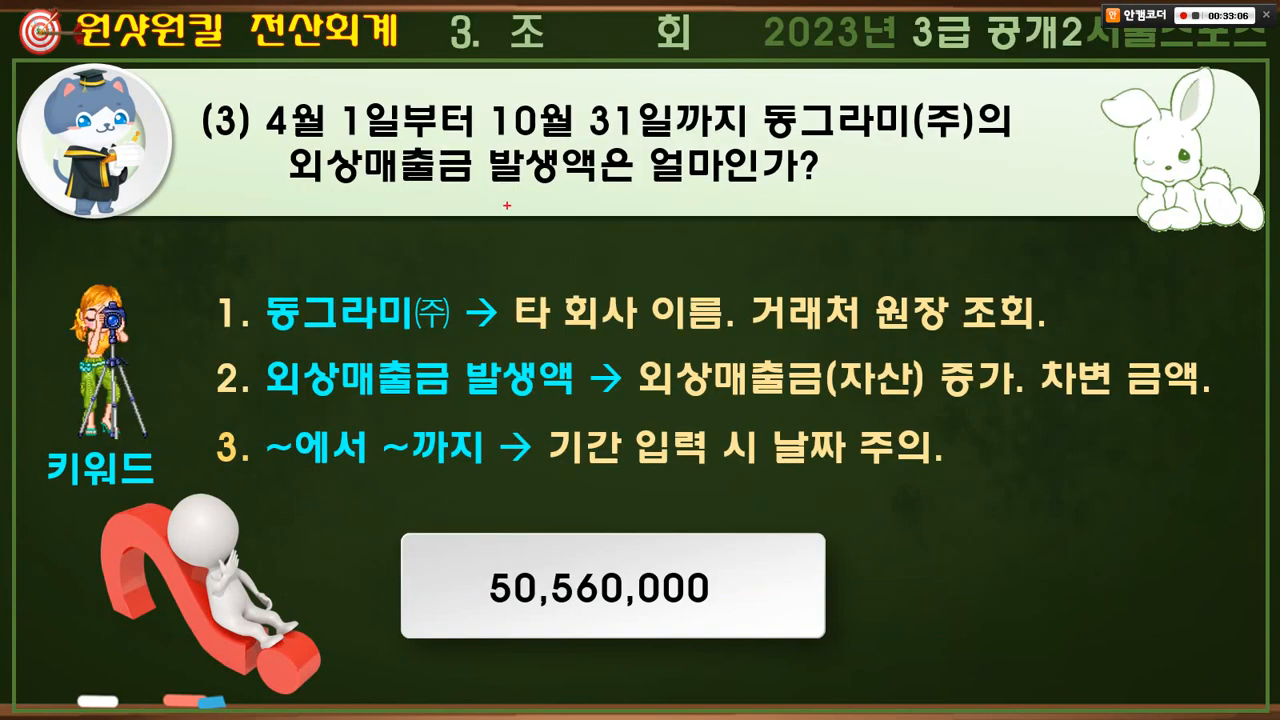
{"action": "mouse_move", "coordinate": [579, 213]}
{"action": "left_mouse_down"}
{"action": "mouse_move", "coordinate": [480, 186]}
{"action": "mouse_move", "coordinate": [586, 192]}
{"action": "left_mouse_up"}
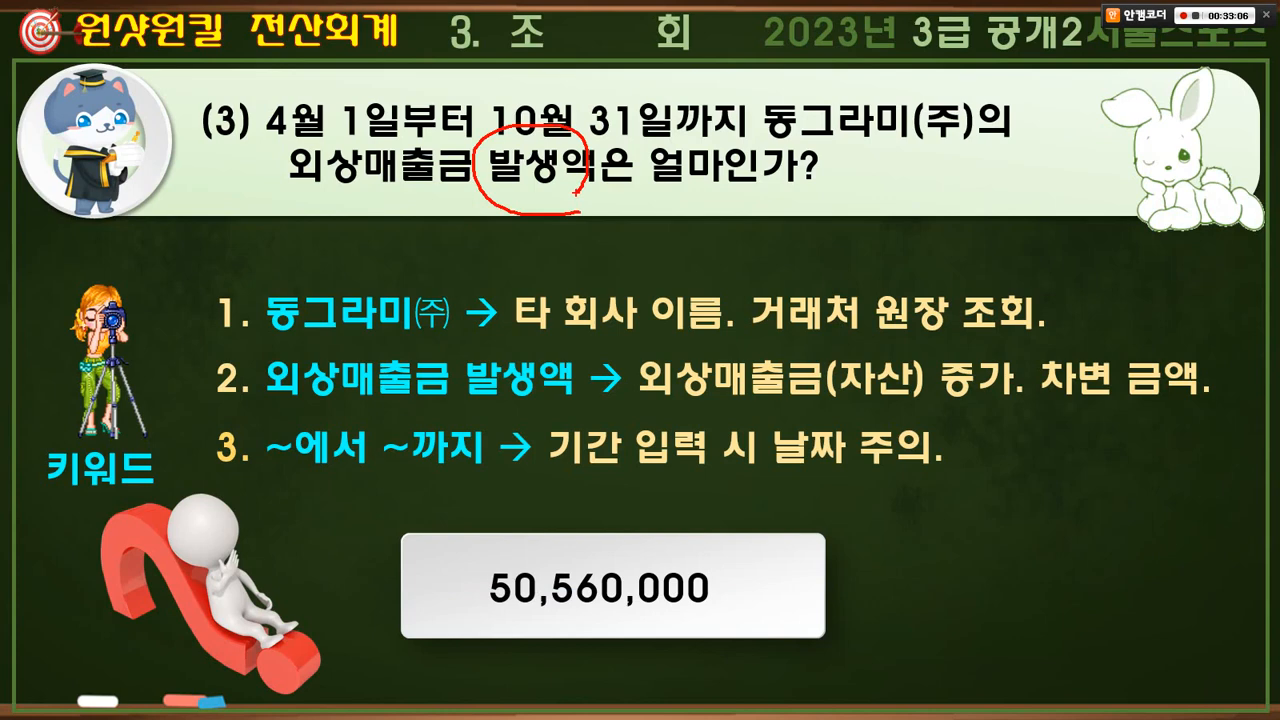
{"action": "key", "text": "alt+Tab"}
{"action": "mouse_move", "coordinate": [660, 259]}
{"action": "left_mouse_down"}
{"action": "mouse_move", "coordinate": [617, 209]}
{"action": "mouse_move", "coordinate": [665, 266]}
{"action": "mouse_move", "coordinate": [594, 237]}
{"action": "mouse_move", "coordinate": [640, 171]}
{"action": "mouse_move", "coordinate": [678, 258]}
{"action": "left_mouse_up"}
{"action": "key", "text": "Escape"}
{"action": "key", "text": "ctrl+1"}
{"action": "key", "text": "Escape"}
{"action": "key", "text": "alt+Tab"}
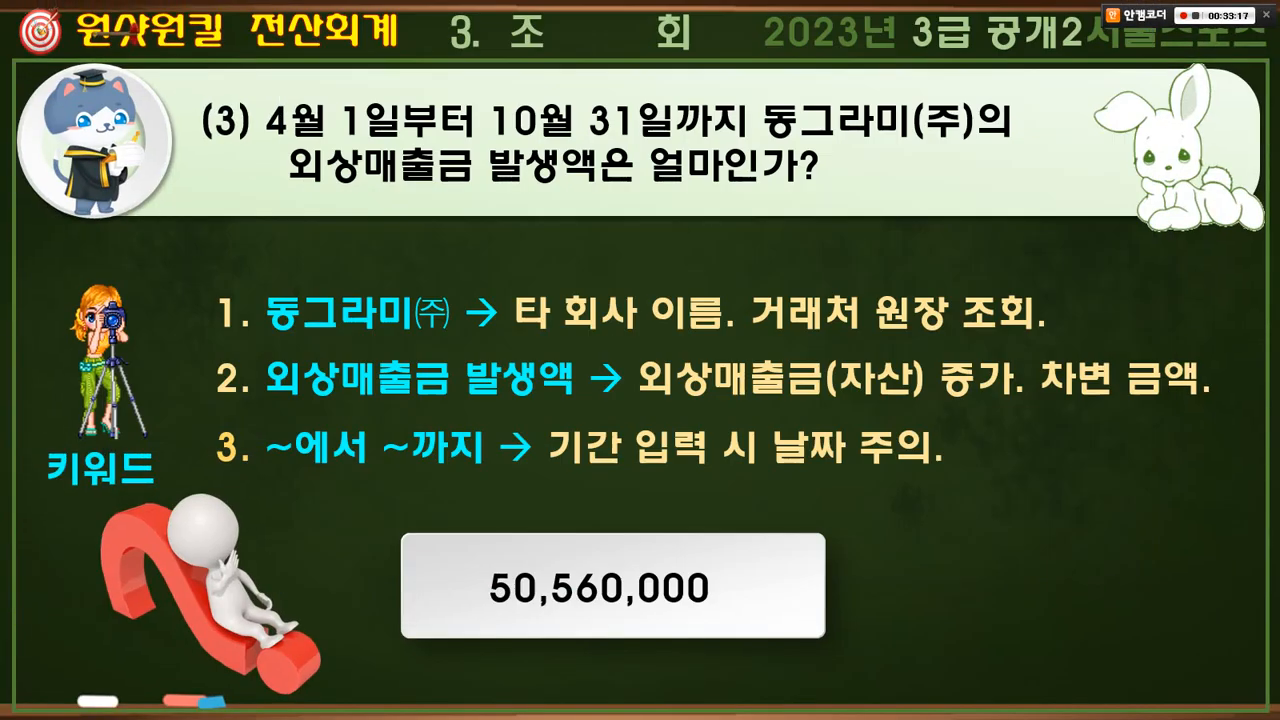
{"action": "mouse_move", "coordinate": [644, 657]}
{"action": "left_mouse_down"}
{"action": "mouse_move", "coordinate": [485, 636]}
{"action": "mouse_move", "coordinate": [712, 630]}
{"action": "left_mouse_up"}
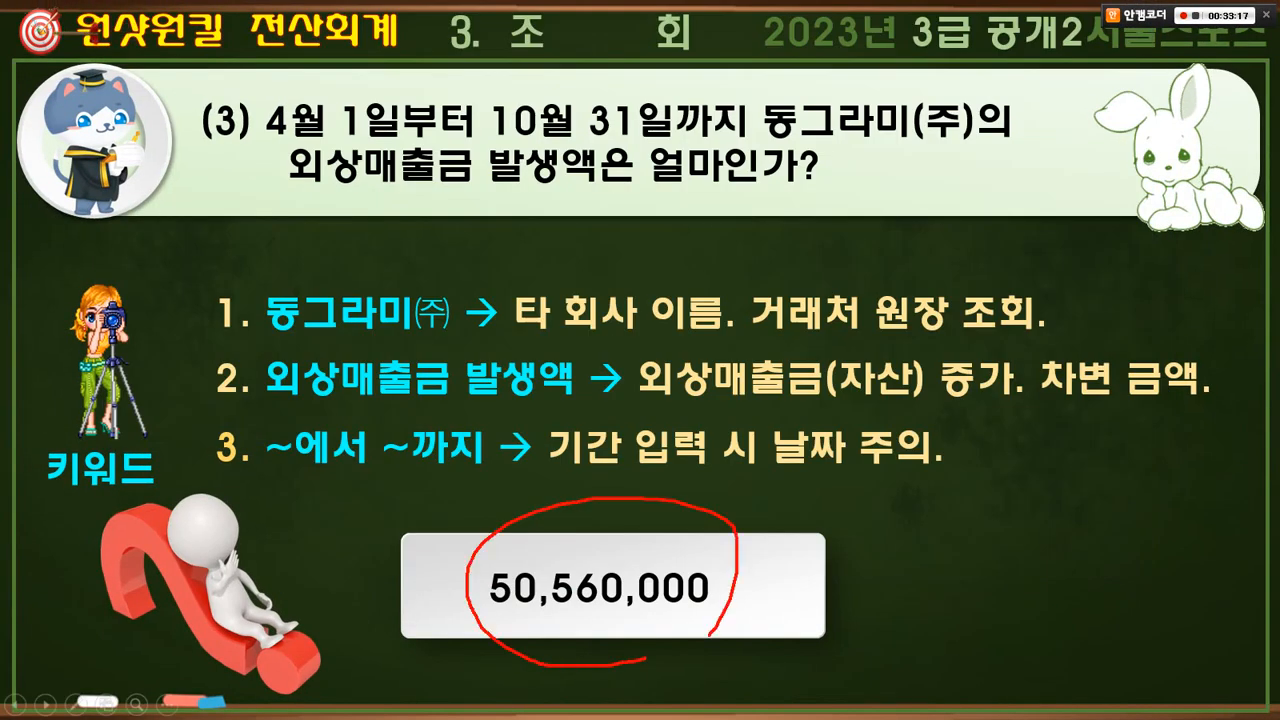
{"action": "left_click_drag", "start_coordinate": [740, 412], "coordinate": [716, 484]}
{"action": "mouse_move", "coordinate": [790, 434]}
{"action": "left_mouse_down"}
{"action": "mouse_move", "coordinate": [824, 455]}
{"action": "mouse_move", "coordinate": [812, 452]}
{"action": "left_mouse_up"}
{"action": "mouse_move", "coordinate": [836, 420]}
{"action": "left_mouse_down"}
{"action": "mouse_move", "coordinate": [896, 388]}
{"action": "mouse_move", "coordinate": [866, 460]}
{"action": "left_mouse_up"}
{"action": "mouse_move", "coordinate": [946, 448]}
{"action": "left_mouse_down"}
{"action": "mouse_move", "coordinate": [1034, 434]}
{"action": "mouse_move", "coordinate": [1072, 447]}
{"action": "left_mouse_up"}
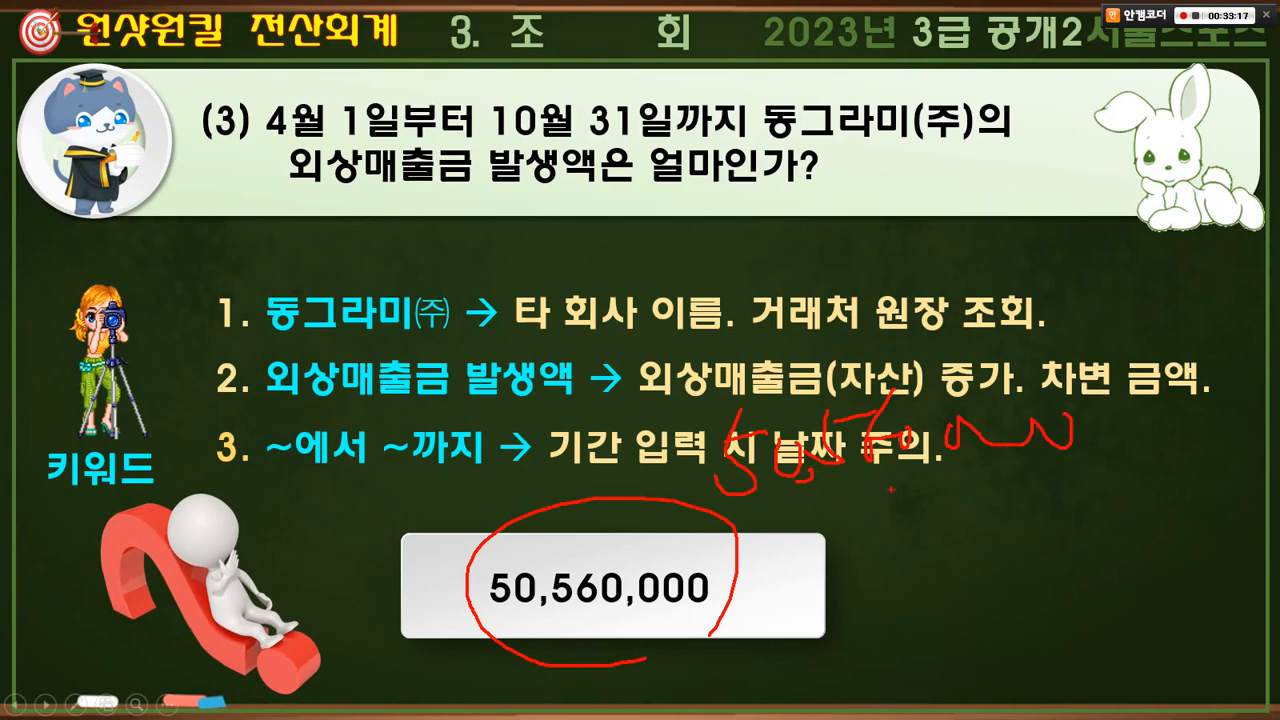
{"action": "mouse_move", "coordinate": [990, 494]}
{"action": "left_mouse_down"}
{"action": "mouse_move", "coordinate": [738, 536]}
{"action": "mouse_move", "coordinate": [1122, 500]}
{"action": "left_mouse_up"}
{"action": "left_click_drag", "start_coordinate": [990, 340], "coordinate": [1030, 302]}
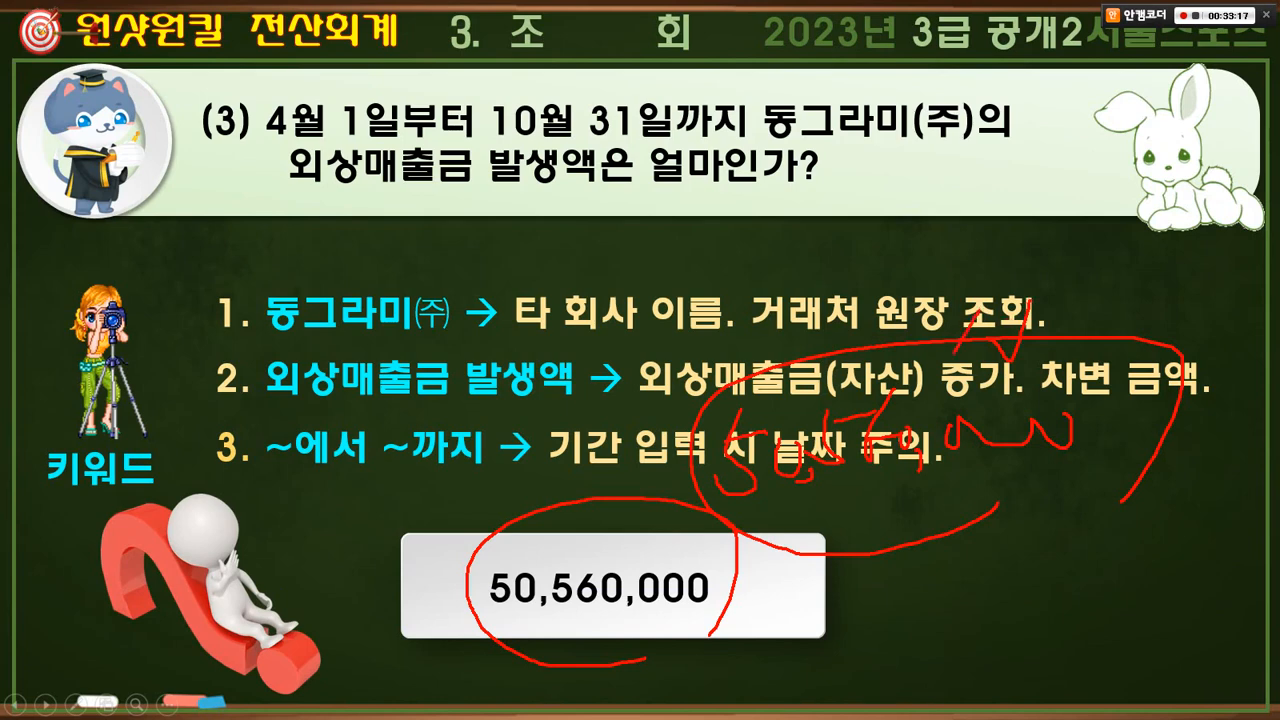
{"action": "left_click_drag", "start_coordinate": [785, 300], "coordinate": [930, 318]}
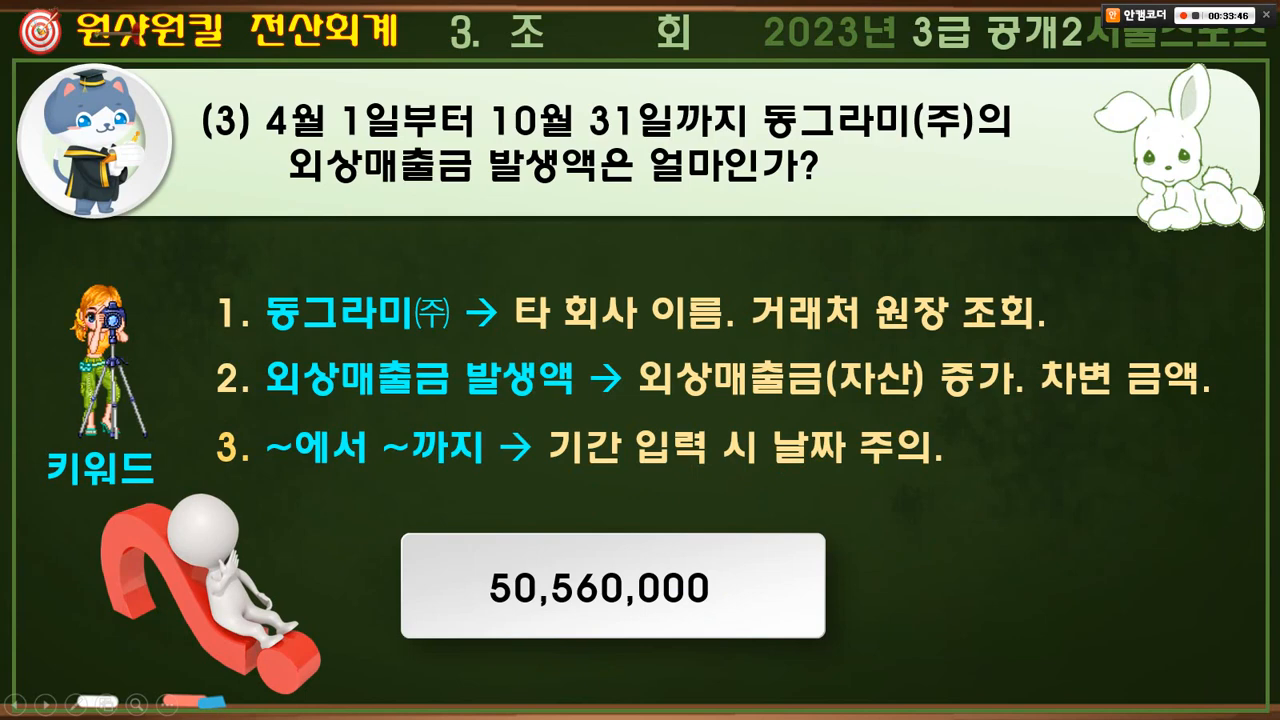
- Switch to 총계정원장 and run the inquiry for account 253 미지급금, searching for 미지급 in the account code help
{"action": "key", "text": "Right"}
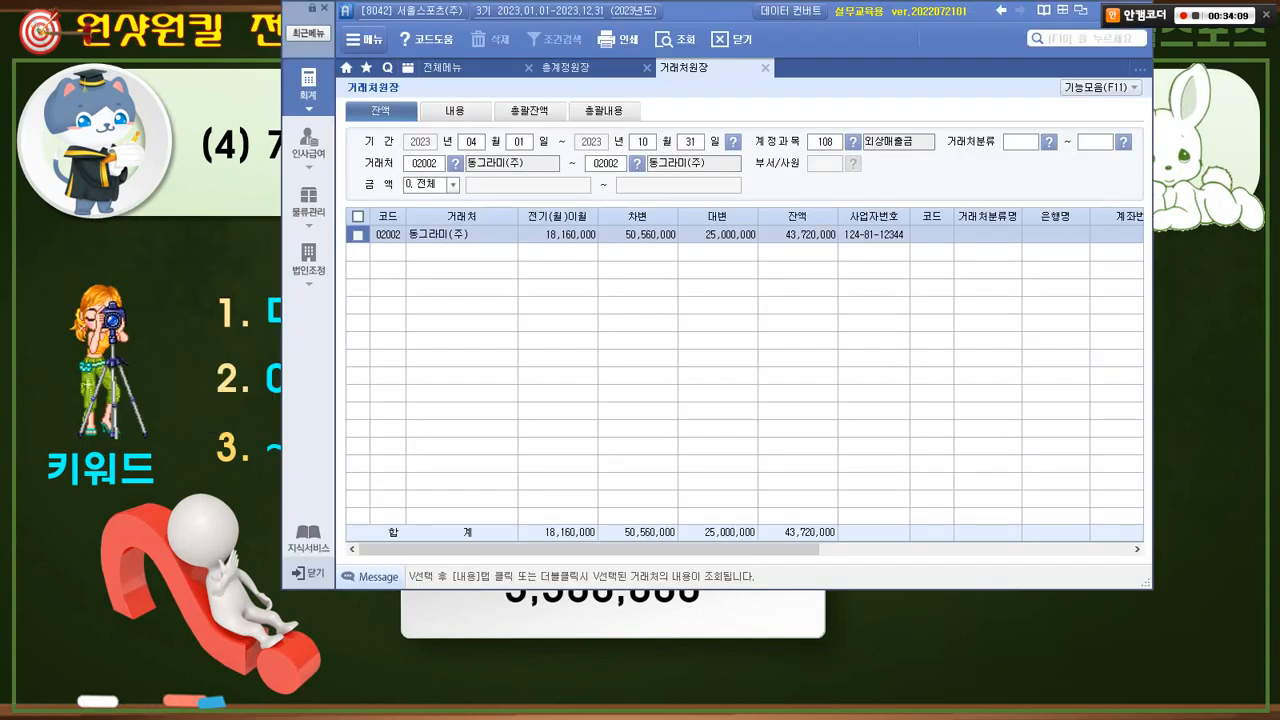
{"action": "left_click", "coordinate": [585, 68]}
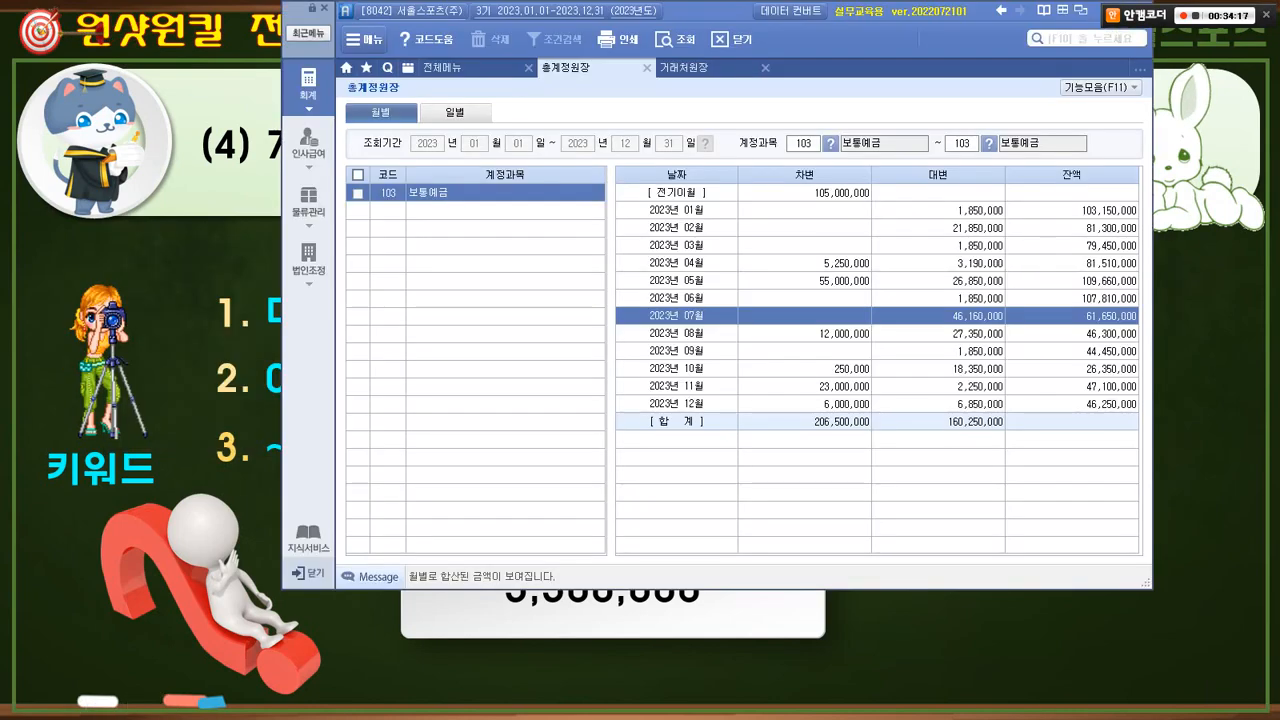
{"action": "left_click", "coordinate": [830, 143]}
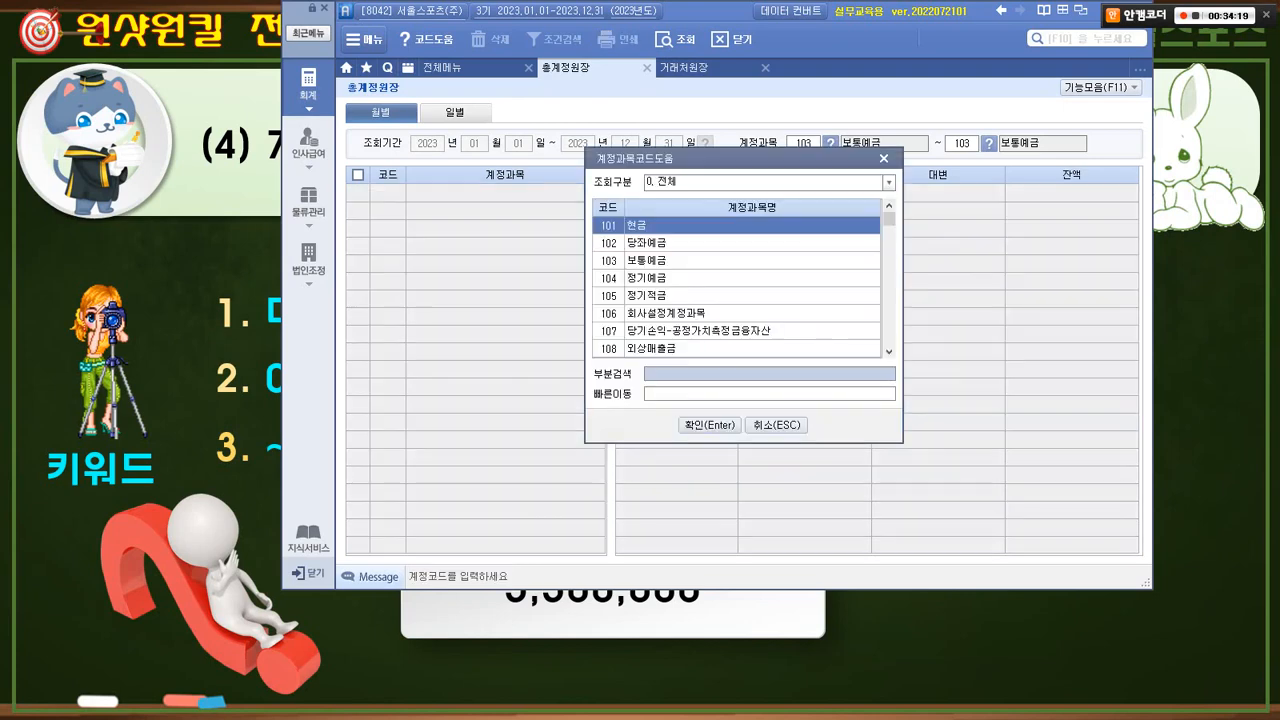
{"action": "type", "text": "미지급"}
{"action": "key", "text": "Return"}
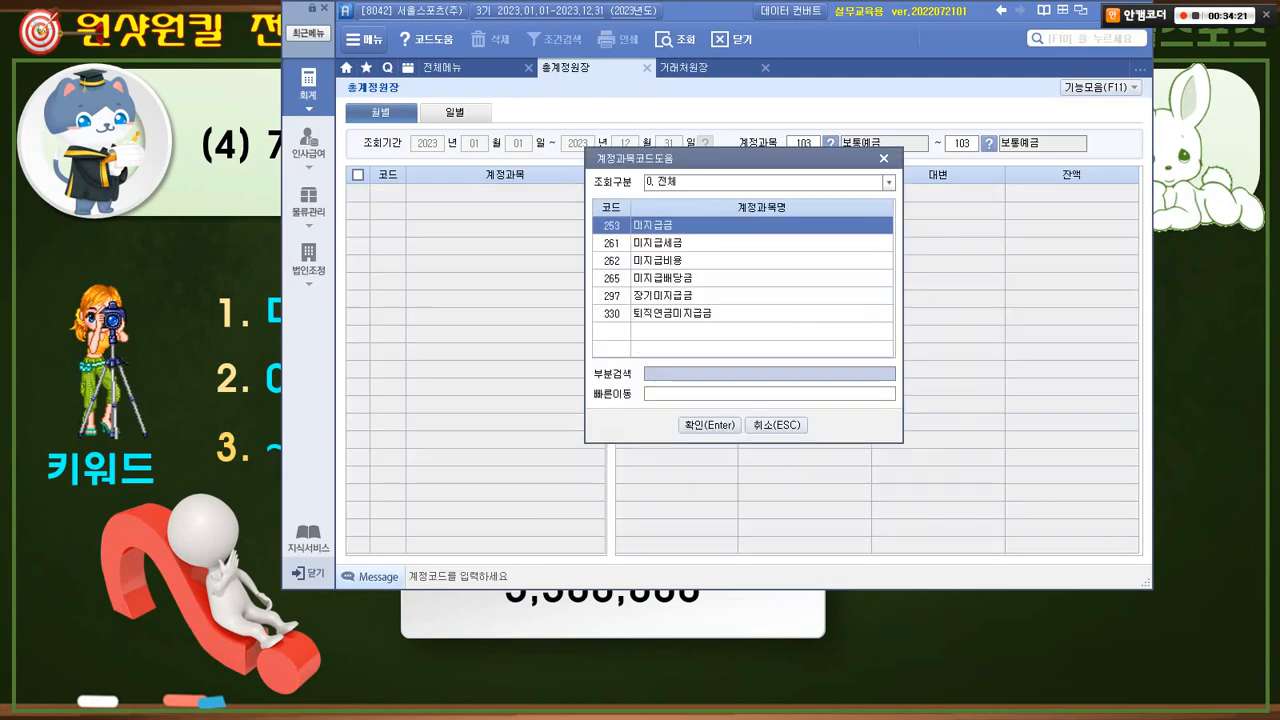
{"action": "key", "text": "Return"}
{"action": "key", "text": "Return"}
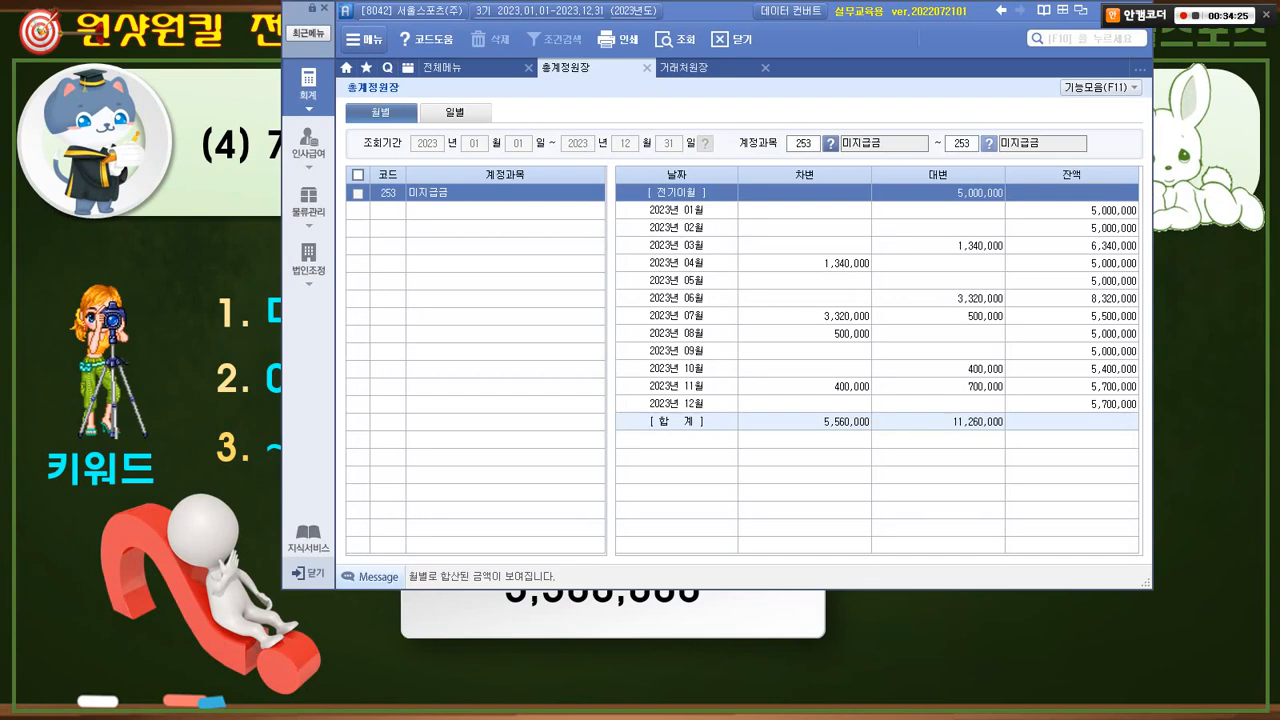
- Check the July 2023 잔액 of 미지급금 in 총계정원장 against inquiry question (4)
{"action": "key", "text": "alt+Tab"}
{"action": "mouse_move", "coordinate": [385, 180]}
{"action": "left_mouse_down"}
{"action": "mouse_move", "coordinate": [294, 191]}
{"action": "mouse_move", "coordinate": [347, 177]}
{"action": "left_mouse_up"}
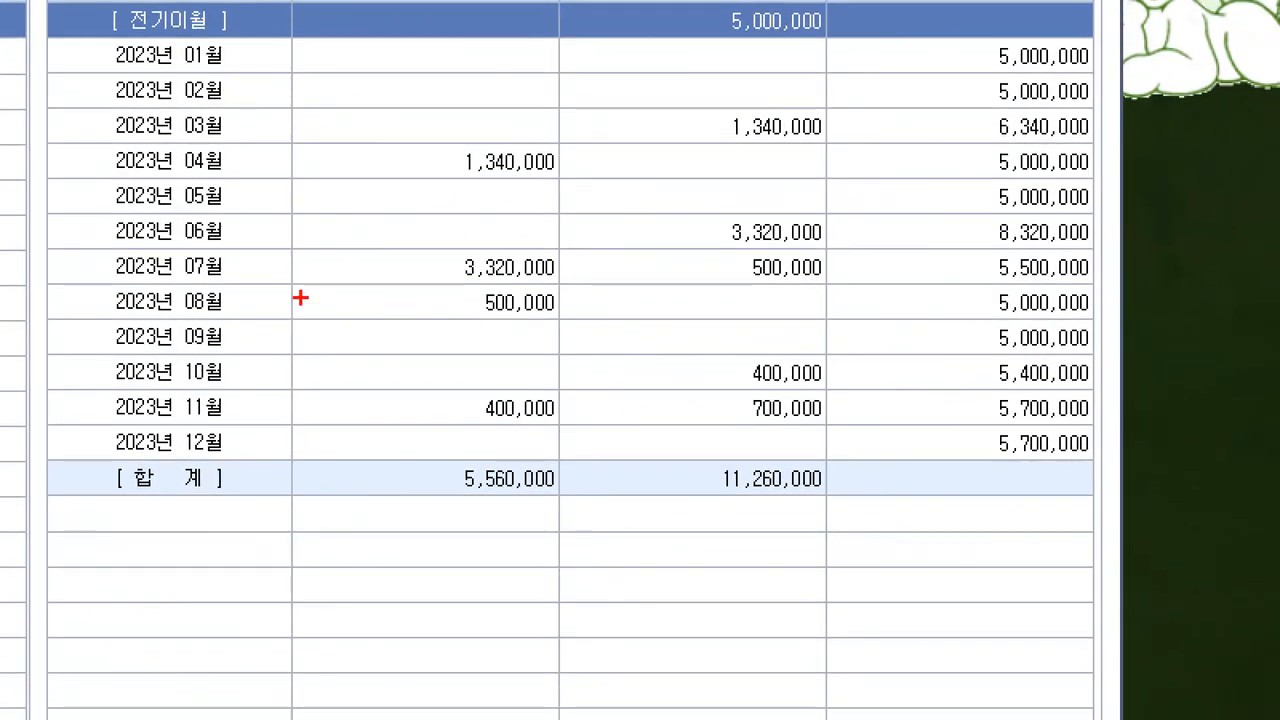
{"action": "mouse_move", "coordinate": [84, 250]}
{"action": "left_mouse_down"}
{"action": "mouse_move", "coordinate": [700, 286]}
{"action": "mouse_move", "coordinate": [1144, 284]}
{"action": "mouse_move", "coordinate": [1062, 304]}
{"action": "mouse_move", "coordinate": [1100, 268]}
{"action": "left_mouse_up"}
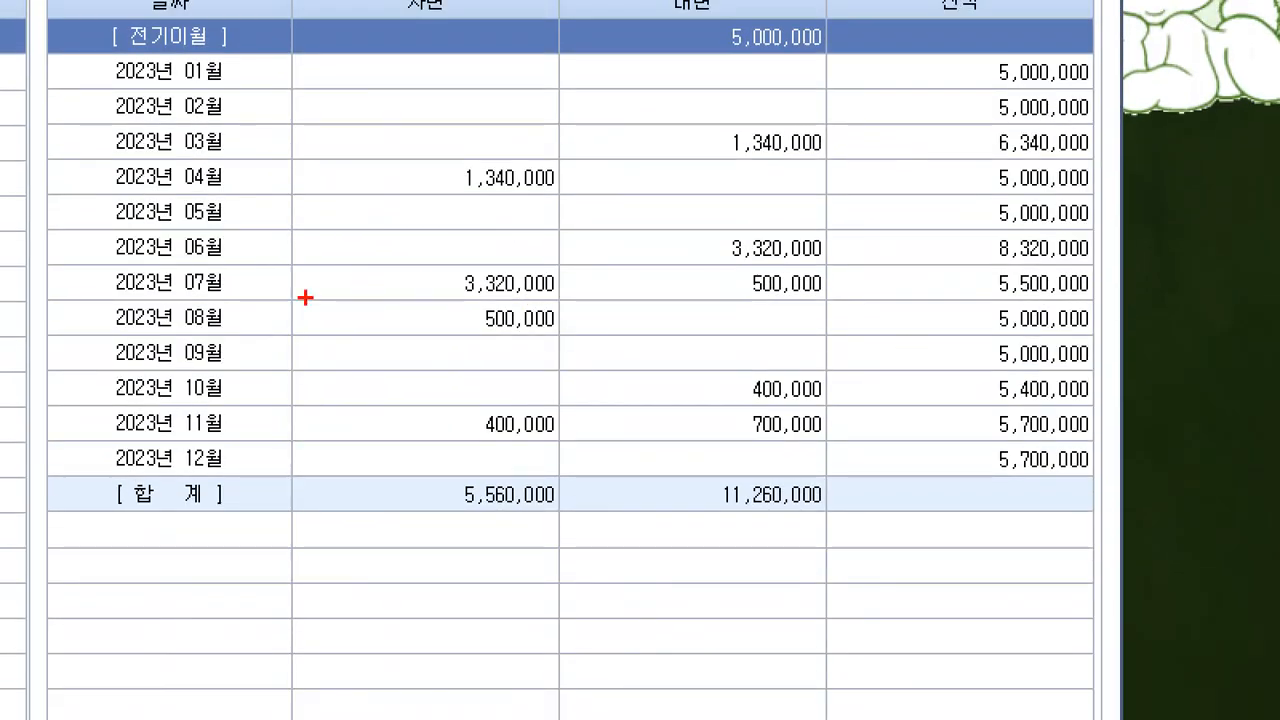
{"action": "mouse_move", "coordinate": [107, 311]}
{"action": "left_mouse_down"}
{"action": "mouse_move", "coordinate": [1134, 310]}
{"action": "mouse_move", "coordinate": [1030, 318]}
{"action": "mouse_move", "coordinate": [1085, 258]}
{"action": "left_mouse_up"}
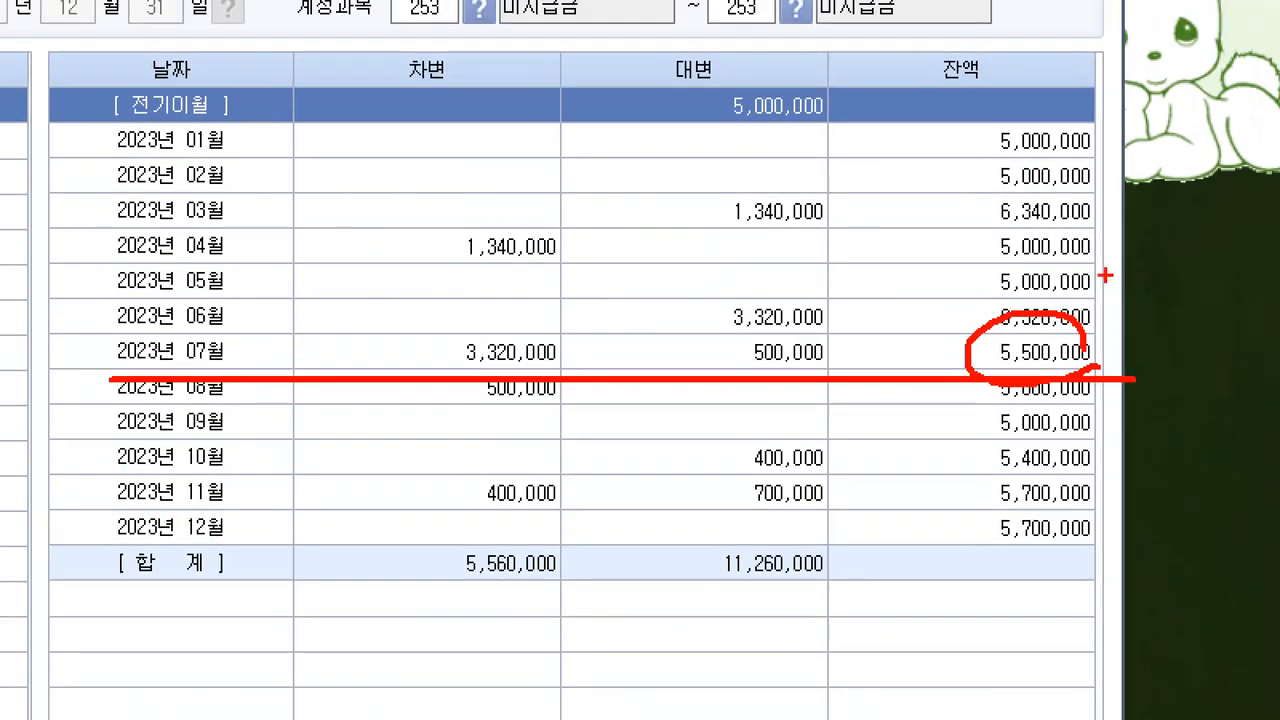
{"action": "mouse_move", "coordinate": [1011, 111]}
{"action": "left_mouse_down"}
{"action": "mouse_move", "coordinate": [1000, 60]}
{"action": "mouse_move", "coordinate": [1016, 118]}
{"action": "mouse_move", "coordinate": [1006, 171]}
{"action": "left_mouse_up"}
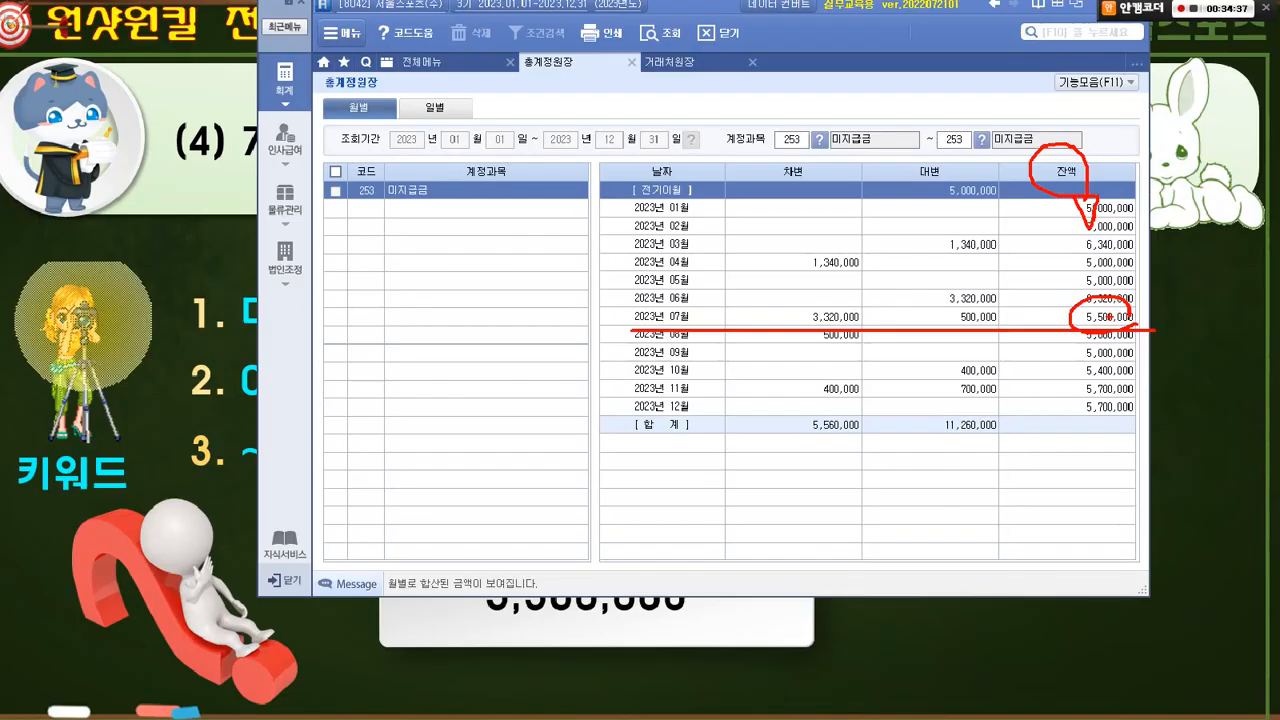
{"action": "key", "text": "alt+Tab"}
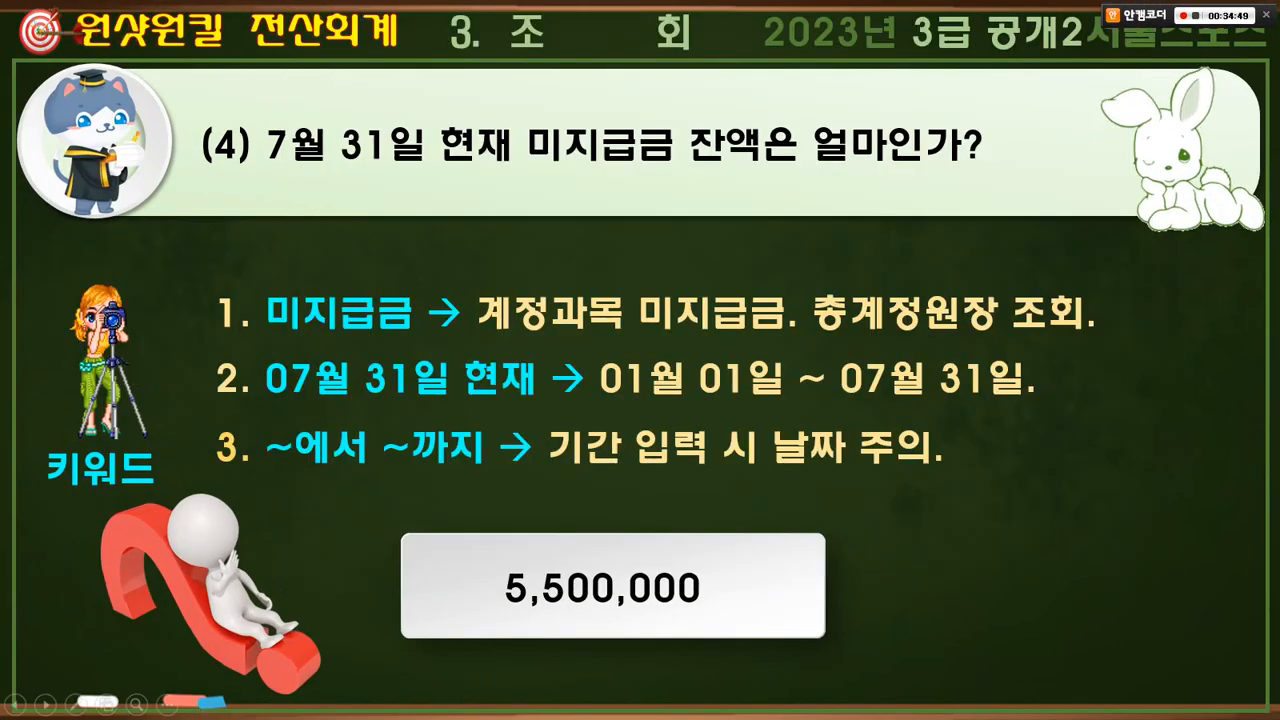
{"action": "key", "text": "Right"}
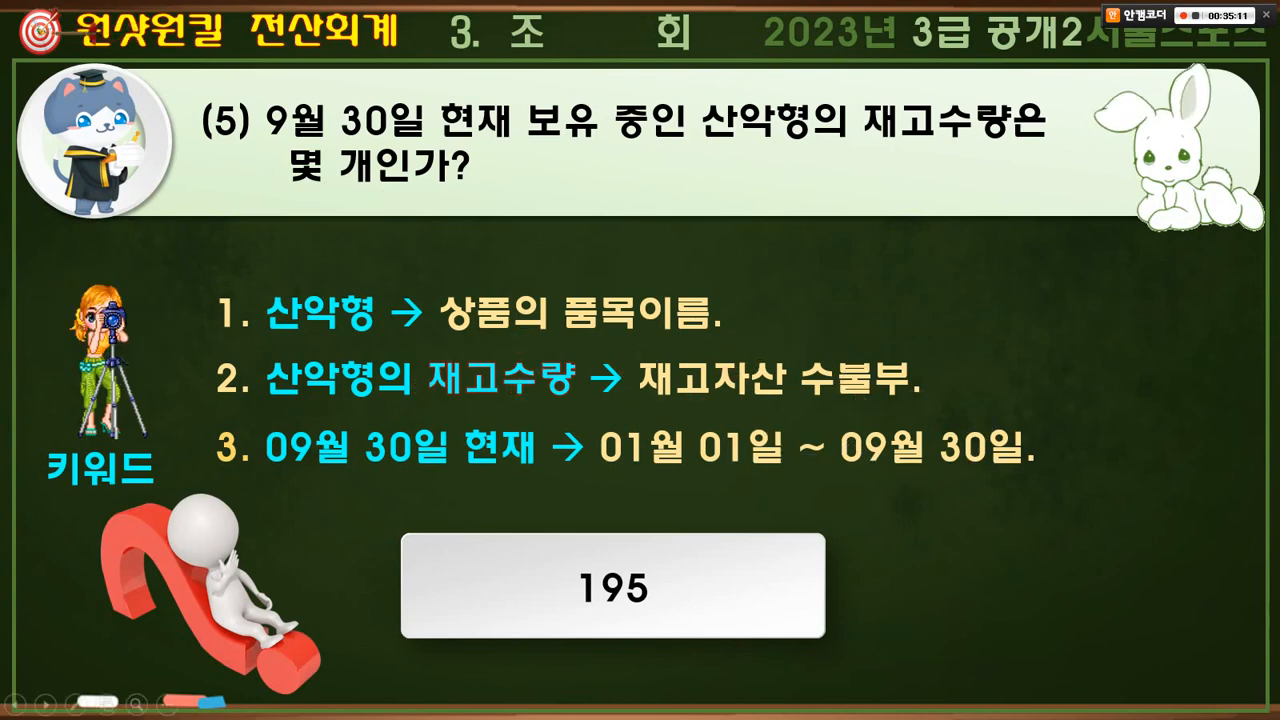
{"action": "left_click_drag", "start_coordinate": [636, 348], "coordinate": [911, 413]}
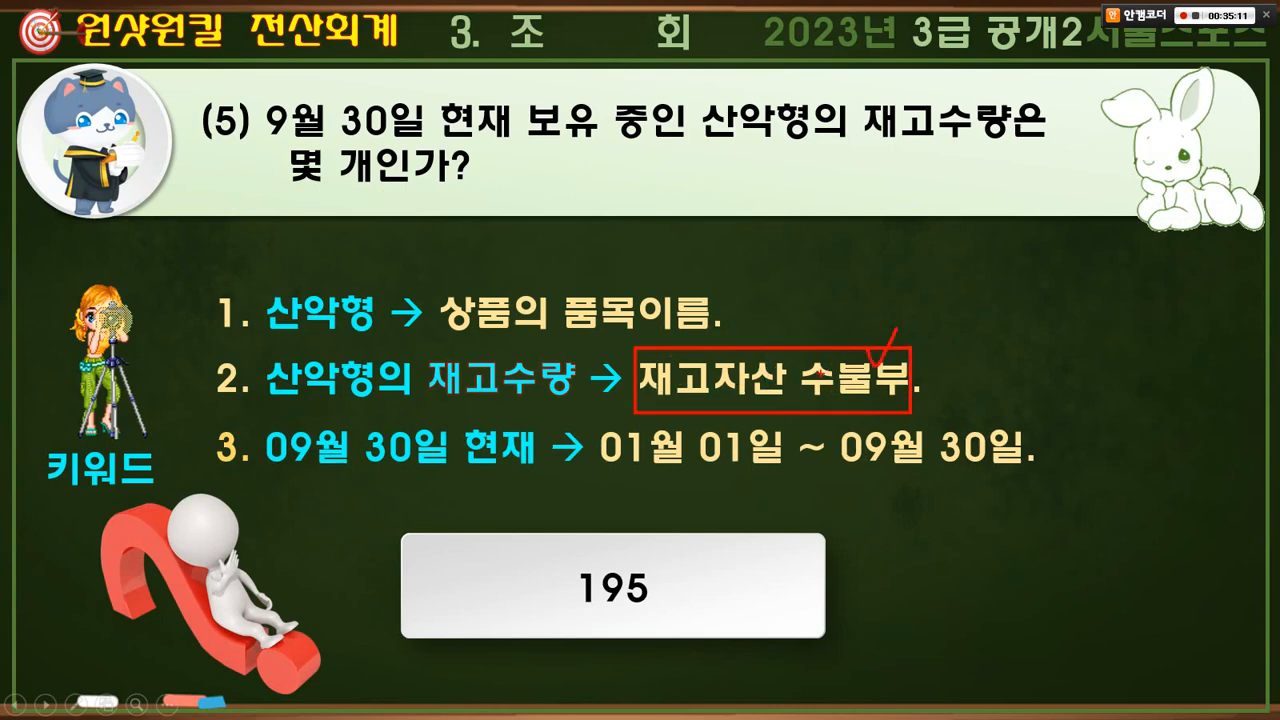
{"action": "left_click_drag", "start_coordinate": [1076, 292], "coordinate": [891, 244]}
{"action": "left_click_drag", "start_coordinate": [942, 297], "coordinate": [1108, 213]}
{"action": "left_click_drag", "start_coordinate": [1104, 297], "coordinate": [1101, 266]}
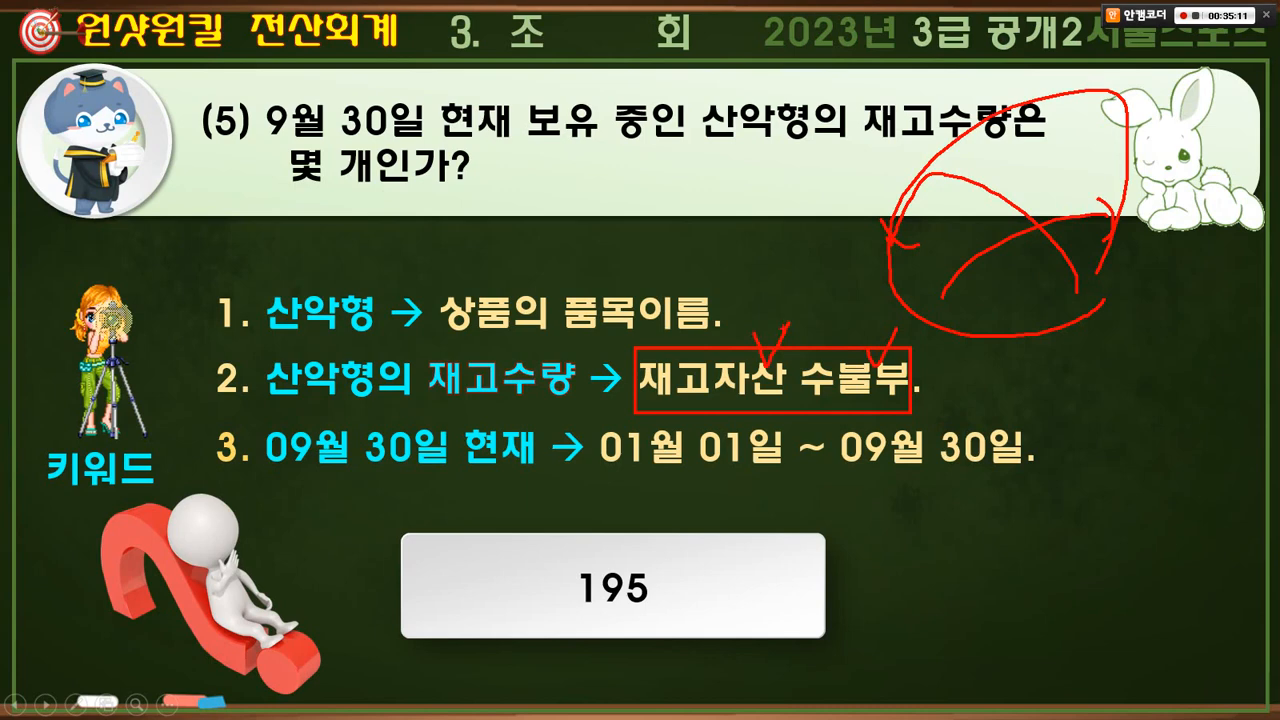
{"action": "key", "text": "e"}
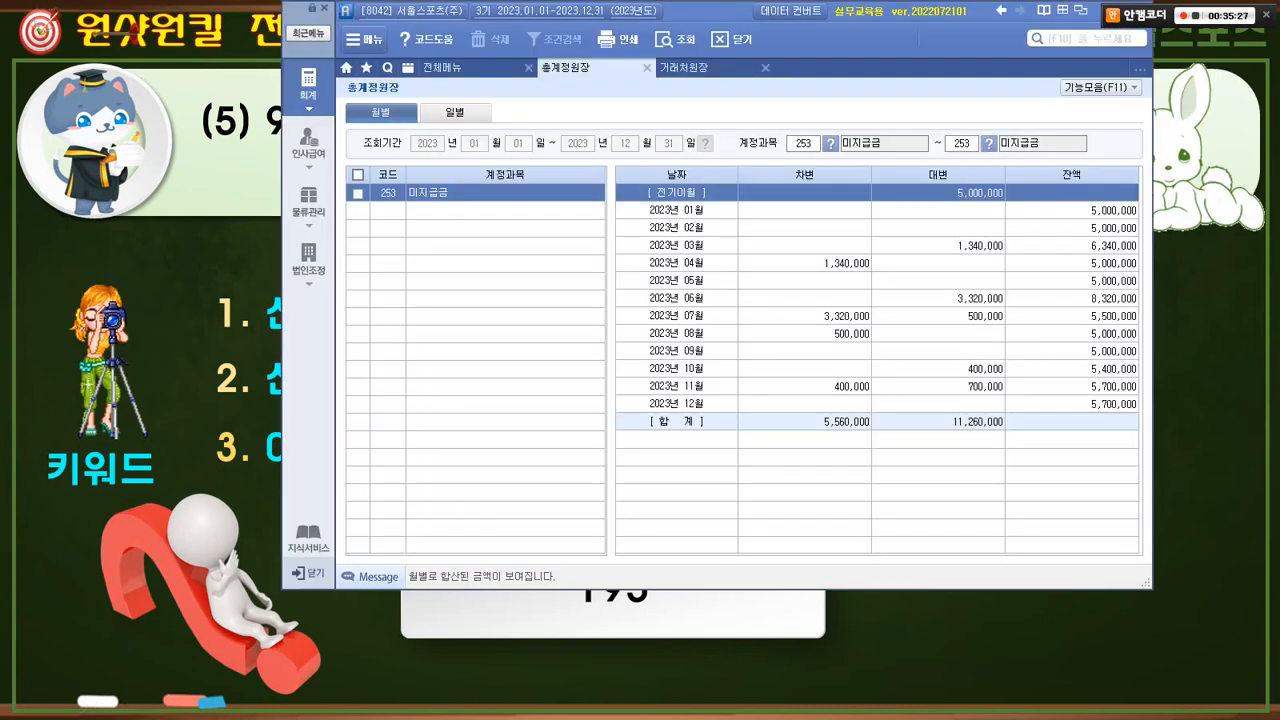
- Open 재고자산수불부 from the 재고관리 group of 물류관리
{"action": "left_click", "coordinate": [308, 205]}
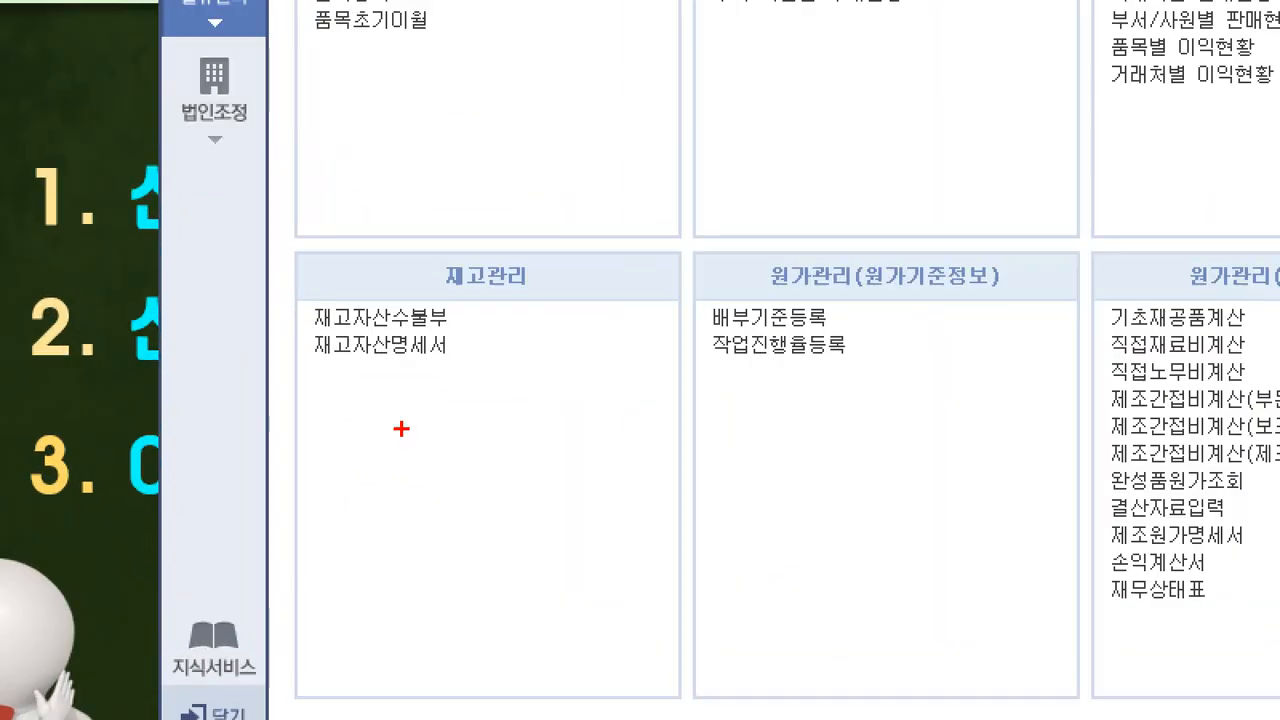
{"action": "left_click_drag", "start_coordinate": [300, 289], "coordinate": [469, 331]}
{"action": "mouse_move", "coordinate": [425, 283]}
{"action": "left_mouse_down"}
{"action": "mouse_move", "coordinate": [436, 297]}
{"action": "mouse_move", "coordinate": [460, 250]}
{"action": "left_mouse_up"}
{"action": "mouse_move", "coordinate": [1072, 240]}
{"action": "left_mouse_down"}
{"action": "mouse_move", "coordinate": [764, 140]}
{"action": "mouse_move", "coordinate": [750, 162]}
{"action": "left_mouse_up"}
{"action": "mouse_move", "coordinate": [718, 115]}
{"action": "left_mouse_down"}
{"action": "mouse_move", "coordinate": [750, 160]}
{"action": "mouse_move", "coordinate": [805, 158]}
{"action": "left_mouse_up"}
{"action": "mouse_move", "coordinate": [752, 308]}
{"action": "left_mouse_down"}
{"action": "mouse_move", "coordinate": [1070, 318]}
{"action": "mouse_move", "coordinate": [1066, 348]}
{"action": "left_mouse_up"}
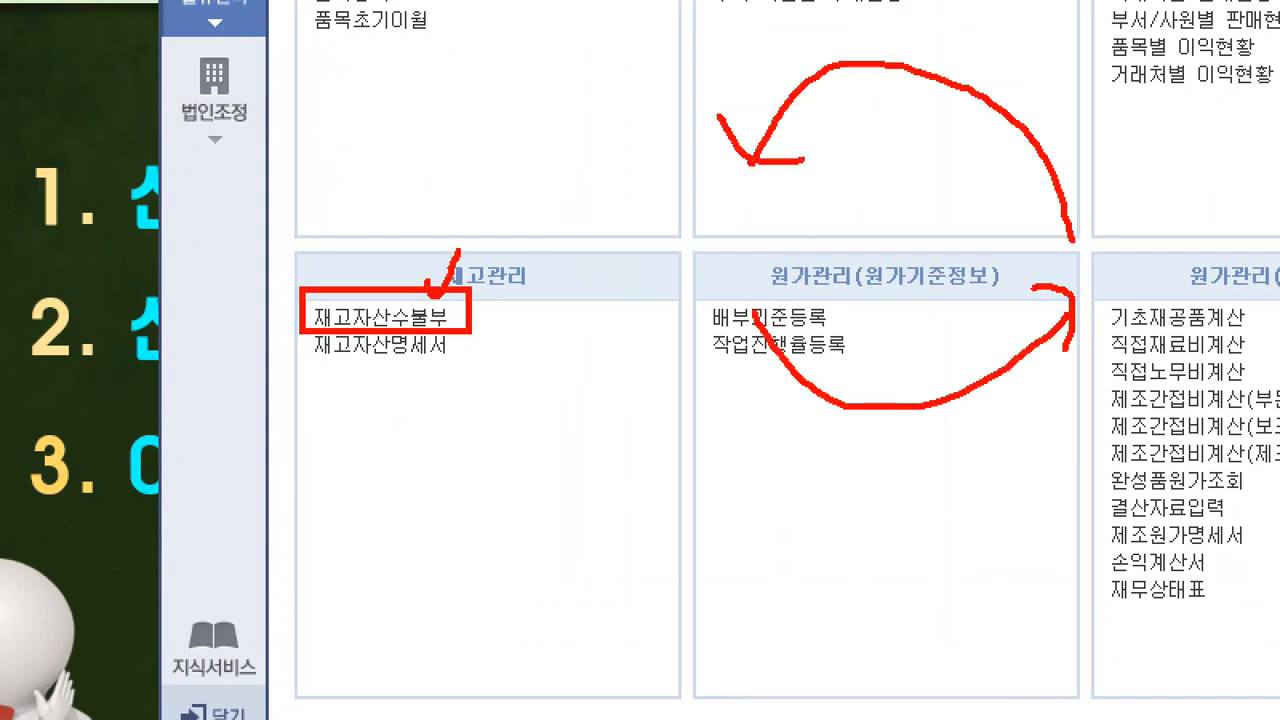
{"action": "mouse_move", "coordinate": [662, 428]}
{"action": "left_mouse_down"}
{"action": "mouse_move", "coordinate": [638, 428]}
{"action": "mouse_move", "coordinate": [670, 386]}
{"action": "left_mouse_up"}
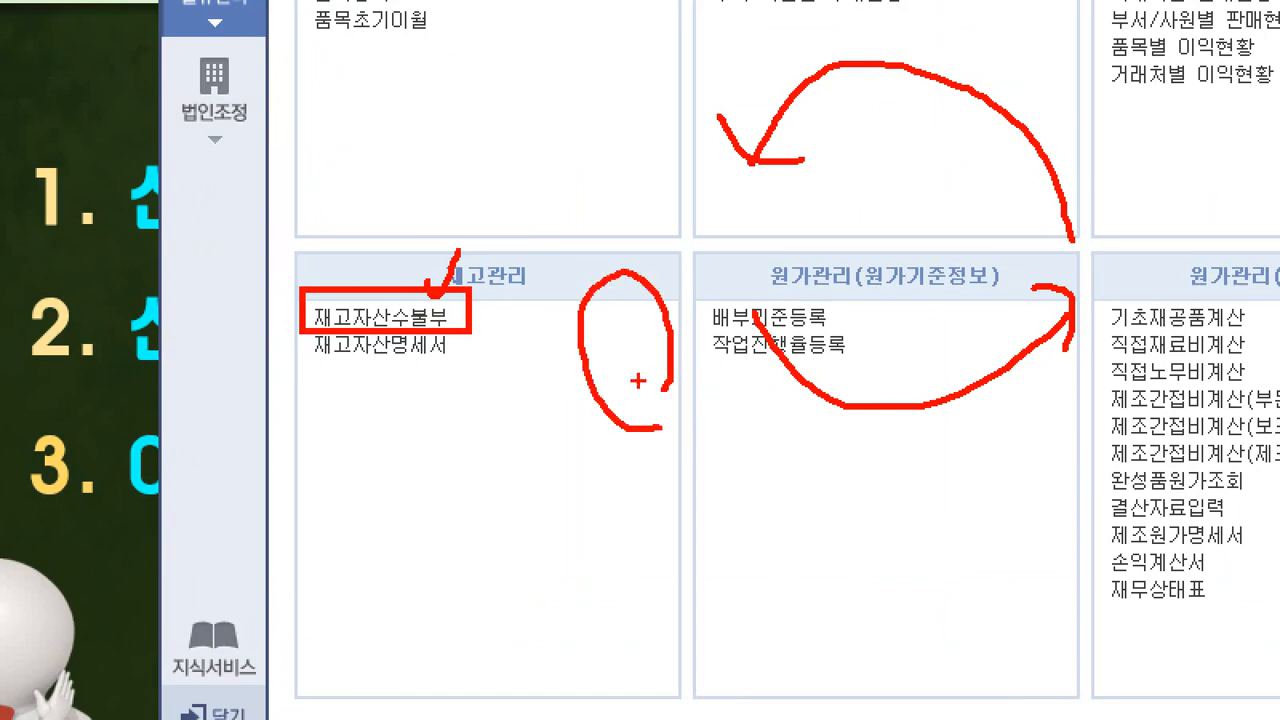
{"action": "left_click_drag", "start_coordinate": [330, 293], "coordinate": [366, 232]}
{"action": "key", "text": "Escape"}
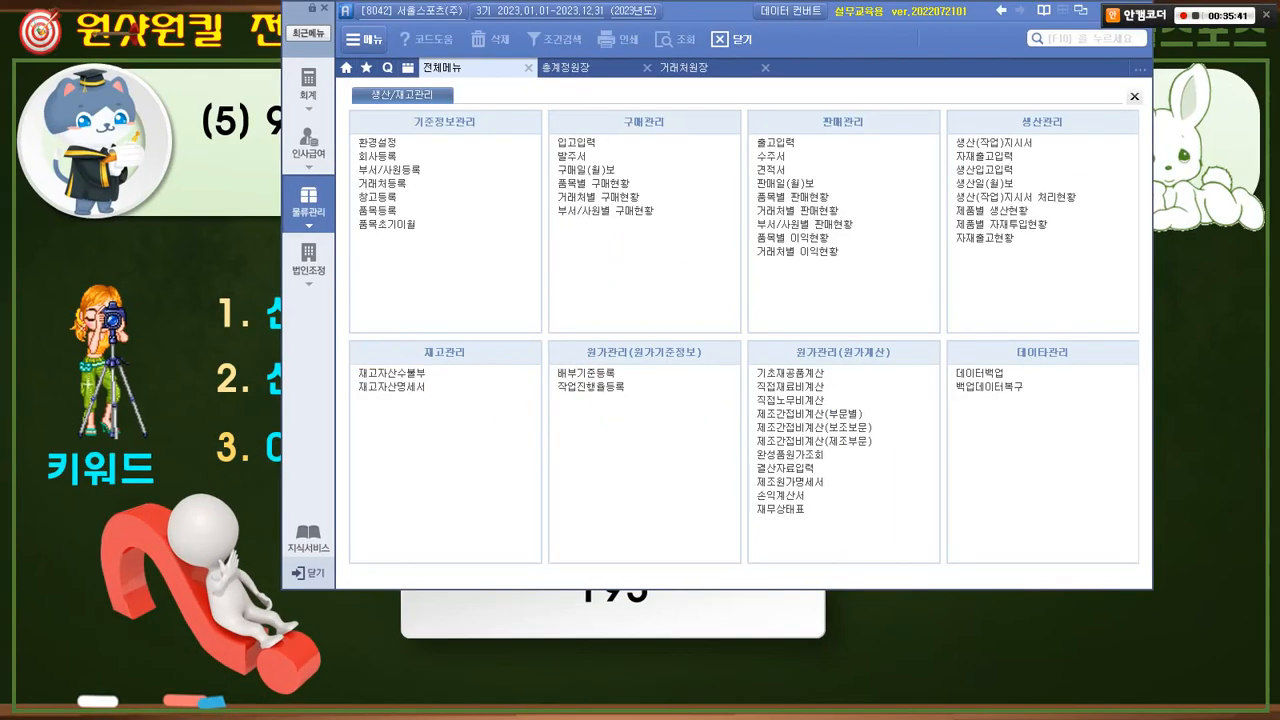
{"action": "left_click", "coordinate": [392, 373]}
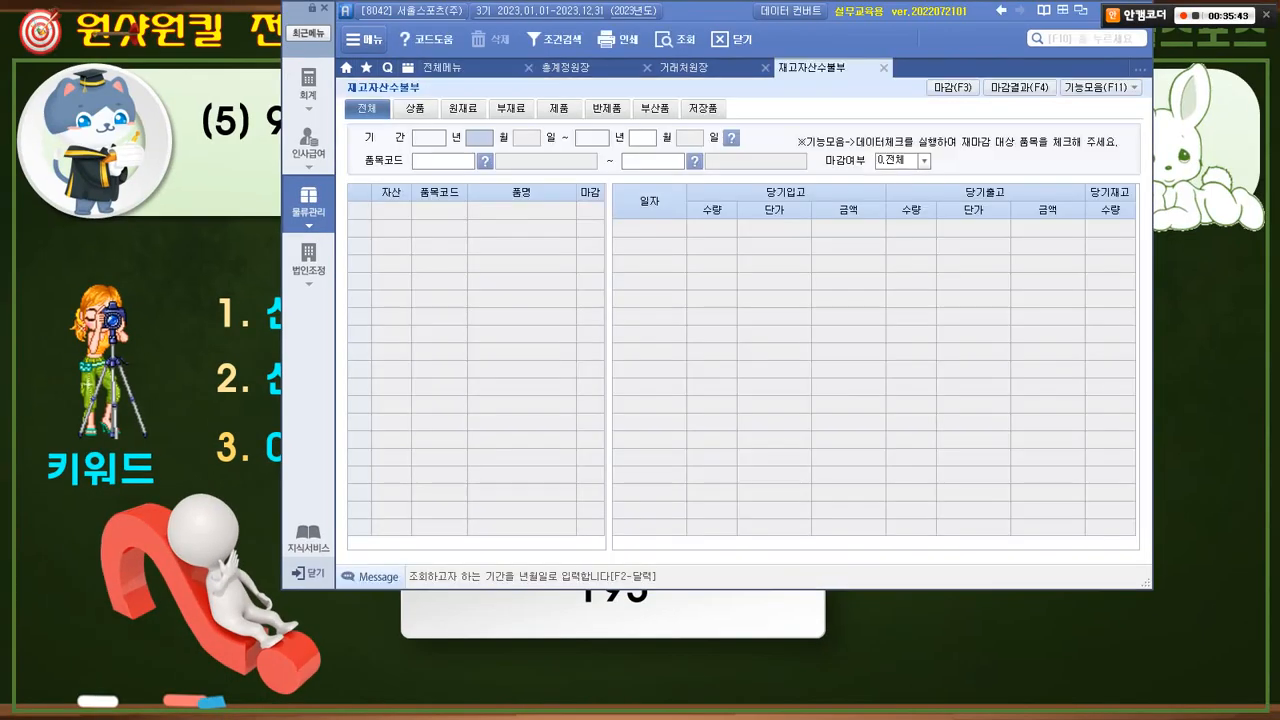
- Set the 재고자산수불부 period to January 1 through September 30, 2023
{"action": "key", "text": "alt+Tab"}
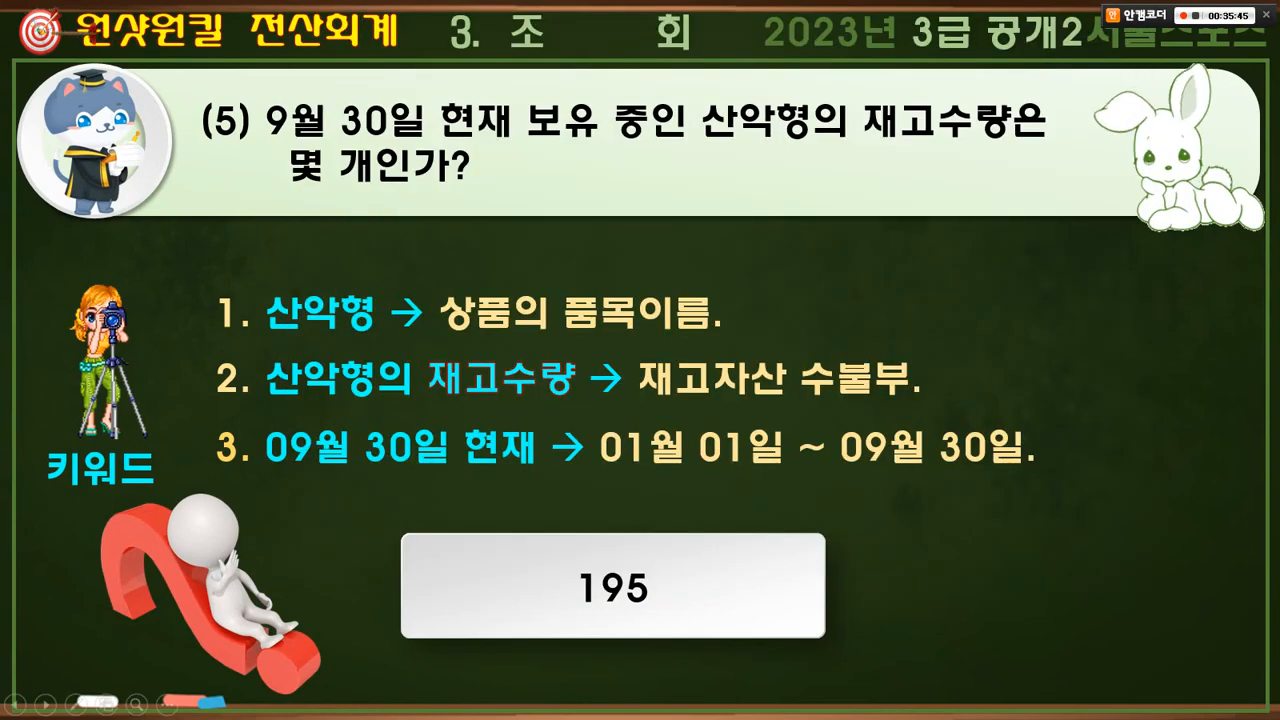
{"action": "key", "text": "alt+Tab"}
{"action": "type", "text": "0101"}
{"action": "left_click", "coordinate": [643, 138]}
{"action": "key", "text": "alt+Tab"}
{"action": "key", "text": "alt+Tab"}
{"action": "type", "text": "09"}
{"action": "key", "text": "alt+Tab"}
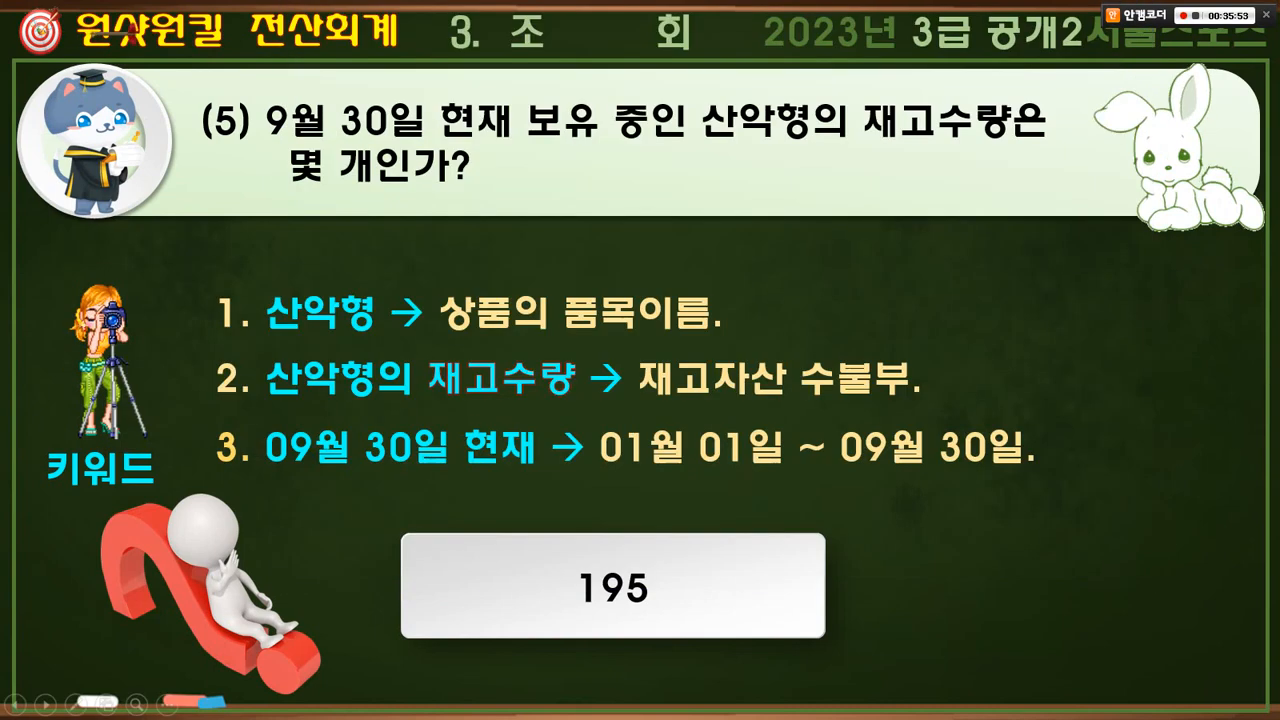
{"action": "mouse_move", "coordinate": [800, 152]}
{"action": "left_mouse_down"}
{"action": "mouse_move", "coordinate": [762, 82]}
{"action": "mouse_move", "coordinate": [798, 148]}
{"action": "left_mouse_up"}
{"action": "key", "text": "alt+Tab"}
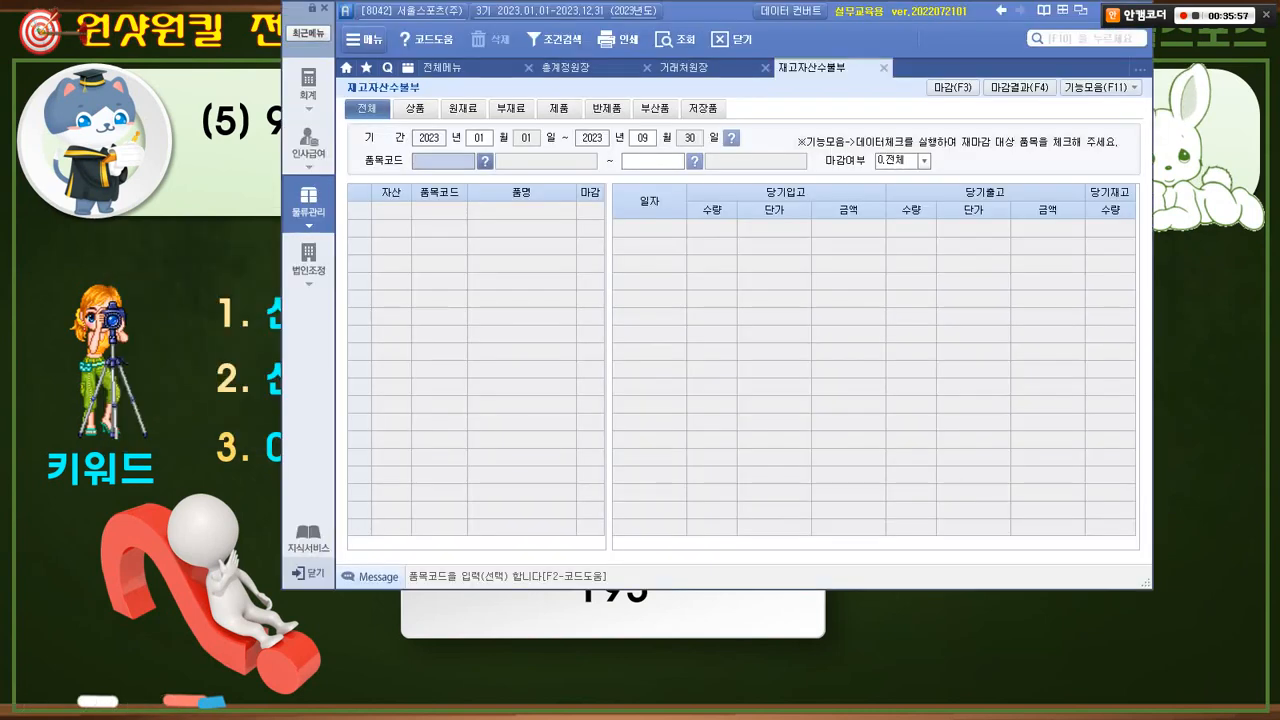
- Set both ends of the 품목코드 range to 4002 산악형 and run the inquiry
{"action": "left_click", "coordinate": [480, 157]}
{"action": "left_click", "coordinate": [710, 218]}
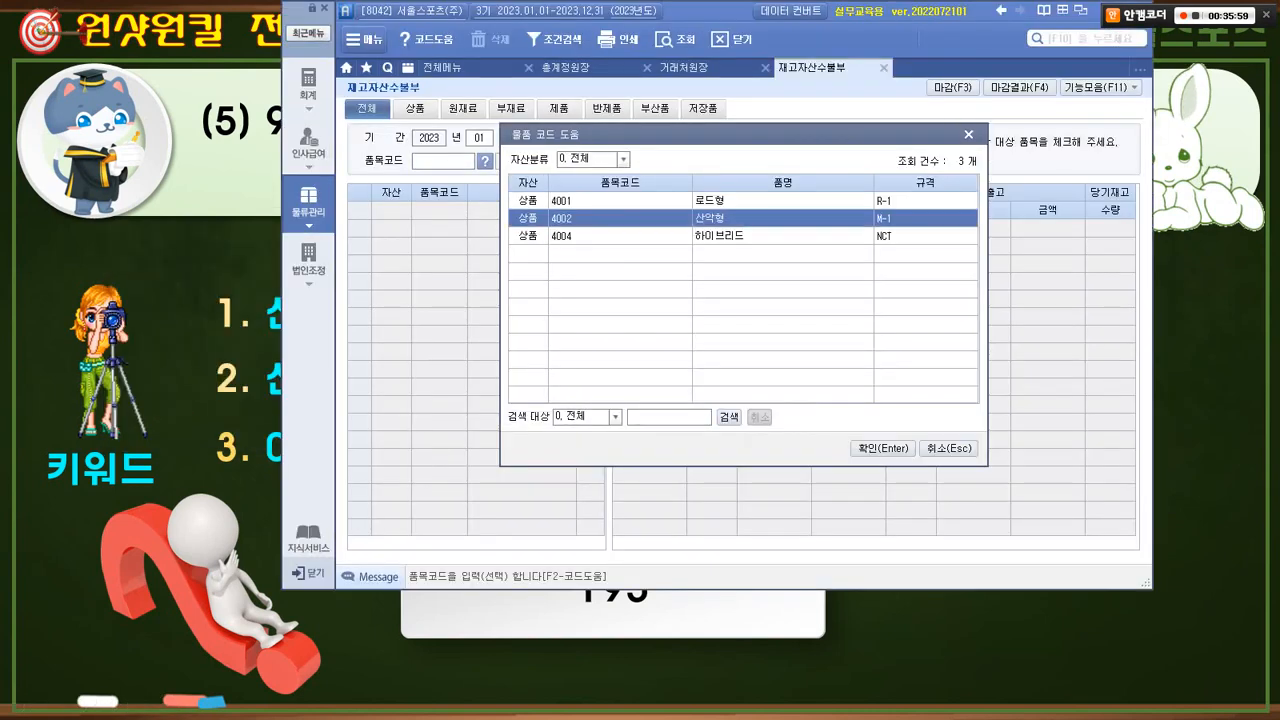
{"action": "left_click", "coordinate": [884, 448]}
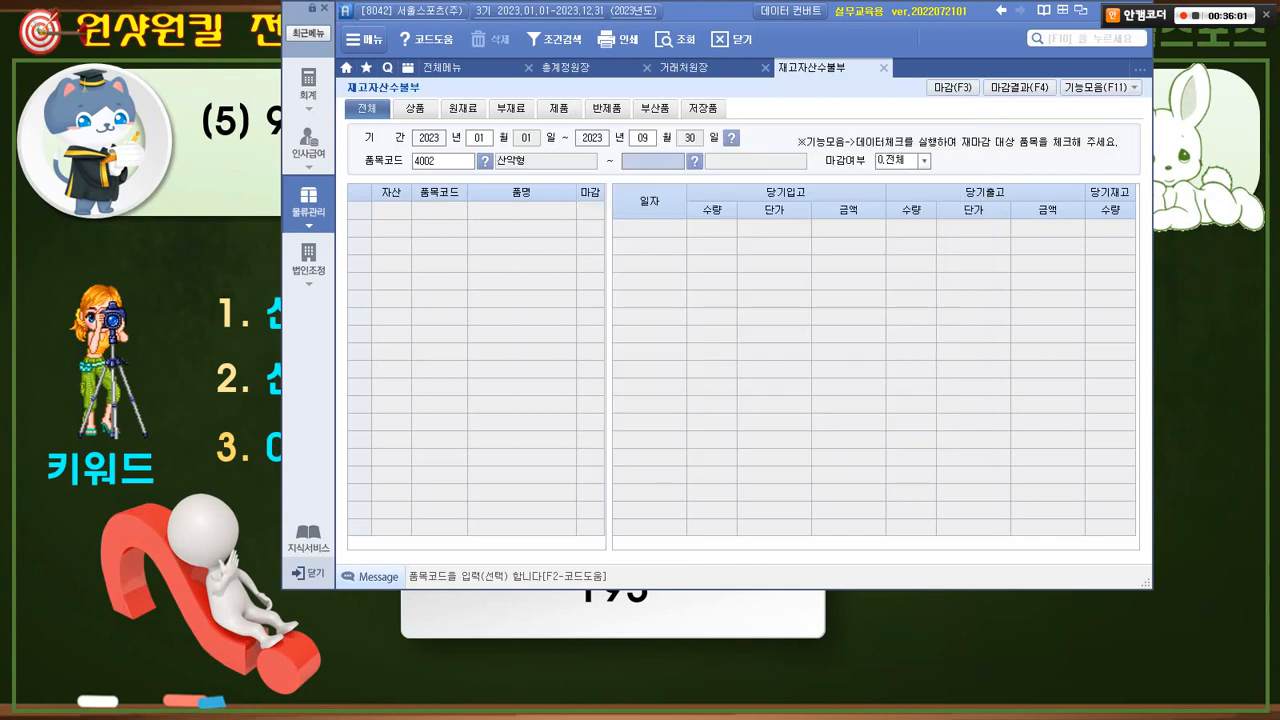
{"action": "type", "text": "4002"}
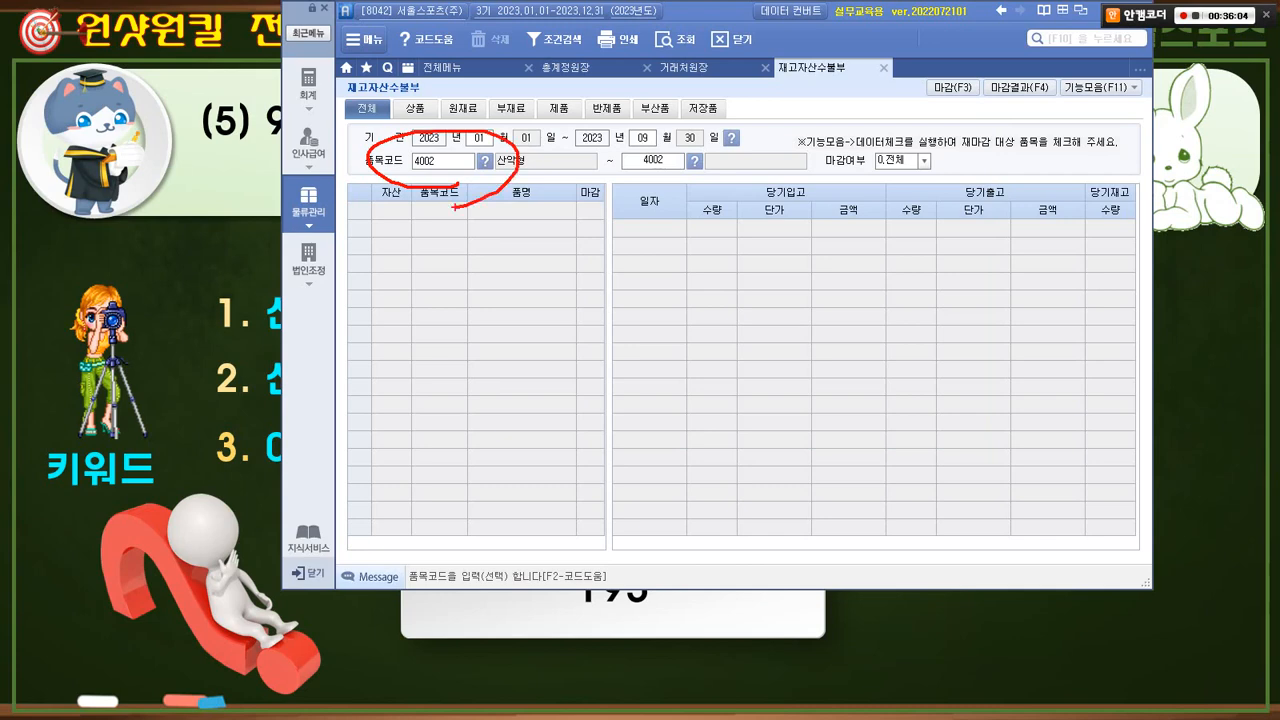
{"action": "key", "text": "Return"}
{"action": "key", "text": "Return"}
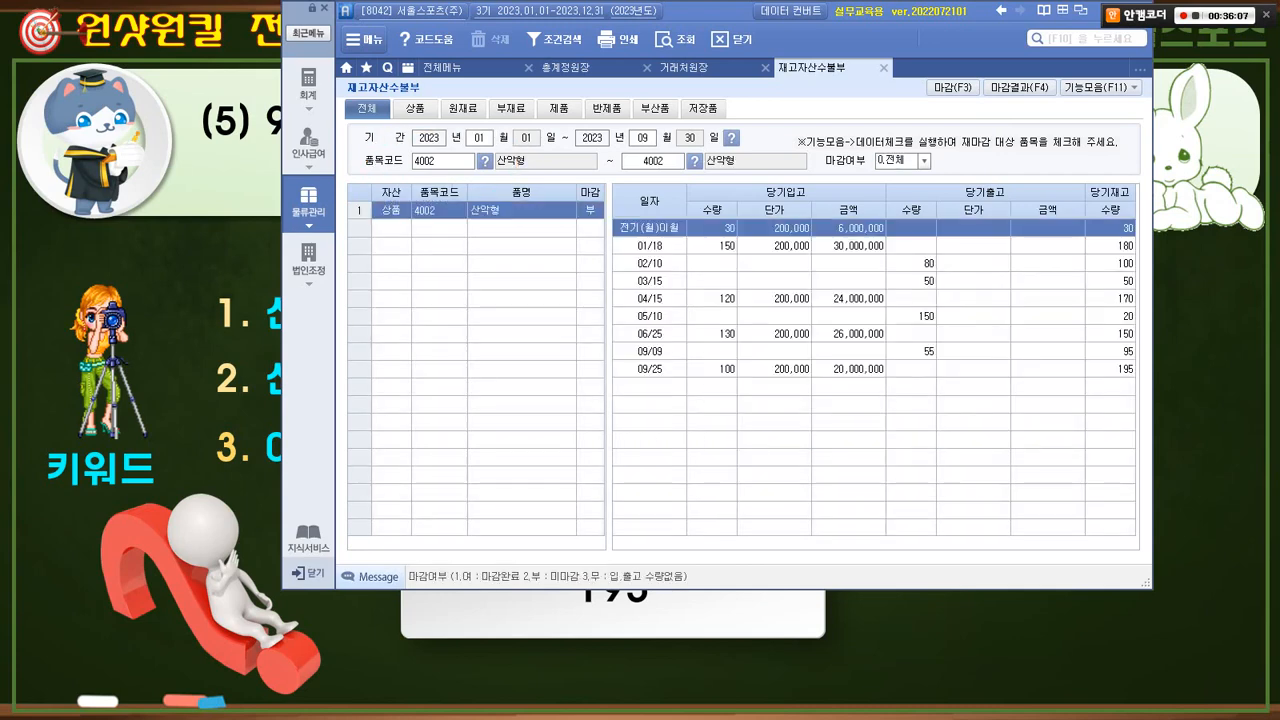
- Examine 산악형's 당기입고, 당기출고 and 당기재고 quantities and check the September 30 stock against inquiry question (5)
{"action": "key", "text": "alt+Tab"}
{"action": "key", "text": "ctrl+2"}
{"action": "mouse_move", "coordinate": [966, 152]}
{"action": "left_mouse_down"}
{"action": "mouse_move", "coordinate": [866, 110]}
{"action": "mouse_move", "coordinate": [962, 156]}
{"action": "left_mouse_up"}
{"action": "key", "text": "alt+Tab"}
{"action": "mouse_move", "coordinate": [819, 223]}
{"action": "left_mouse_down"}
{"action": "mouse_move", "coordinate": [798, 182]}
{"action": "mouse_move", "coordinate": [807, 230]}
{"action": "left_mouse_up"}
{"action": "mouse_move", "coordinate": [1044, 232]}
{"action": "left_mouse_down"}
{"action": "mouse_move", "coordinate": [942, 188]}
{"action": "mouse_move", "coordinate": [1005, 205]}
{"action": "left_mouse_up"}
{"action": "left_click_drag", "start_coordinate": [738, 237], "coordinate": [747, 382]}
{"action": "mouse_move", "coordinate": [884, 218]}
{"action": "left_mouse_down"}
{"action": "mouse_move", "coordinate": [940, 272]}
{"action": "mouse_move", "coordinate": [951, 364]}
{"action": "left_mouse_up"}
{"action": "left_click_drag", "start_coordinate": [690, 211], "coordinate": [722, 198]}
{"action": "left_click_drag", "start_coordinate": [881, 205], "coordinate": [920, 212]}
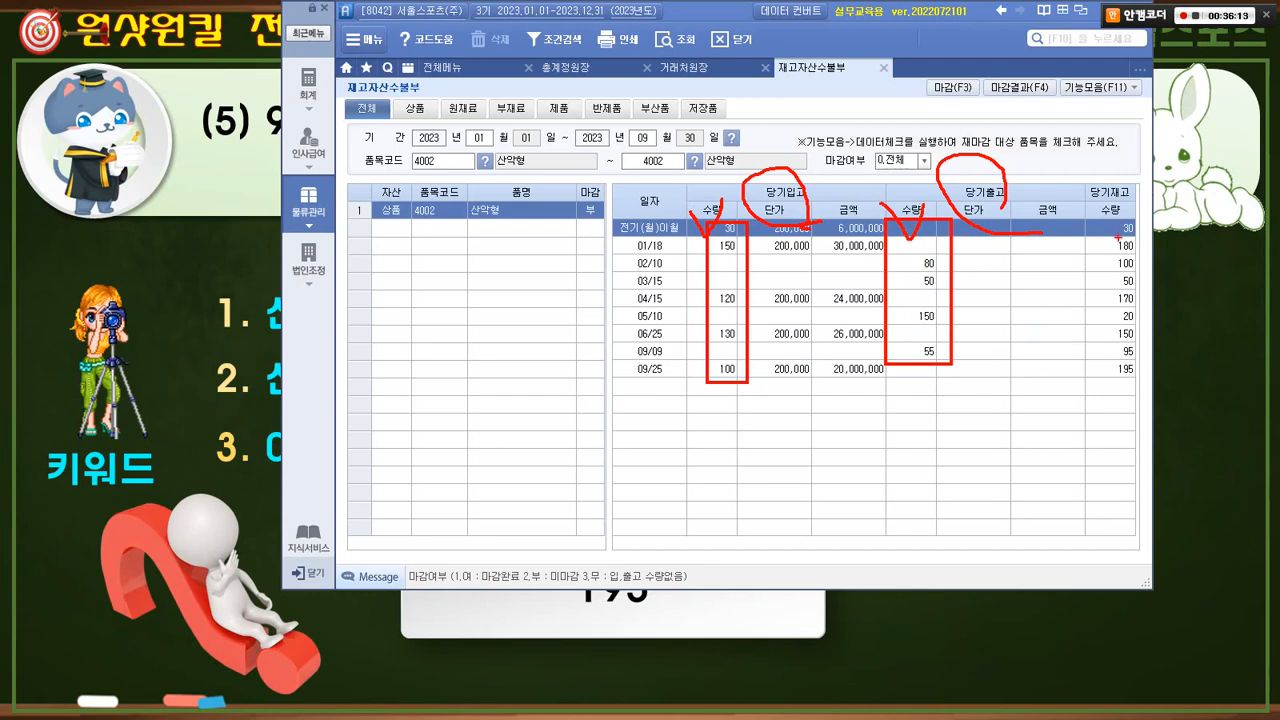
{"action": "left_click_drag", "start_coordinate": [1110, 228], "coordinate": [1125, 226]}
{"action": "left_click_drag", "start_coordinate": [1088, 348], "coordinate": [1156, 383]}
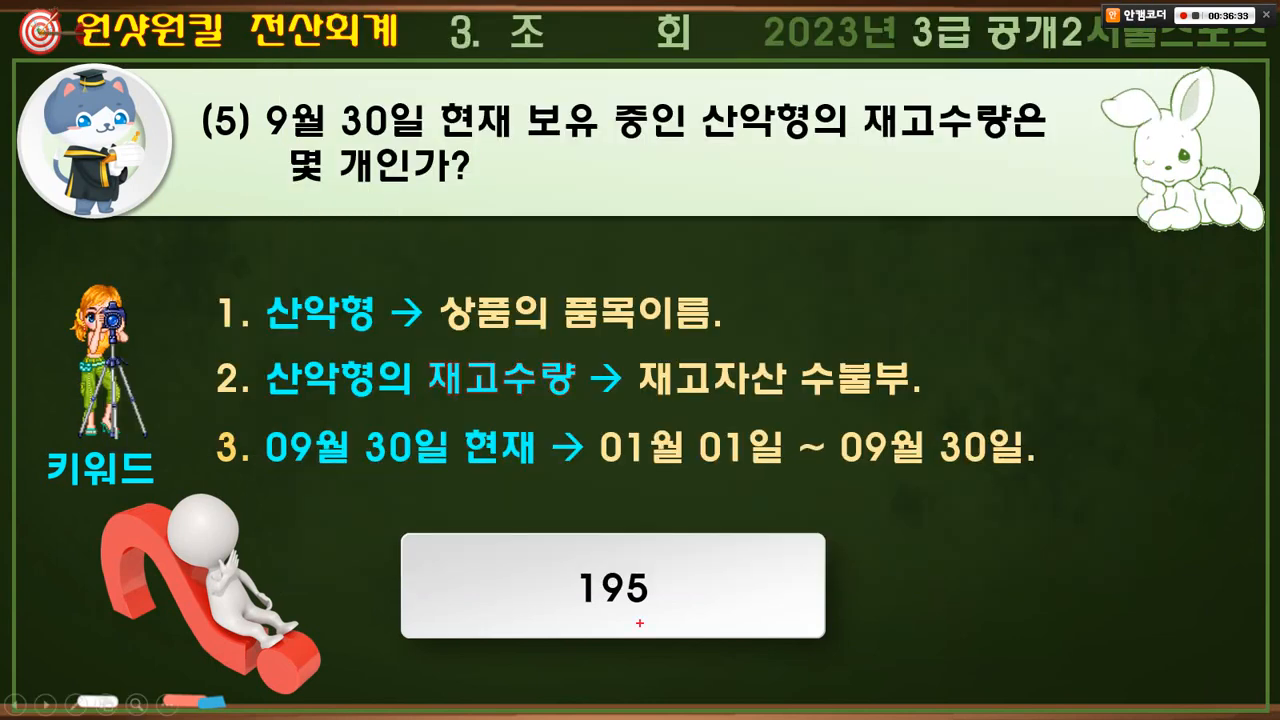
{"action": "mouse_move", "coordinate": [645, 620]}
{"action": "left_mouse_down"}
{"action": "mouse_move", "coordinate": [642, 558]}
{"action": "mouse_move", "coordinate": [647, 613]}
{"action": "left_mouse_up"}
{"action": "key", "text": "Right"}
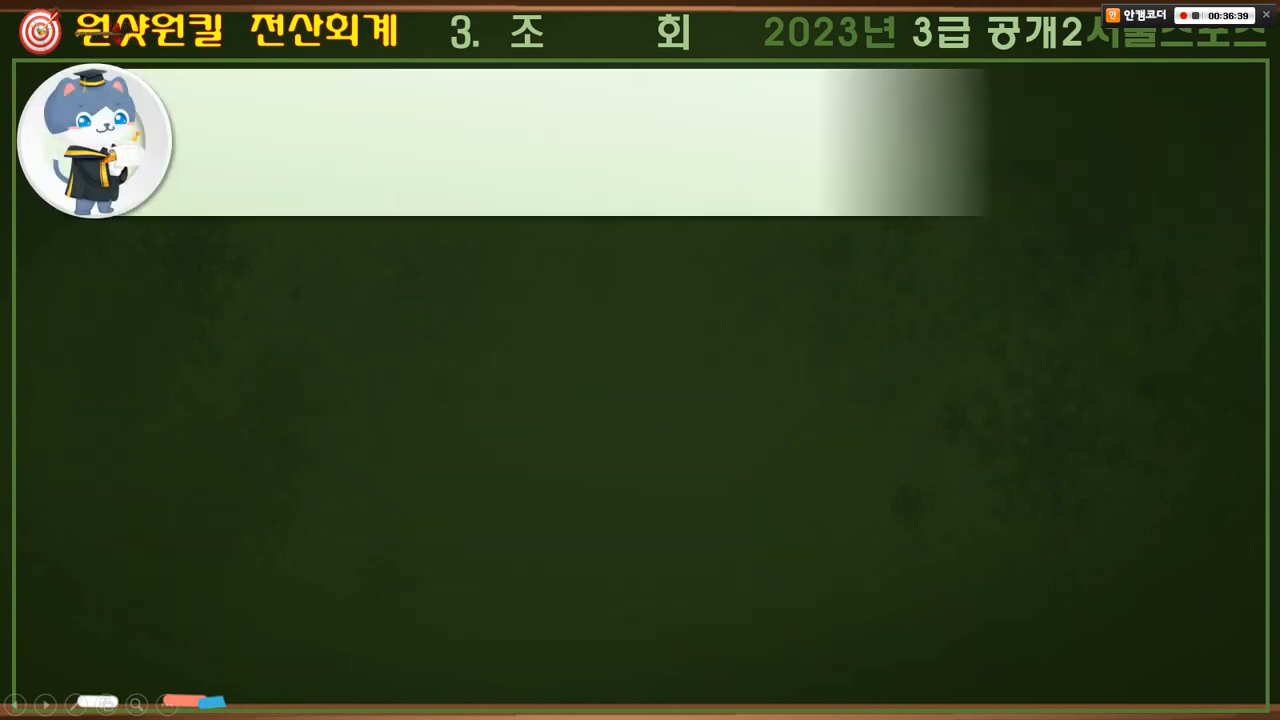